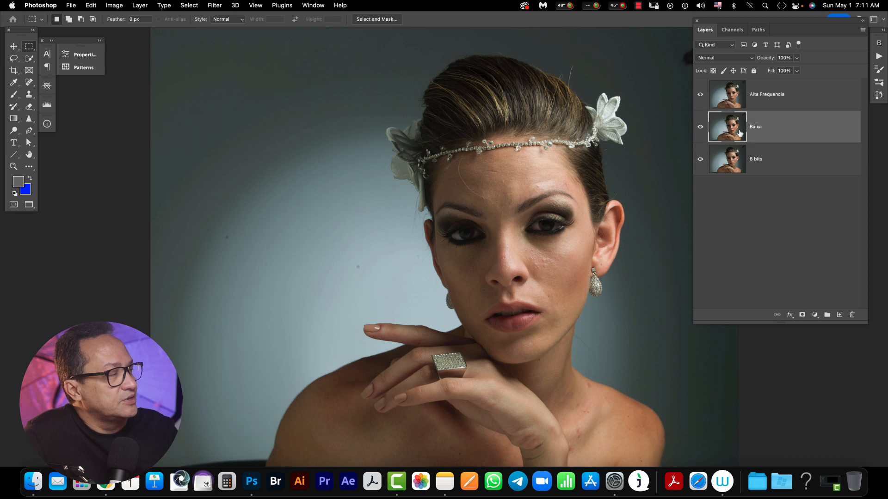
Apply a Gaussian Blur with a 6-pixel radius to the Baixa layer and hide the Alta Frequencia layer.
{"action": "left_click", "coordinate": [221, 4]}
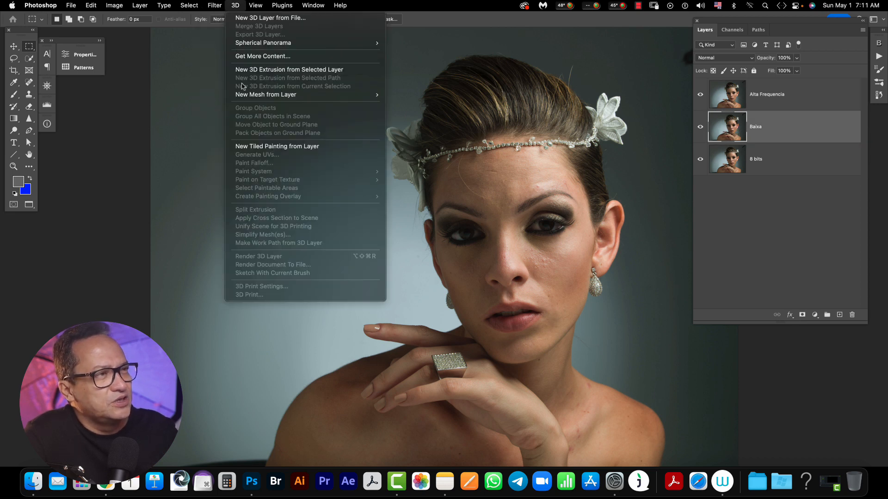
{"action": "mouse_move", "coordinate": [218, 134]}
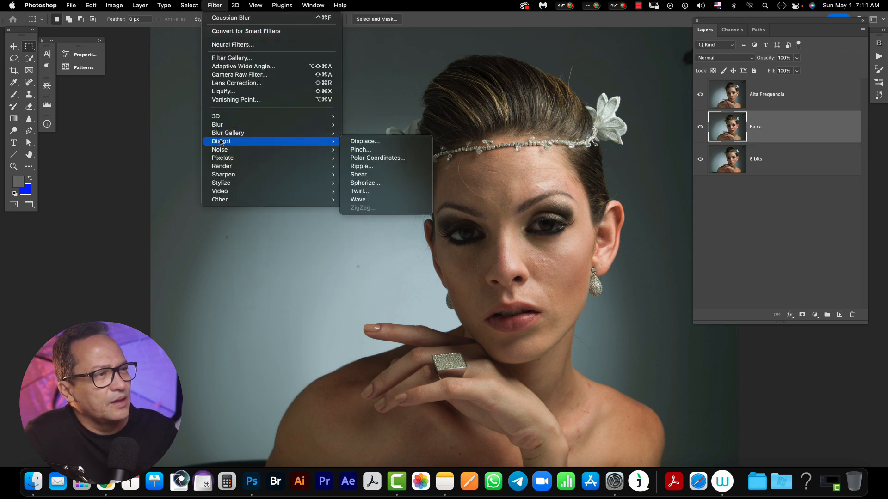
{"action": "mouse_move", "coordinate": [258, 125]}
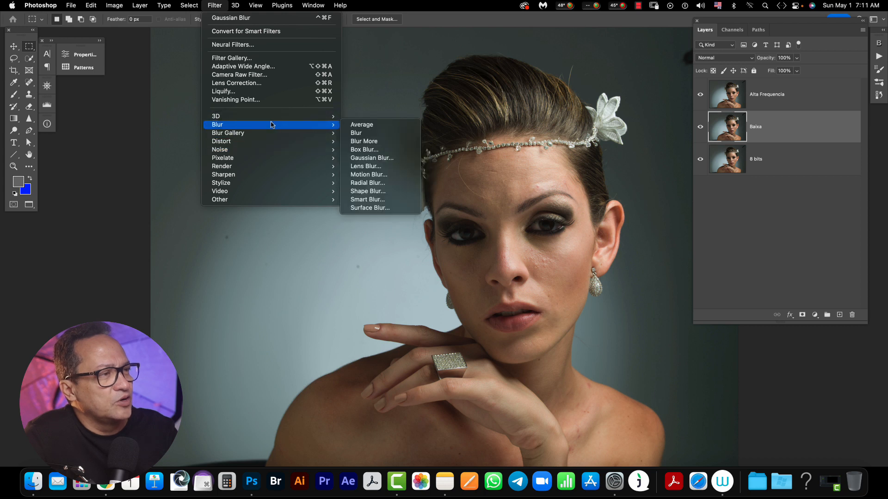
{"action": "left_click", "coordinate": [375, 158]}
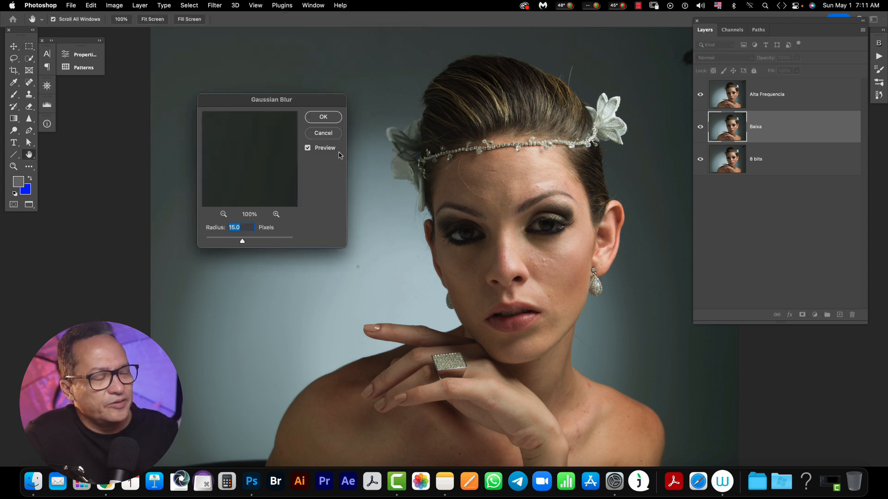
{"action": "type", "text": "6"}
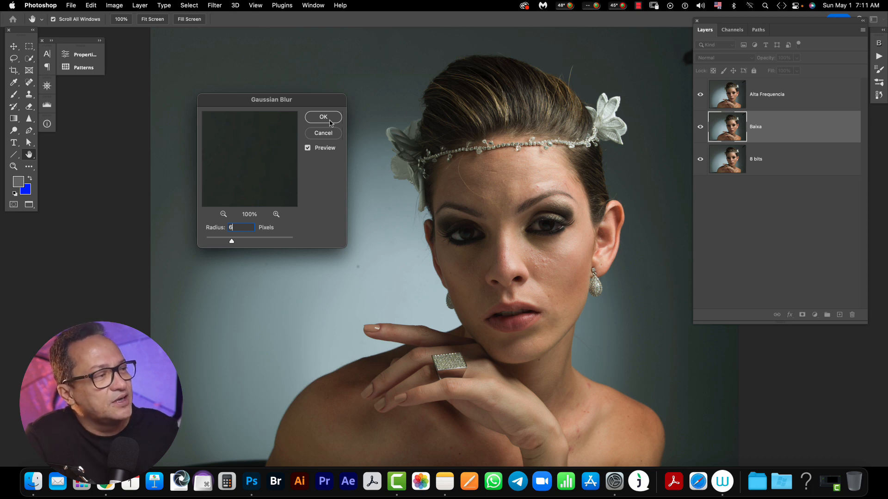
{"action": "left_click", "coordinate": [323, 117]}
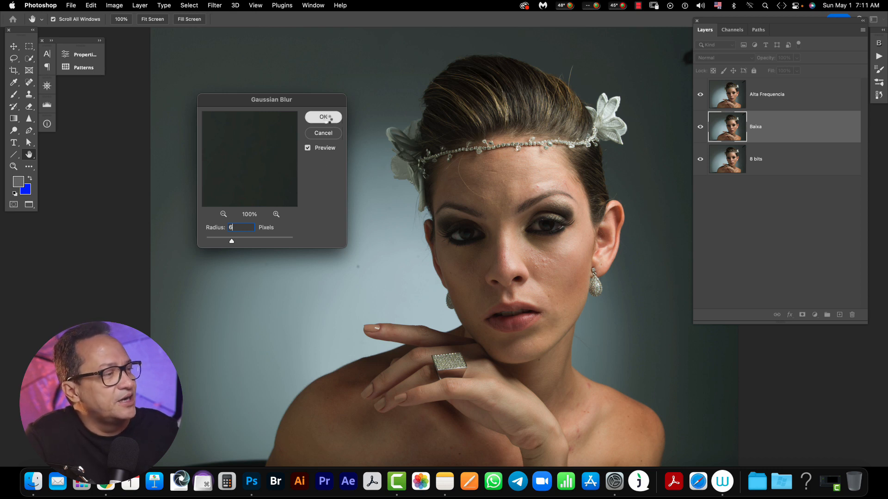
{"action": "left_click", "coordinate": [700, 94]}
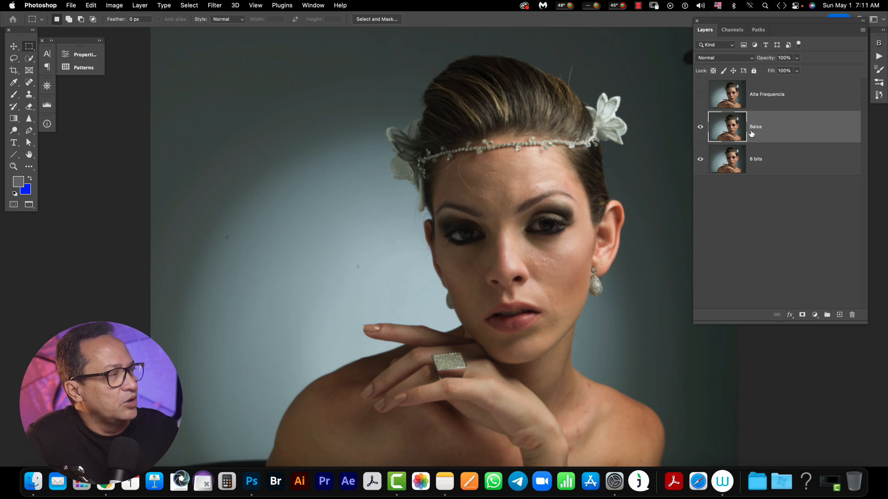
{"action": "left_click", "coordinate": [700, 94]}
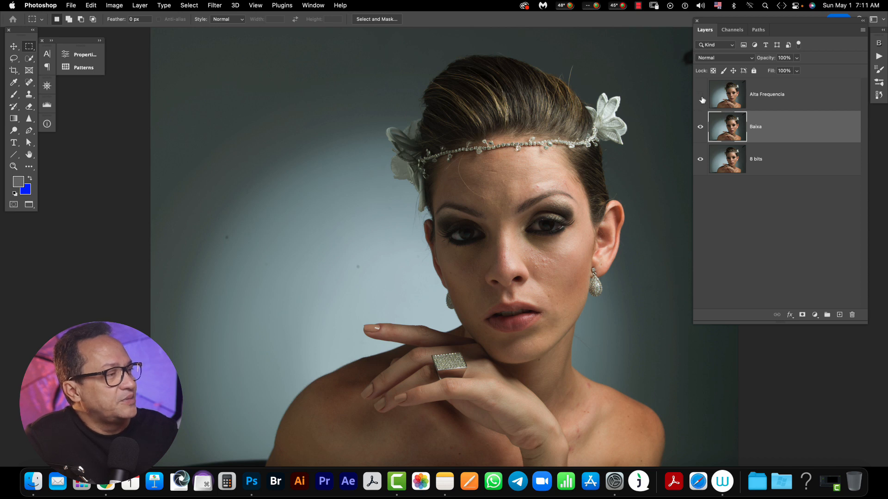
Blur the Baixa layer once more using Gaussian Blur with a radius of 12 pixels.
{"action": "left_click", "coordinate": [221, 5]}
{"action": "mouse_move", "coordinate": [215, 6]}
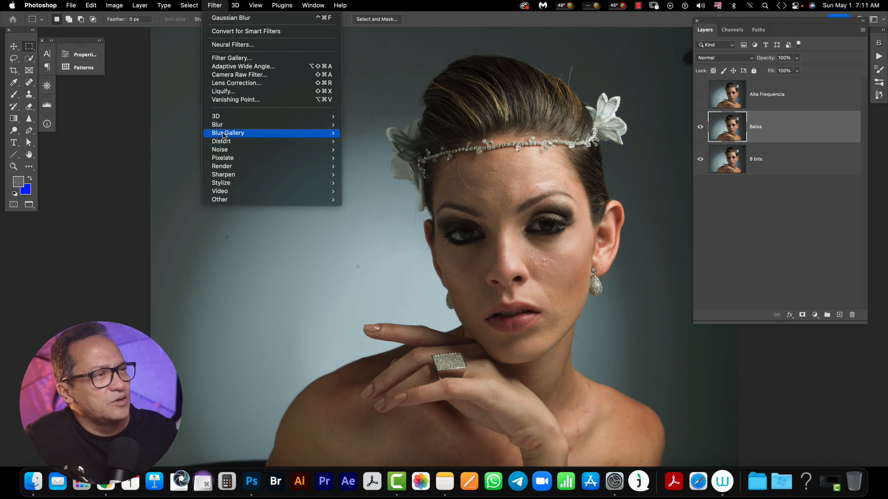
{"action": "mouse_move", "coordinate": [230, 128]}
{"action": "left_click", "coordinate": [370, 159]}
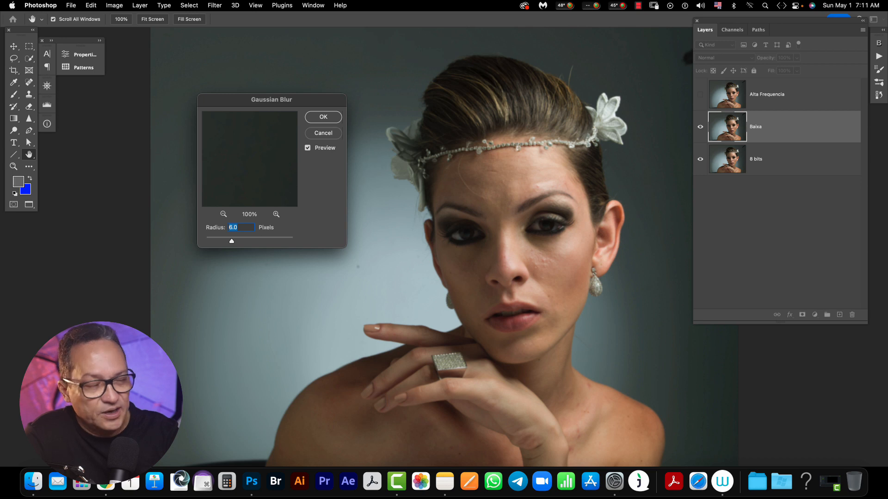
{"action": "type", "text": "12"}
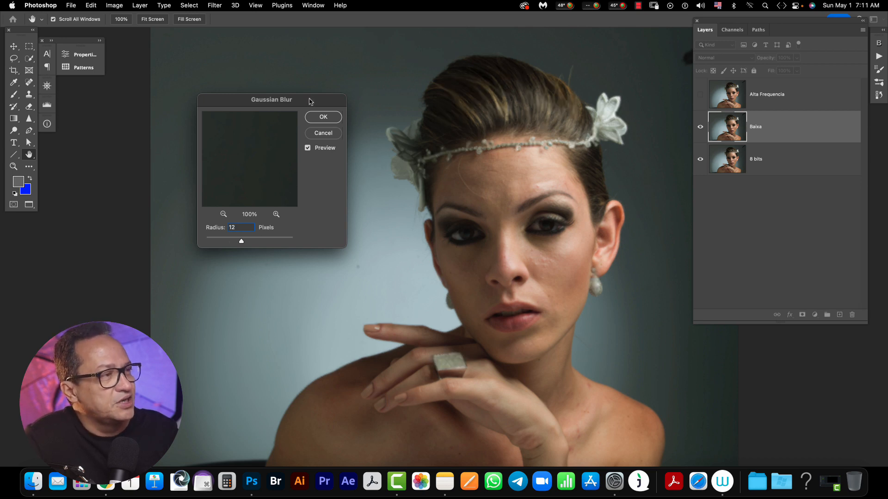
{"action": "left_click", "coordinate": [328, 119]}
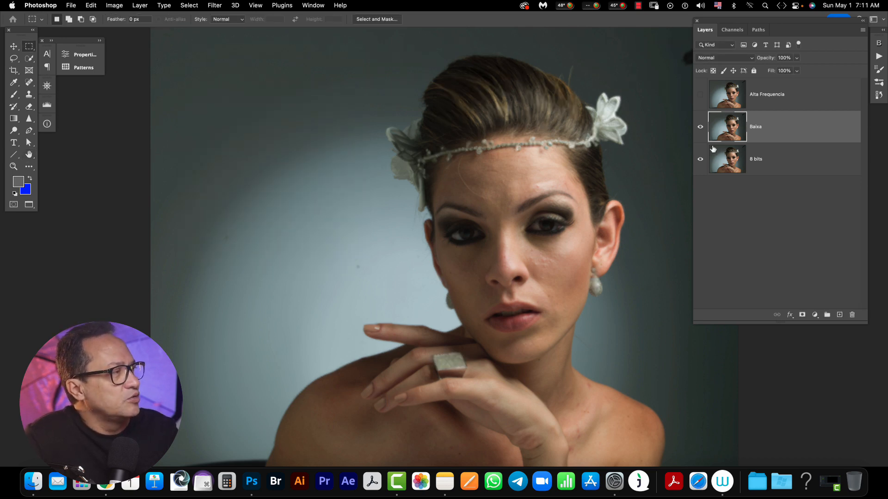
Make the Alta Frequencia layer visible and start Apply Image on it with Baixa as the source layer.
{"action": "left_click", "coordinate": [767, 107]}
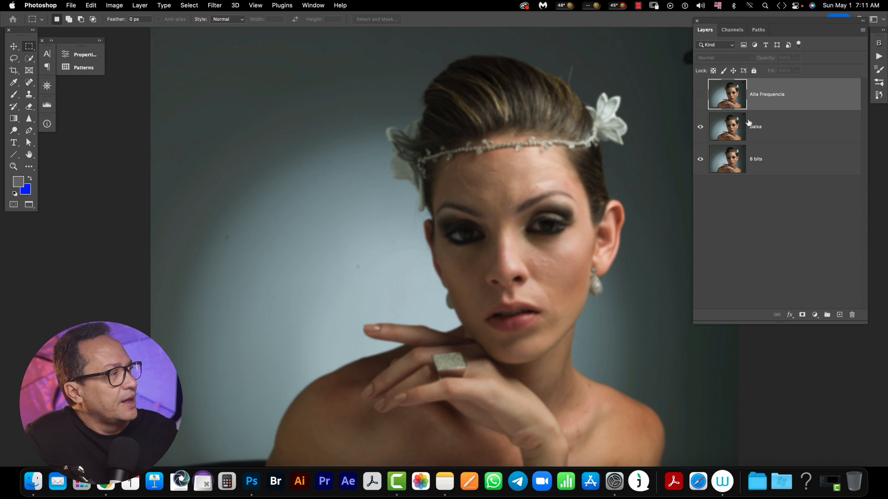
{"action": "left_click", "coordinate": [701, 97]}
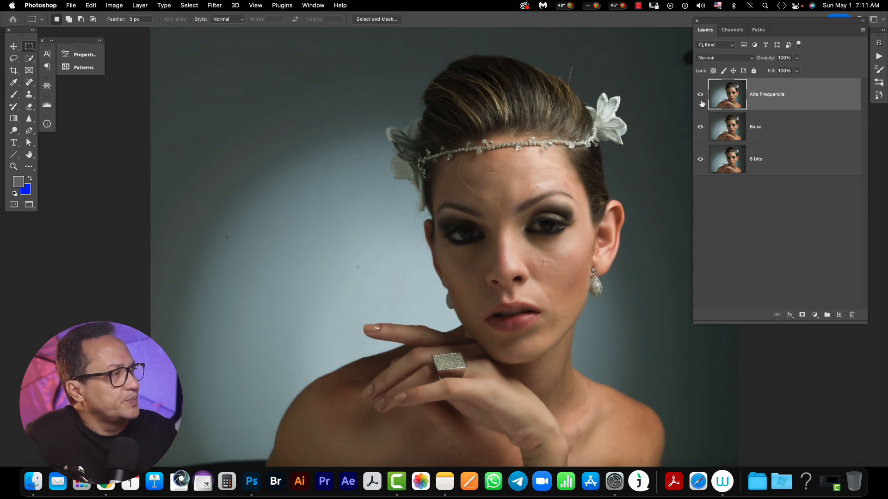
{"action": "left_click", "coordinate": [114, 5]}
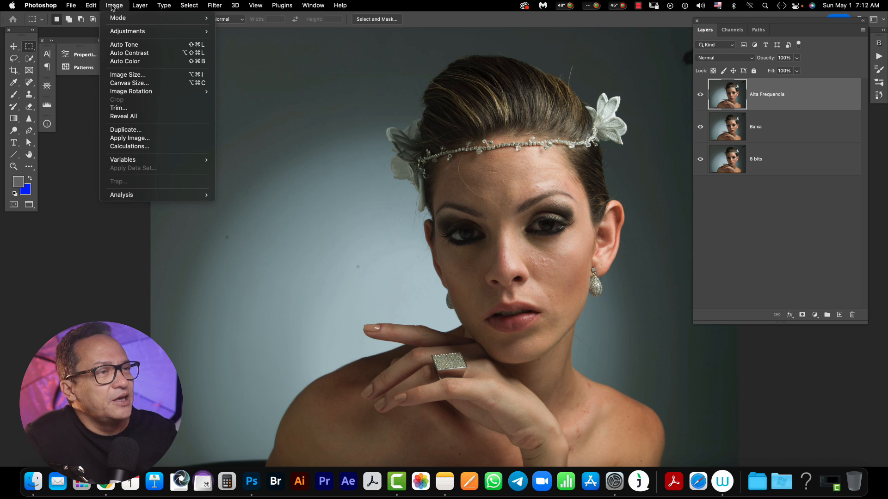
{"action": "left_click", "coordinate": [130, 138]}
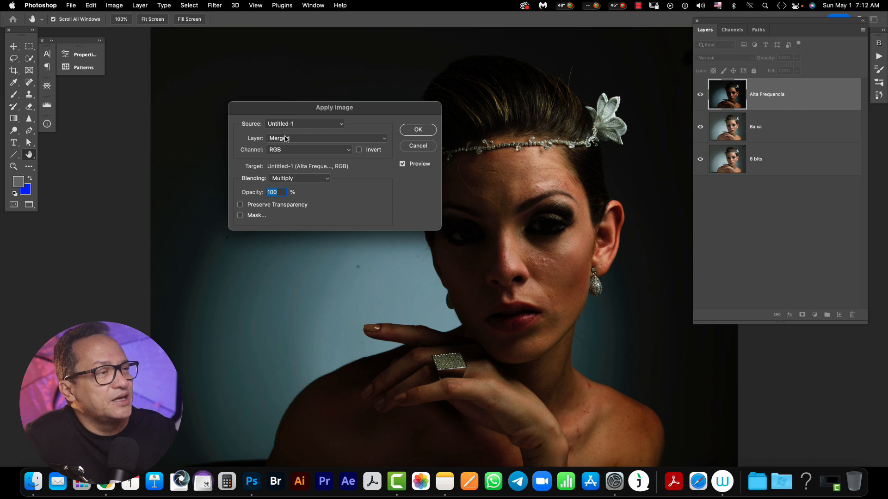
{"action": "left_click", "coordinate": [298, 140]}
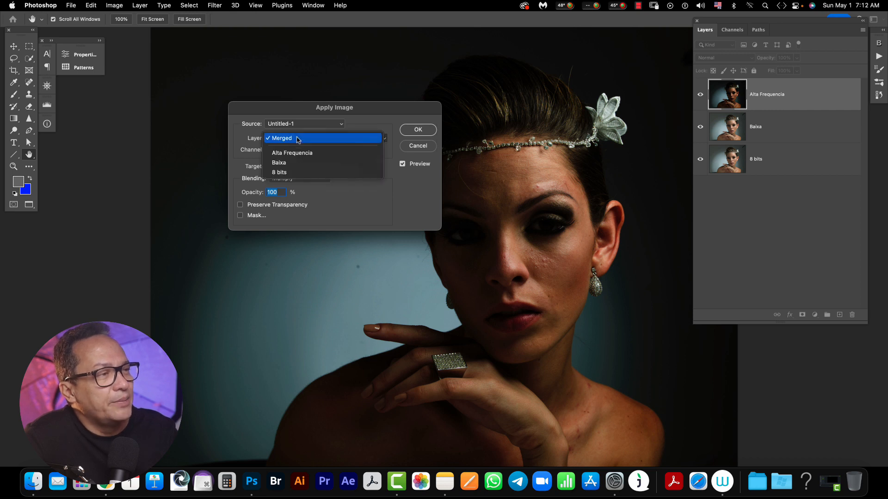
{"action": "left_click", "coordinate": [287, 164]}
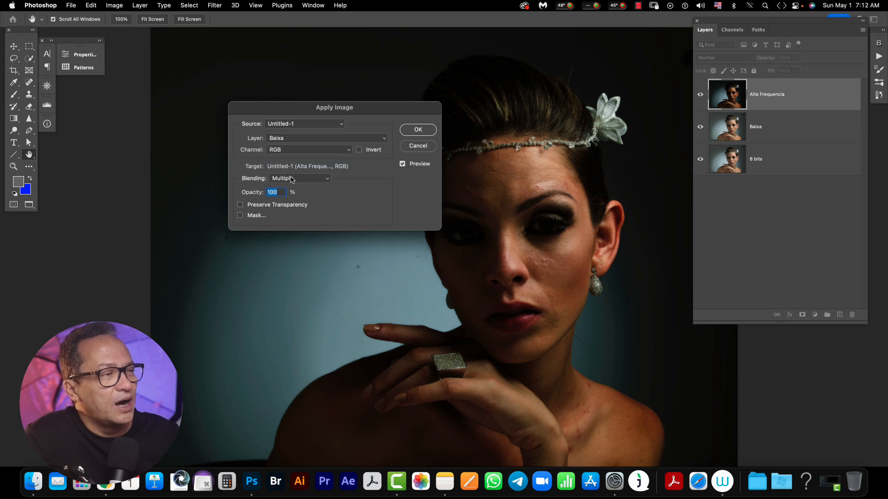
Apply the image with Subtract blending and scale 2, and set the Alta Frequencia layer's blend mode to Linear Light.
{"action": "left_click", "coordinate": [304, 178]}
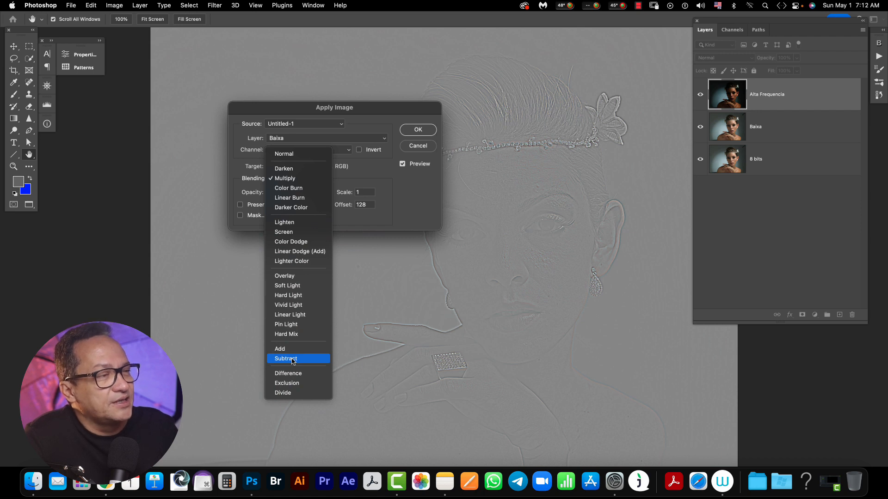
{"action": "left_click", "coordinate": [292, 359]}
{"action": "double_click", "coordinate": [366, 191]}
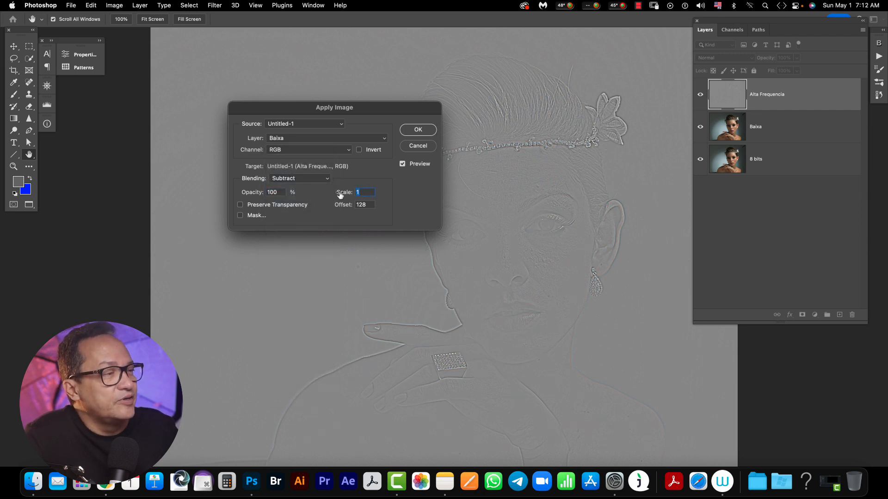
{"action": "type", "text": "2"}
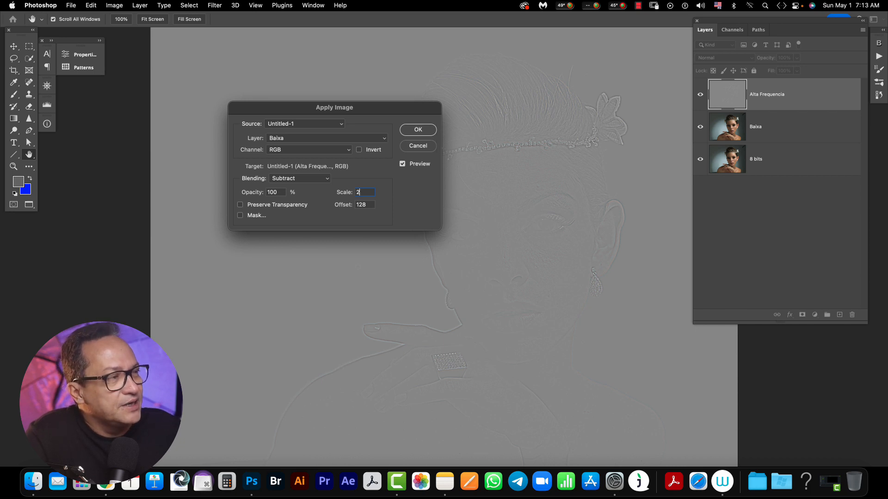
{"action": "key", "text": "Return"}
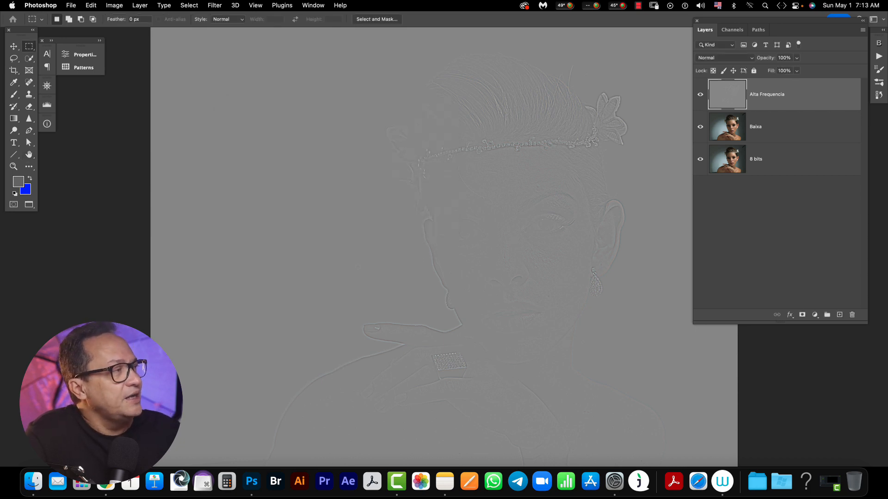
{"action": "left_click", "coordinate": [724, 58]}
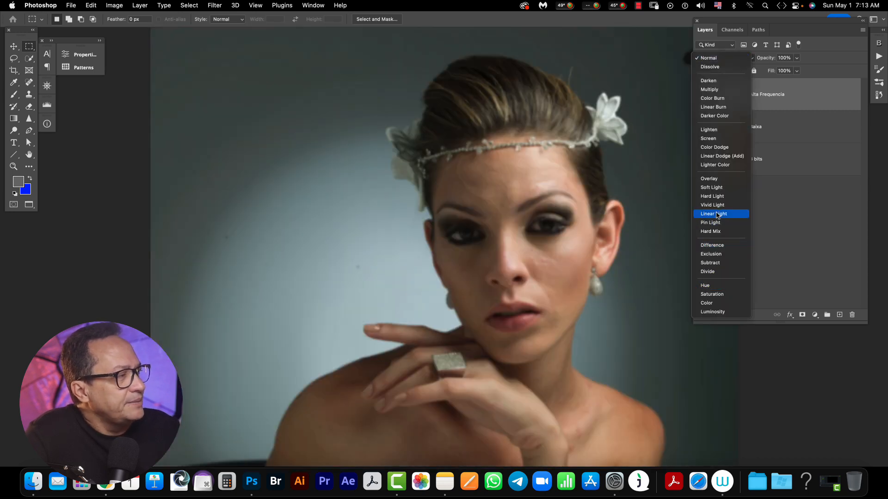
{"action": "left_click", "coordinate": [706, 217]}
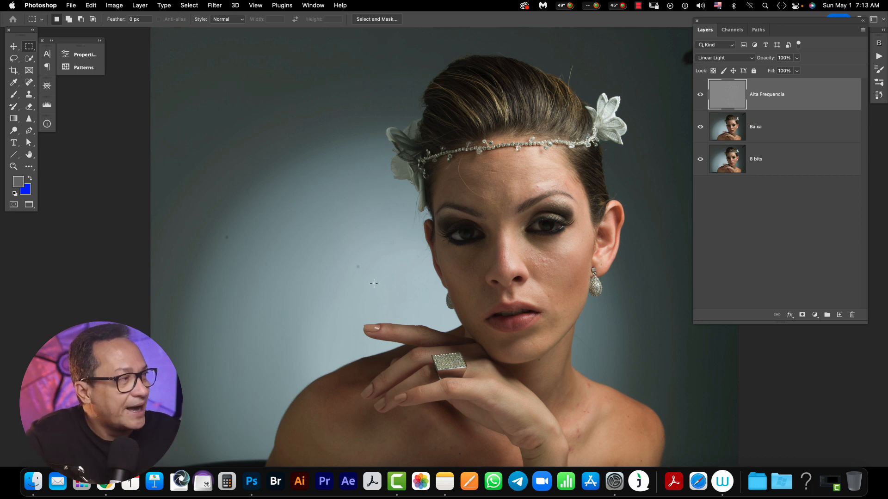
Group the Alta Frequencia and Baixa layers and name the group "S F".
{"action": "left_click", "coordinate": [770, 126], "text": "shift"}
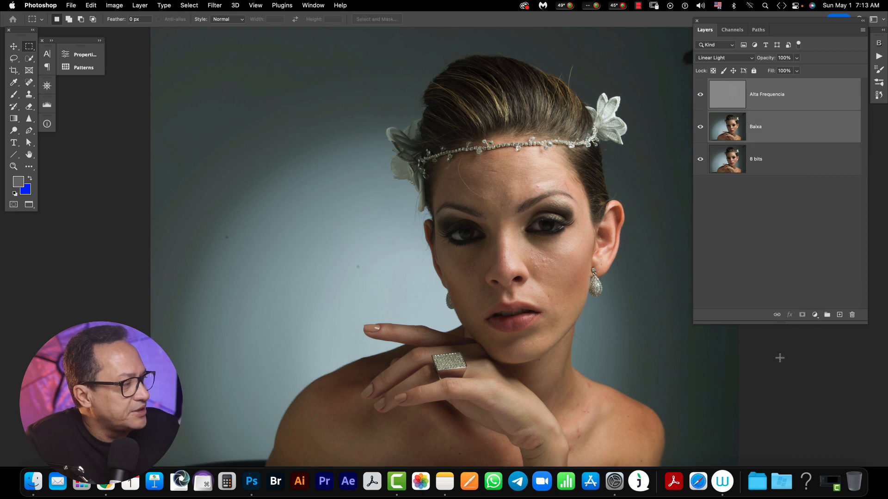
{"action": "left_click", "coordinate": [827, 315]}
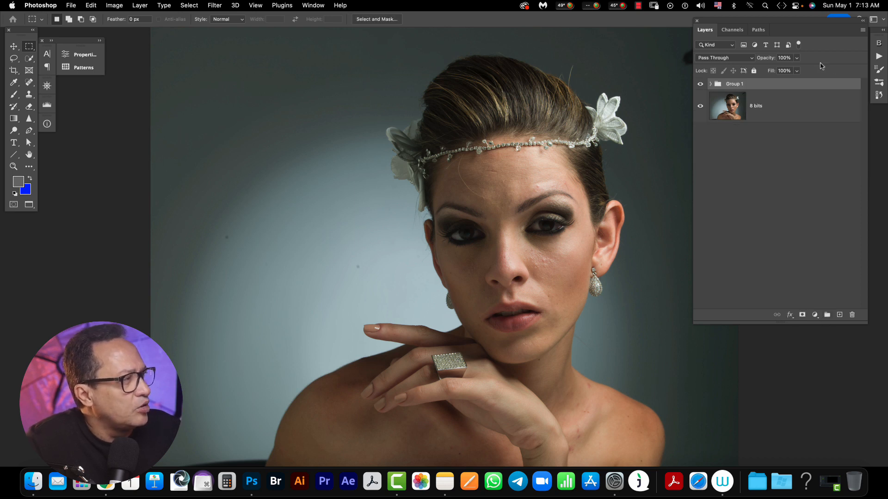
{"action": "double_click", "coordinate": [738, 84]}
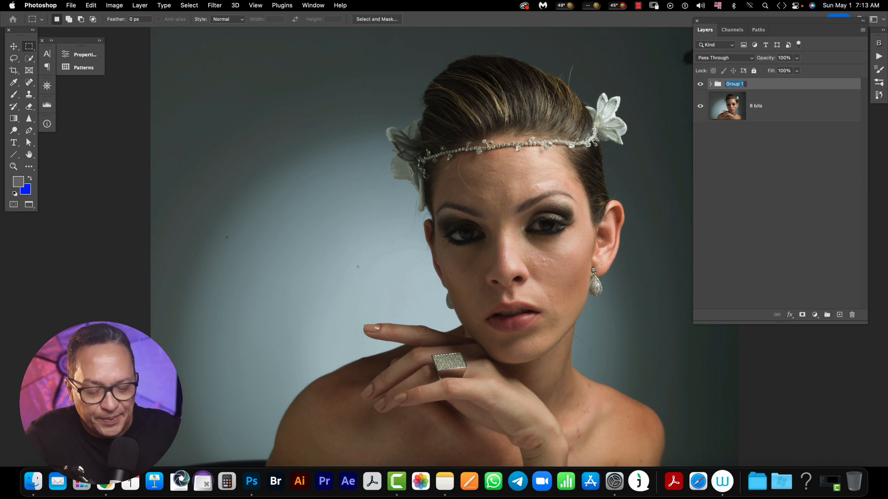
{"action": "type", "text": "SF"}
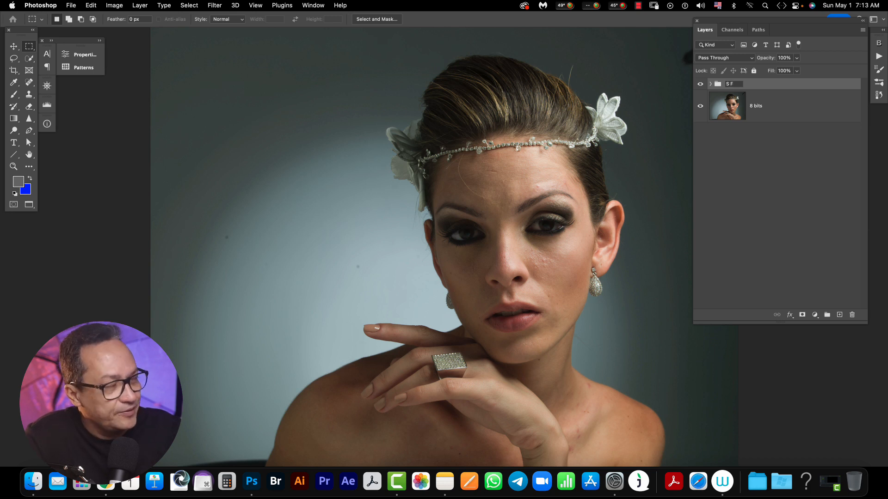
{"action": "key", "text": "Return"}
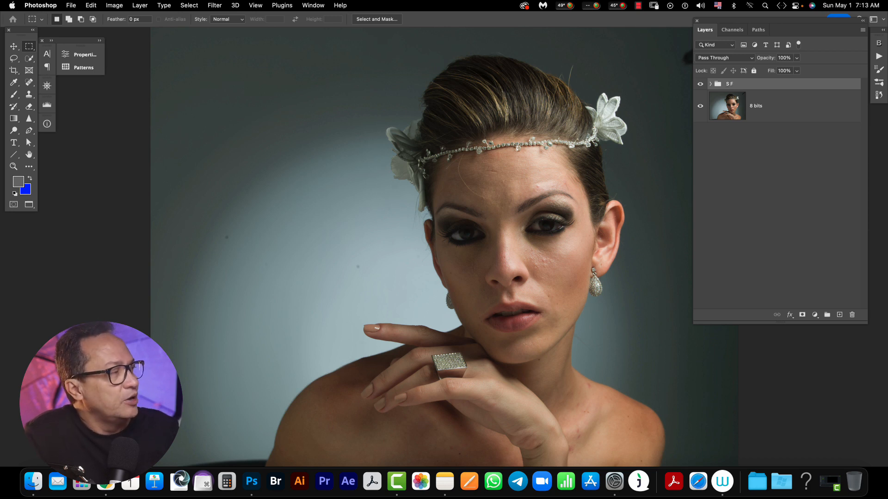
Compare the portrait with the S F group hidden and shown, and look at the layers inside the group.
{"action": "left_click", "coordinate": [700, 85]}
{"action": "left_click", "coordinate": [700, 86]}
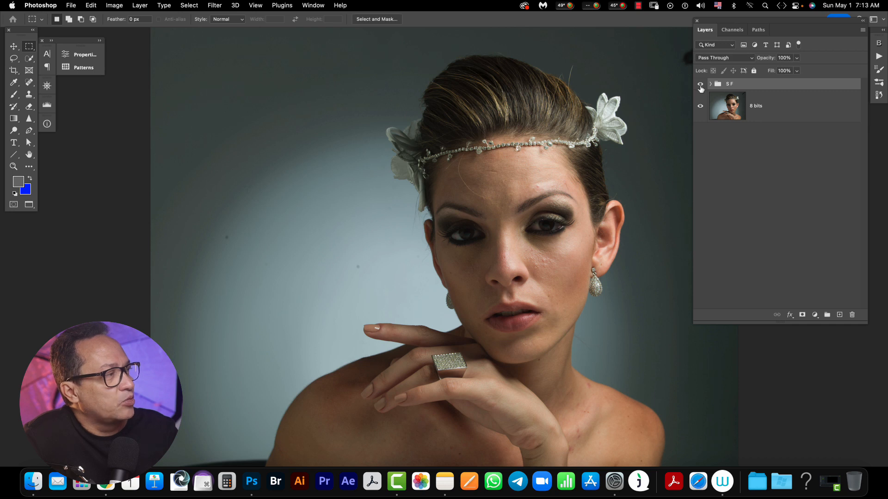
{"action": "left_click", "coordinate": [701, 87]}
{"action": "left_click", "coordinate": [700, 86]}
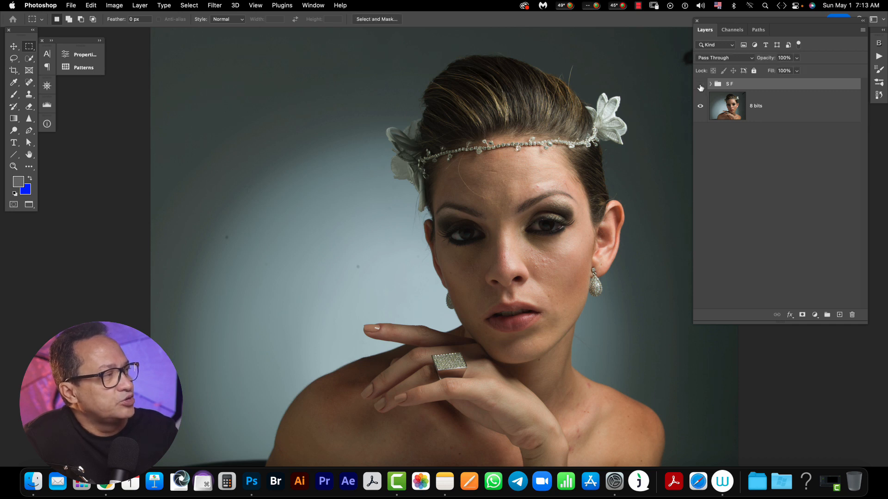
{"action": "left_click", "coordinate": [700, 86]}
{"action": "left_click", "coordinate": [700, 86]}
{"action": "left_click", "coordinate": [710, 84]}
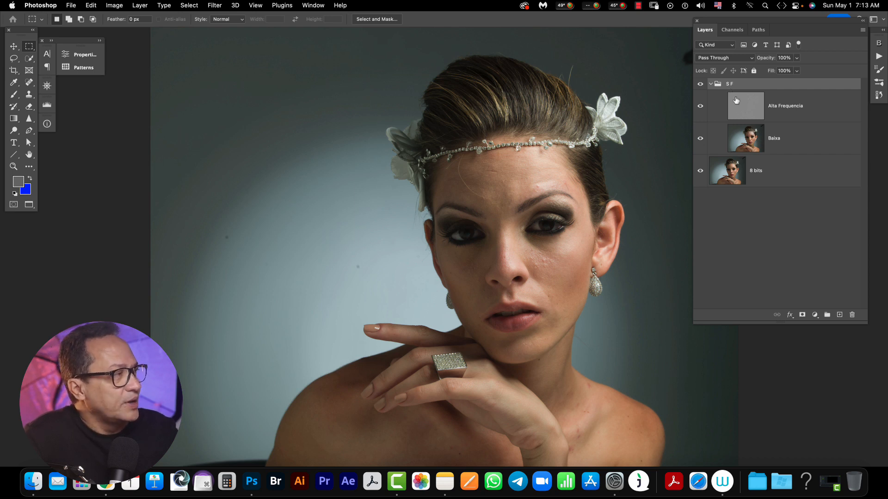
{"action": "left_click", "coordinate": [710, 83]}
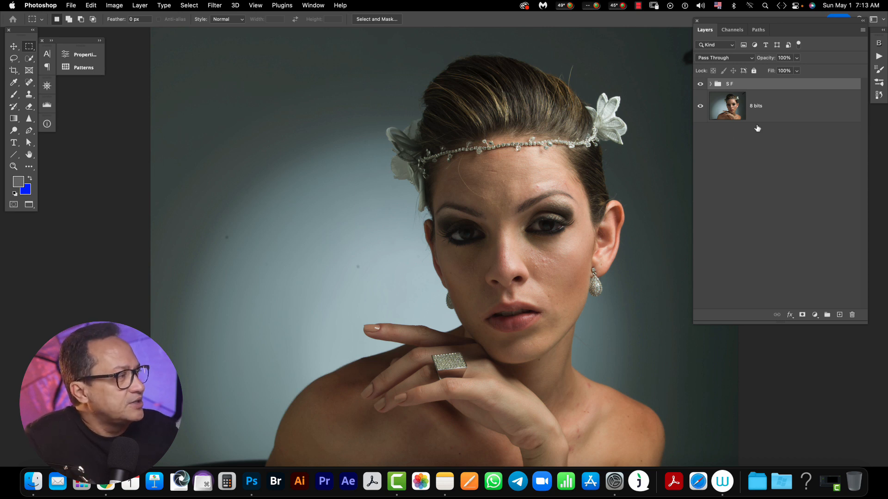
Duplicate the 8 bits layer and move the copy above the S F group.
{"action": "left_click", "coordinate": [757, 109]}
{"action": "key", "text": "super+j"}
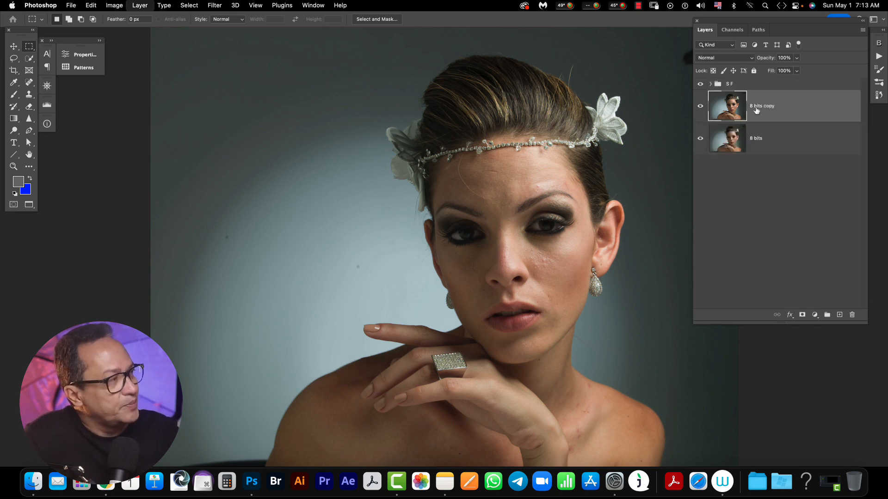
{"action": "left_click_drag", "start_coordinate": [726, 102], "coordinate": [715, 79]}
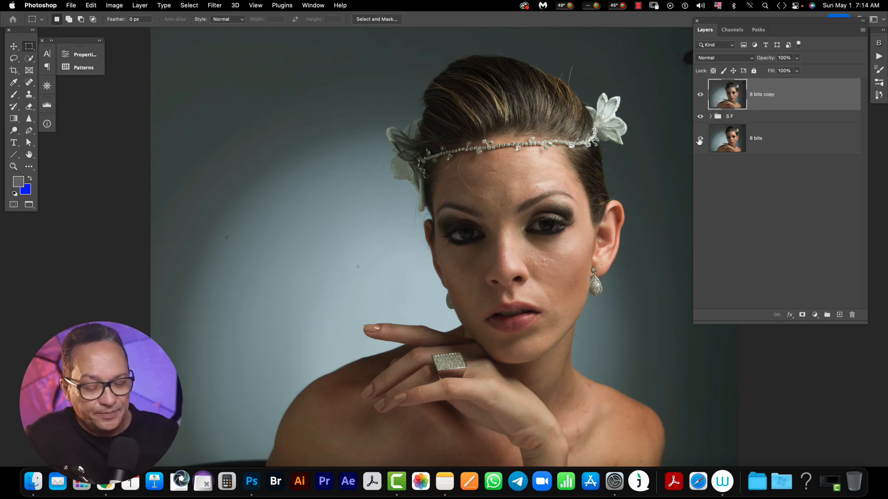
Set the 8 bits copy layer's blend mode to Difference and show the image's histogram.
{"action": "left_click", "coordinate": [737, 58]}
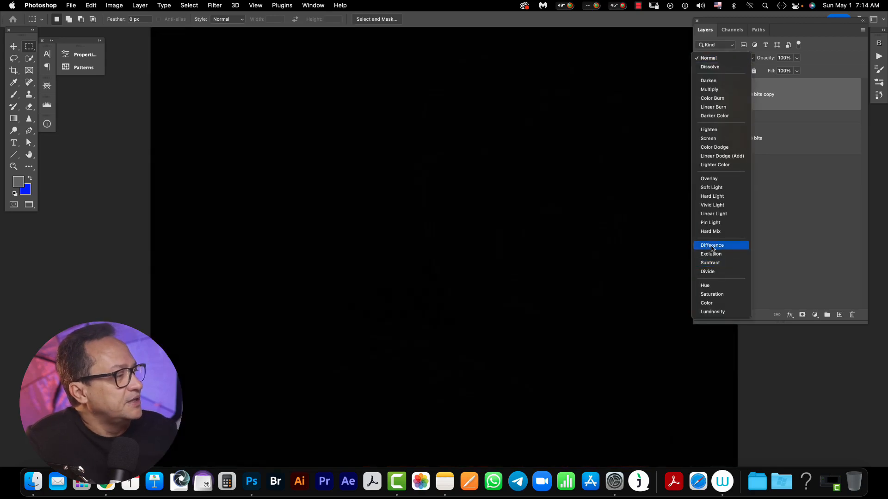
{"action": "left_click", "coordinate": [711, 248]}
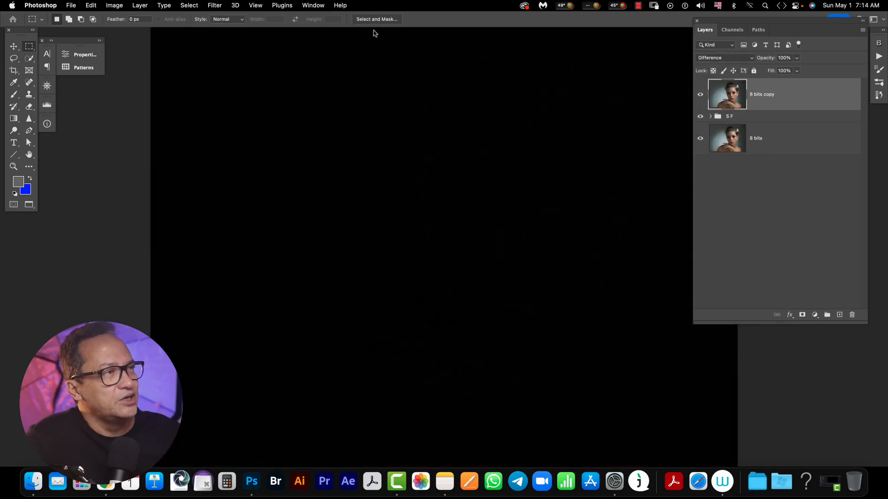
{"action": "left_click", "coordinate": [321, 5]}
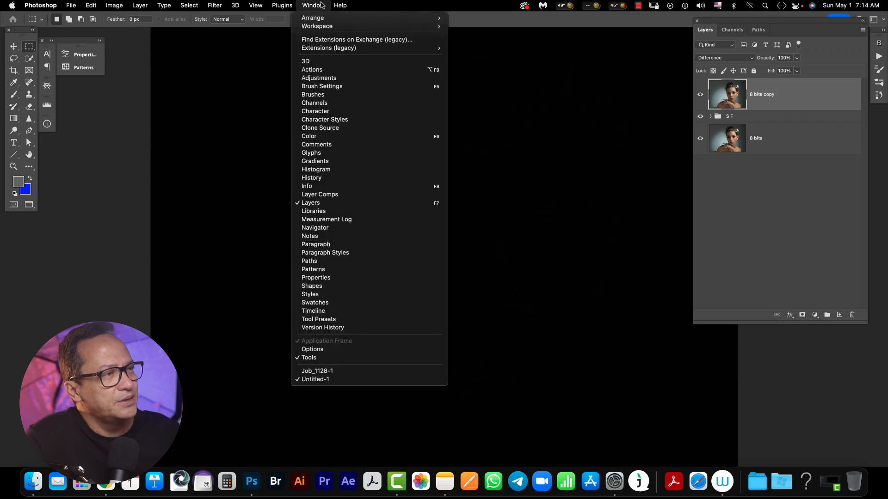
{"action": "left_click", "coordinate": [314, 172]}
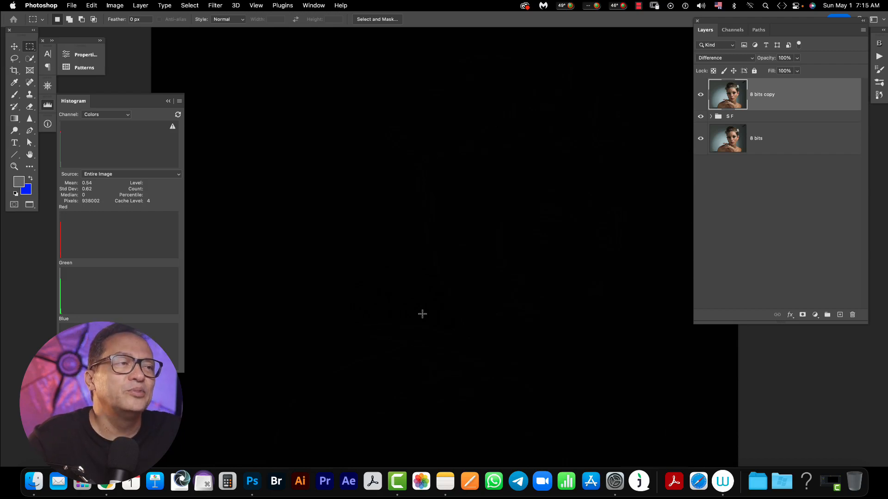
Hide the 8 bits copy layer, expand the S F group and select the Alta Frequencia layer for retouching the forehead.
{"action": "left_click", "coordinate": [700, 94]}
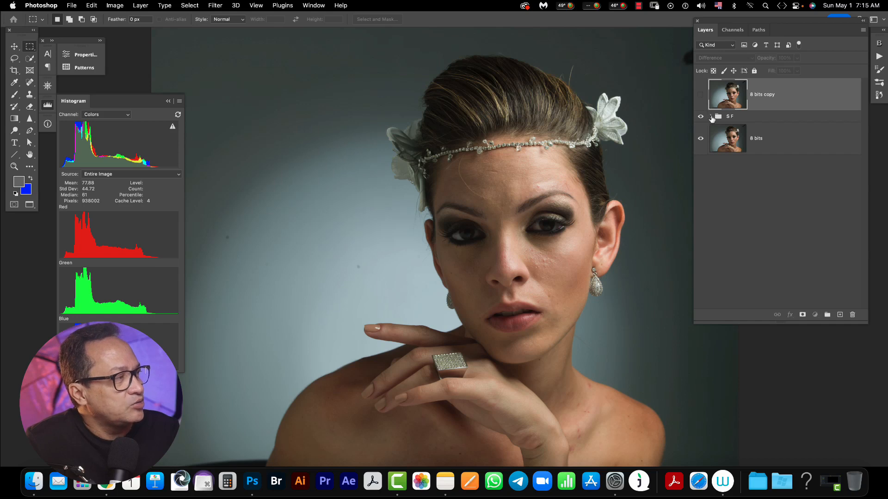
{"action": "left_click", "coordinate": [711, 117]}
{"action": "left_click", "coordinate": [739, 153]}
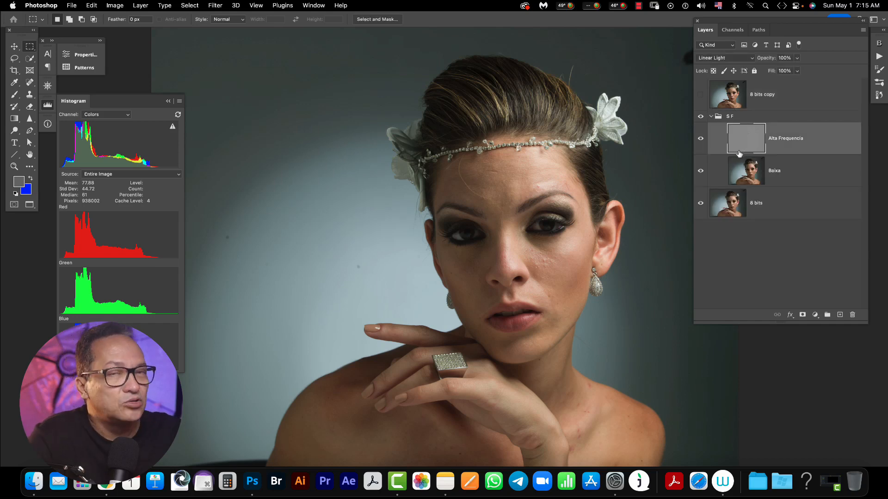
{"action": "key", "text": "z"}
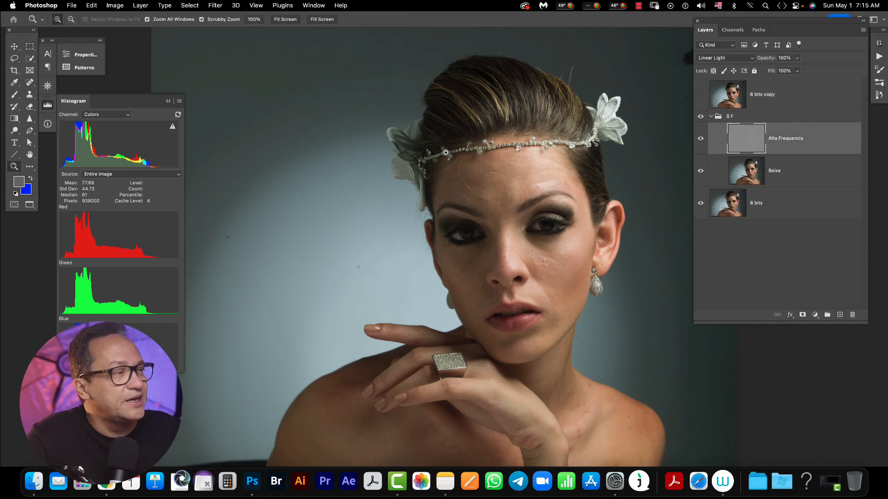
{"action": "left_click", "coordinate": [507, 202]}
{"action": "left_click", "coordinate": [507, 204]}
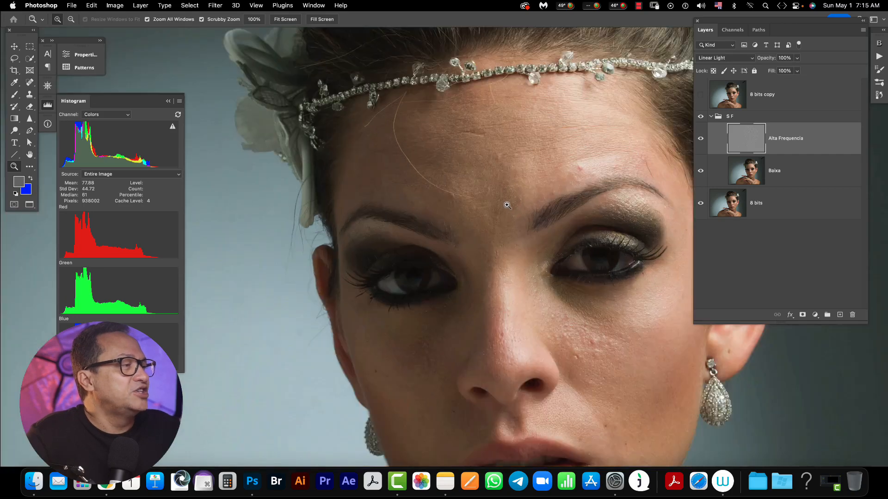
{"action": "left_click", "coordinate": [462, 200]}
{"action": "left_click_drag", "start_coordinate": [462, 201], "coordinate": [325, 173]}
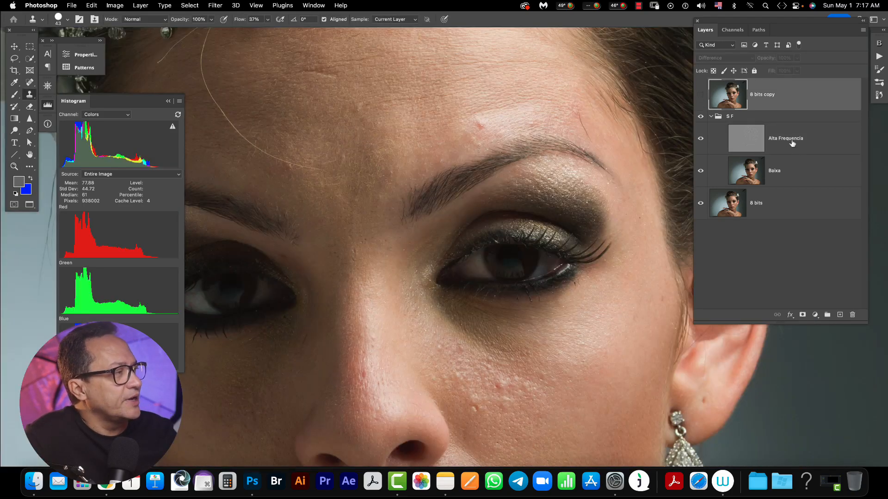
{"action": "left_click", "coordinate": [789, 140]}
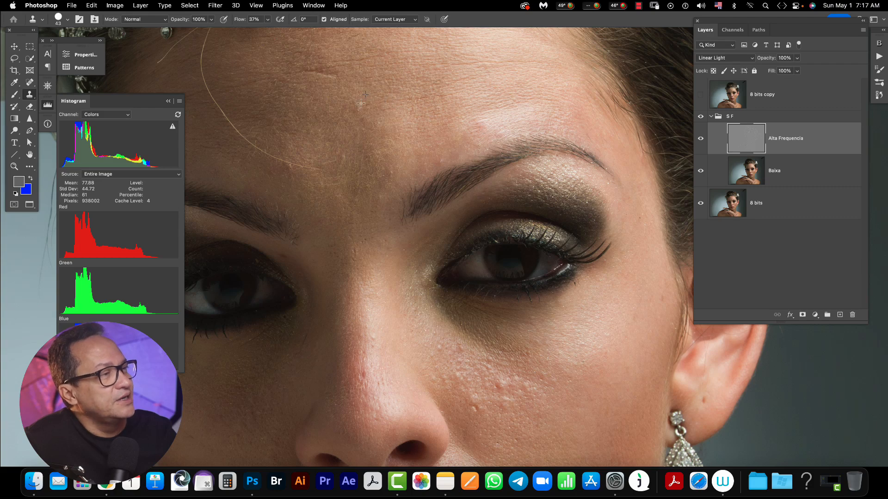
Smooth uneven skin patches above the eyebrow and across the forehead on the Baixa layer with the Spot Healing Brush.
{"action": "left_click", "coordinate": [756, 182]}
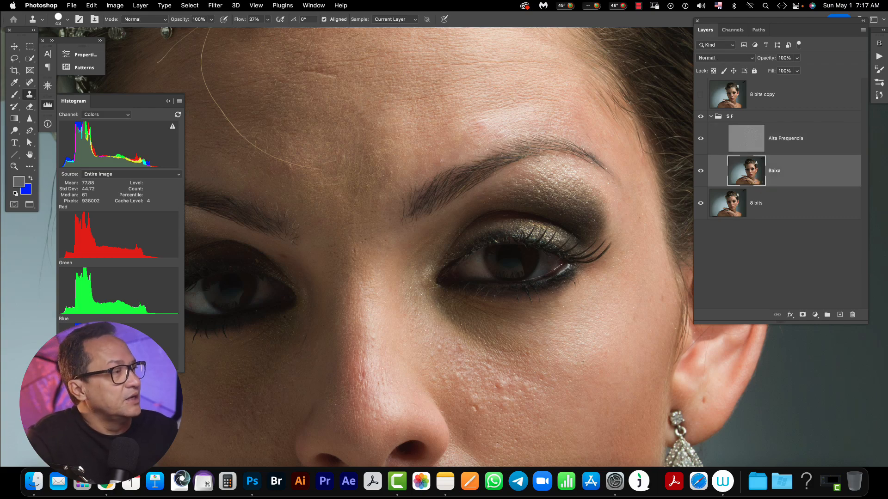
{"action": "key", "text": "j"}
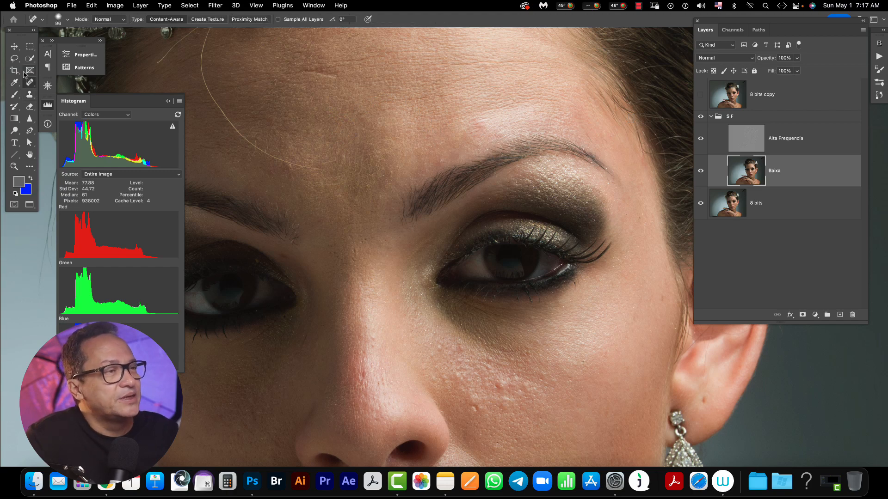
{"action": "mouse_move", "coordinate": [420, 176]}
{"action": "left_mouse_down"}
{"action": "mouse_move", "coordinate": [415, 168]}
{"action": "mouse_move", "coordinate": [450, 157]}
{"action": "left_mouse_up"}
{"action": "left_click_drag", "start_coordinate": [478, 134], "coordinate": [487, 126]}
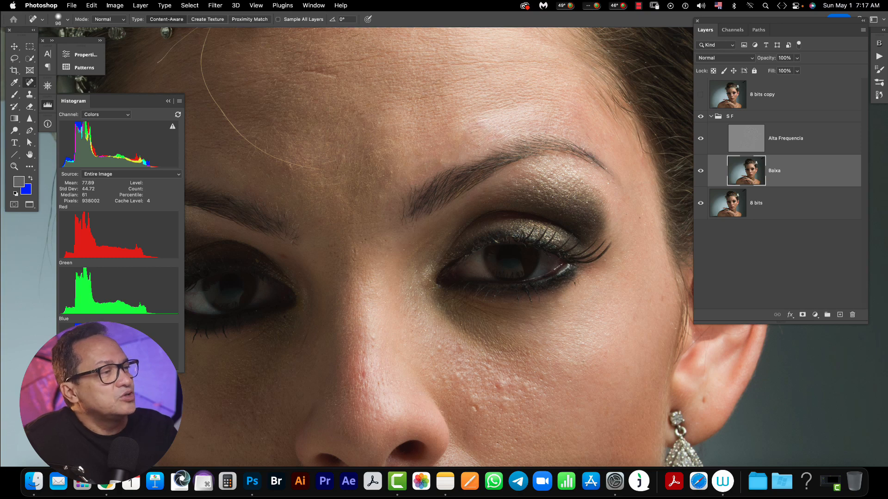
{"action": "mouse_move", "coordinate": [337, 163]}
{"action": "left_mouse_down"}
{"action": "mouse_move", "coordinate": [330, 187]}
{"action": "mouse_move", "coordinate": [315, 166]}
{"action": "left_mouse_up"}
{"action": "mouse_move", "coordinate": [352, 200]}
{"action": "left_mouse_down"}
{"action": "mouse_move", "coordinate": [349, 180]}
{"action": "mouse_move", "coordinate": [382, 176]}
{"action": "mouse_move", "coordinate": [371, 182]}
{"action": "mouse_move", "coordinate": [347, 154]}
{"action": "left_mouse_up"}
{"action": "mouse_move", "coordinate": [353, 74]}
{"action": "left_mouse_down"}
{"action": "mouse_move", "coordinate": [329, 70]}
{"action": "mouse_move", "coordinate": [289, 73]}
{"action": "left_mouse_up"}
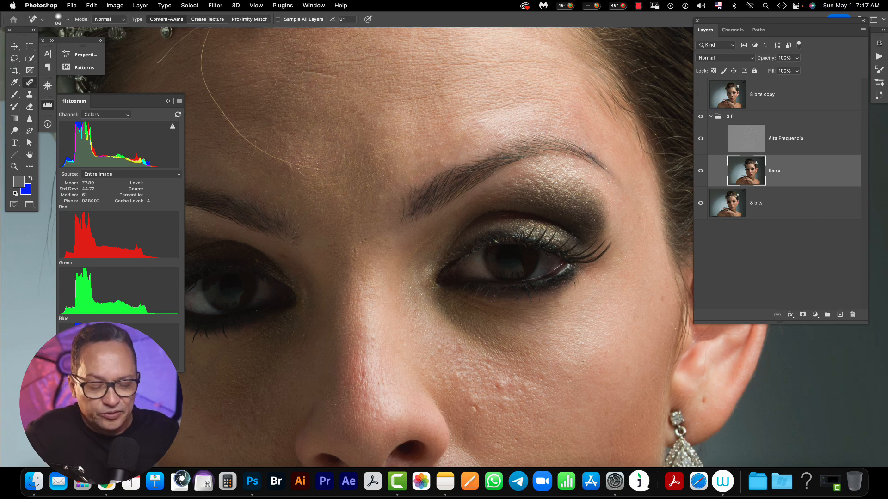
Clone clean skin texture over the fine lines in mid-forehead on the Alta Frequencia layer, using a size 20 Clone Stamp.
{"action": "key", "text": "s"}
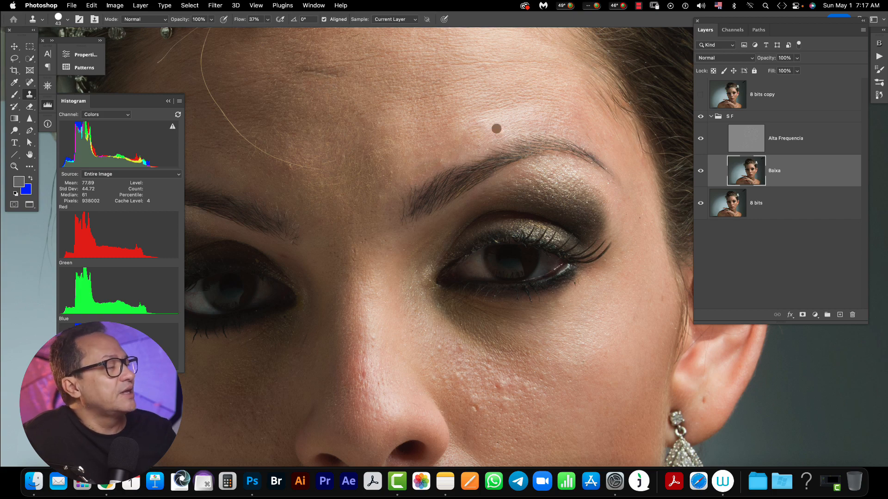
{"action": "left_click", "coordinate": [777, 145]}
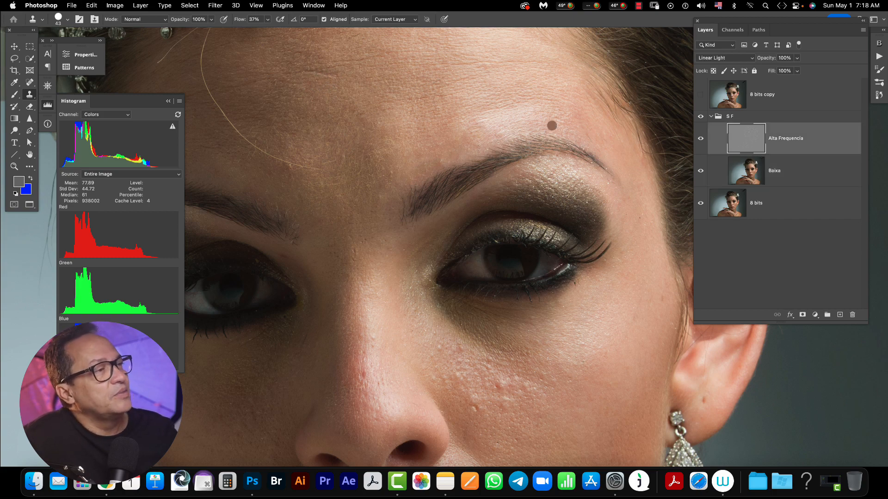
{"action": "key", "text": "z"}
{"action": "left_click", "coordinate": [332, 79]}
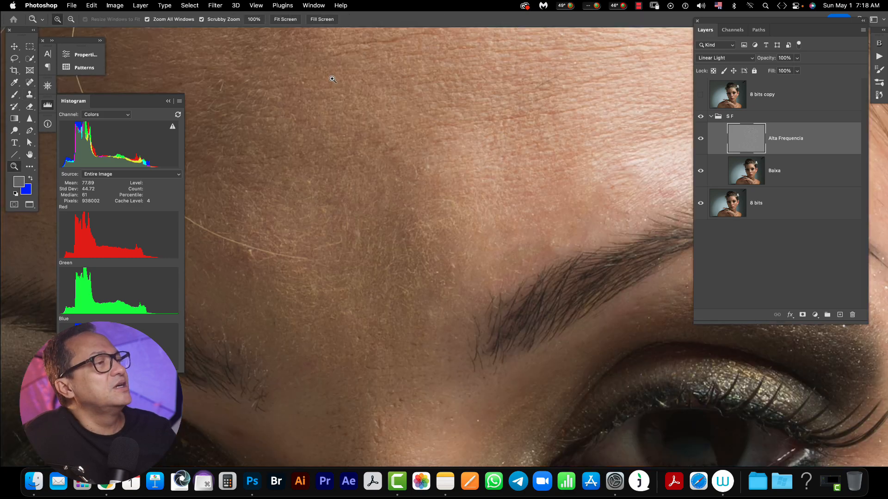
{"action": "left_click", "coordinate": [331, 79]}
{"action": "left_click_drag", "start_coordinate": [392, 134], "coordinate": [398, 216]}
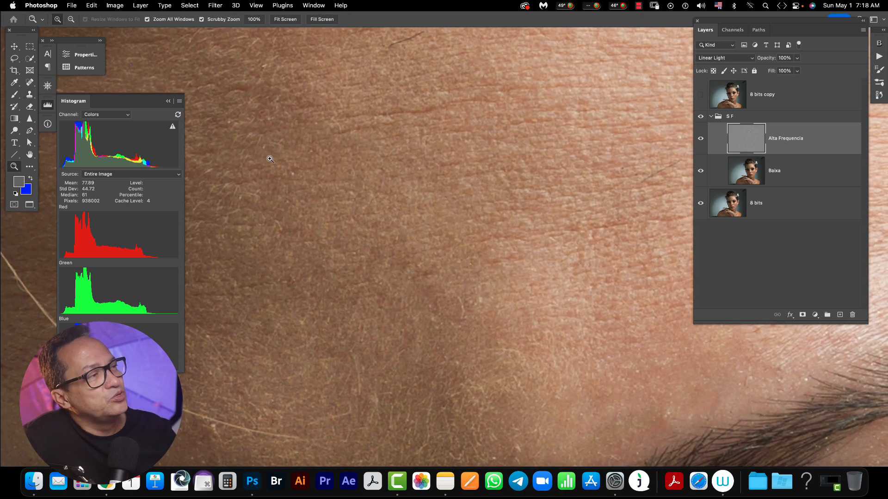
{"action": "left_click_drag", "start_coordinate": [401, 136], "coordinate": [372, 220]}
{"action": "key", "text": "s"}
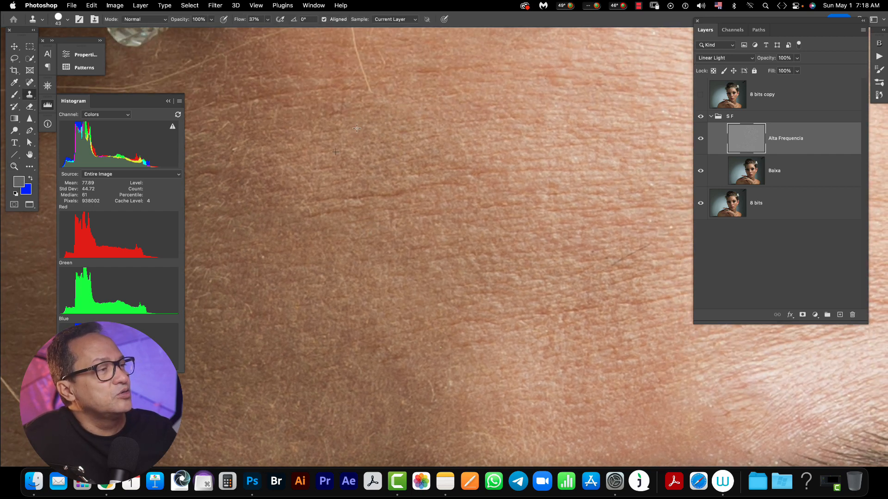
{"action": "left_click_drag", "start_coordinate": [404, 138], "coordinate": [390, 139]}
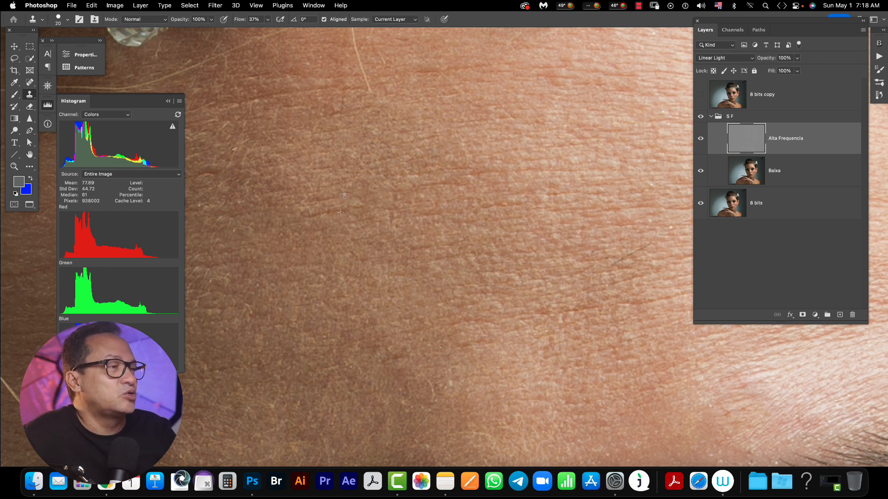
{"action": "left_click", "coordinate": [333, 230], "text": "alt"}
{"action": "left_click_drag", "start_coordinate": [346, 216], "coordinate": [304, 215]}
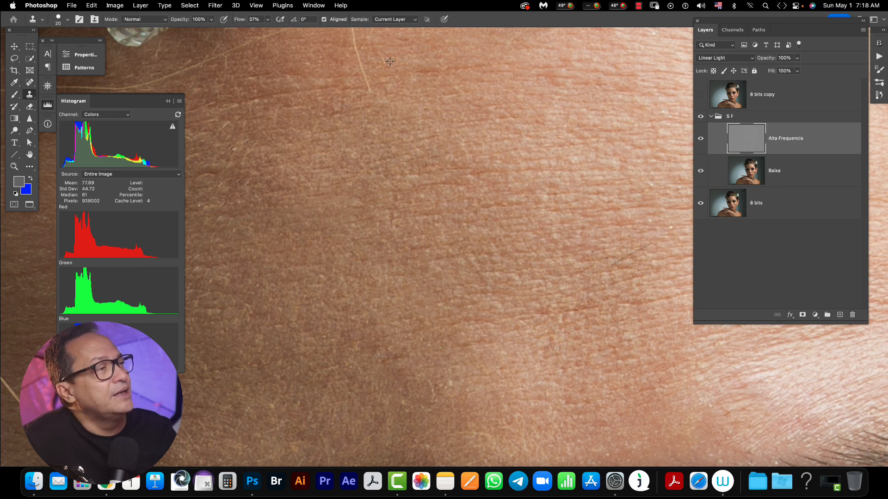
Clone skin texture over the stray hair just below the headband on the Alta Frequencia layer.
{"action": "mouse_move", "coordinate": [360, 68]}
{"action": "left_mouse_down"}
{"action": "mouse_move", "coordinate": [369, 90]}
{"action": "mouse_move", "coordinate": [330, 166]}
{"action": "left_mouse_up"}
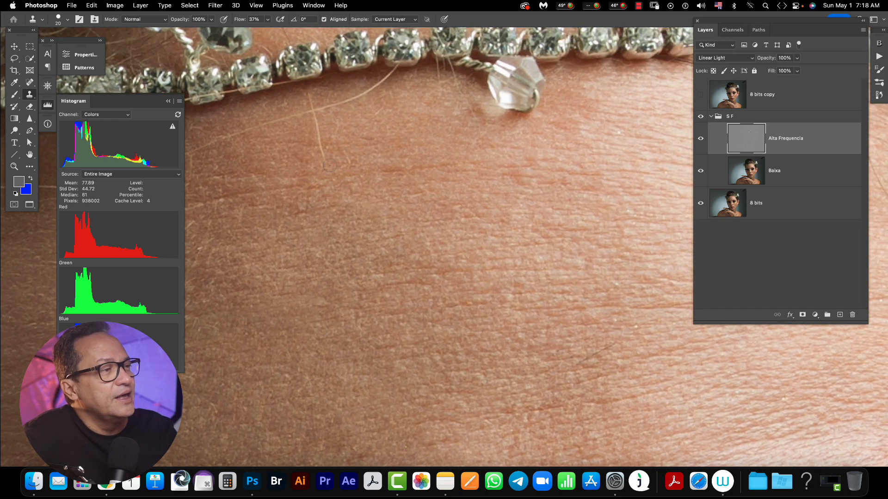
{"action": "mouse_move", "coordinate": [319, 118]}
{"action": "left_mouse_down"}
{"action": "mouse_move", "coordinate": [331, 168]}
{"action": "mouse_move", "coordinate": [350, 174]}
{"action": "left_mouse_up"}
{"action": "left_click", "coordinate": [291, 225], "text": "alt"}
{"action": "mouse_move", "coordinate": [304, 206]}
{"action": "left_mouse_down"}
{"action": "mouse_move", "coordinate": [286, 213]}
{"action": "mouse_move", "coordinate": [294, 187]}
{"action": "left_mouse_up"}
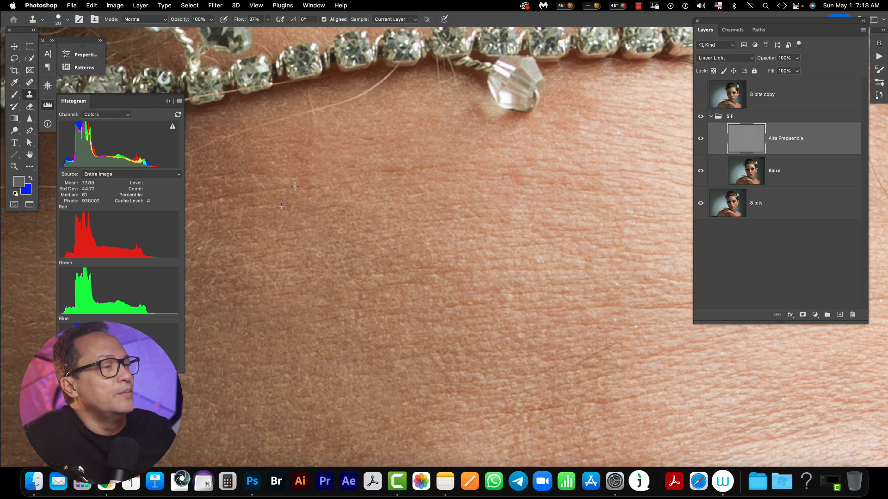
Clone out the loose end of the stray hair above the inner eyebrow on the Alta Frequencia layer.
{"action": "key", "text": "z"}
{"action": "left_click", "coordinate": [350, 204], "text": "alt"}
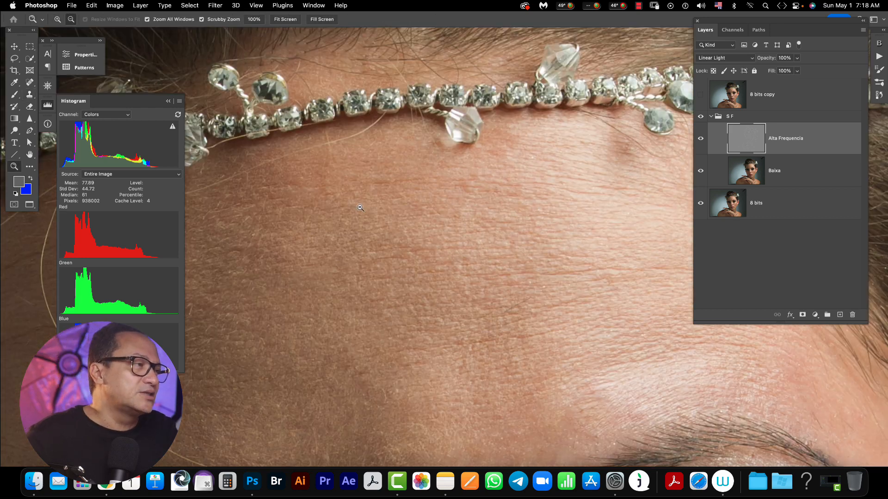
{"action": "left_click", "coordinate": [374, 208], "text": "alt"}
{"action": "scroll", "coordinate": [333, 259], "scroll_direction": "down", "scroll_amount": 5}
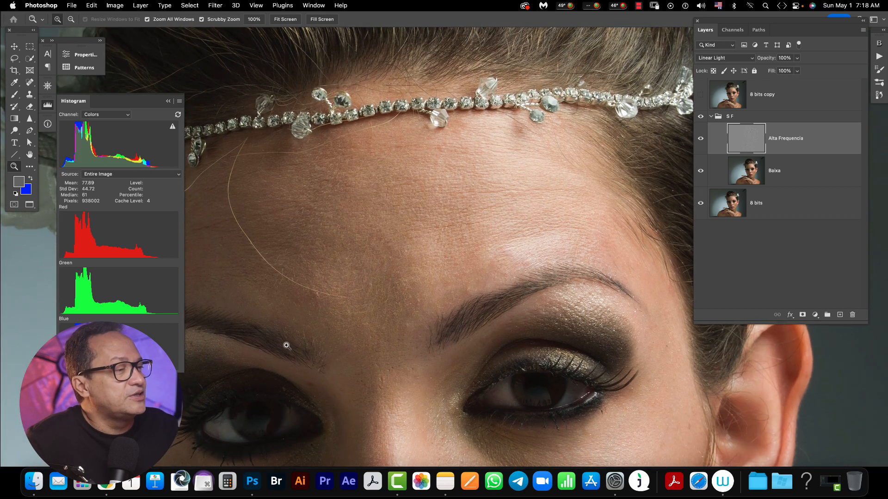
{"action": "left_click", "coordinate": [340, 272]}
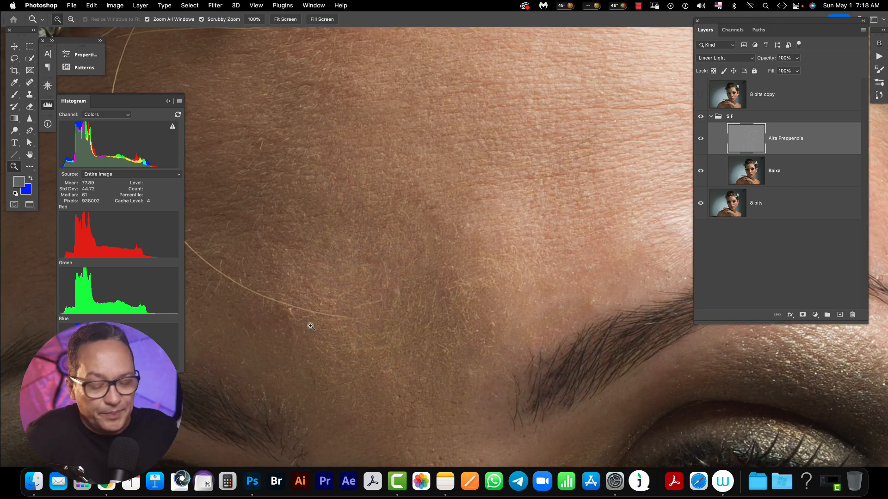
{"action": "key", "text": "s"}
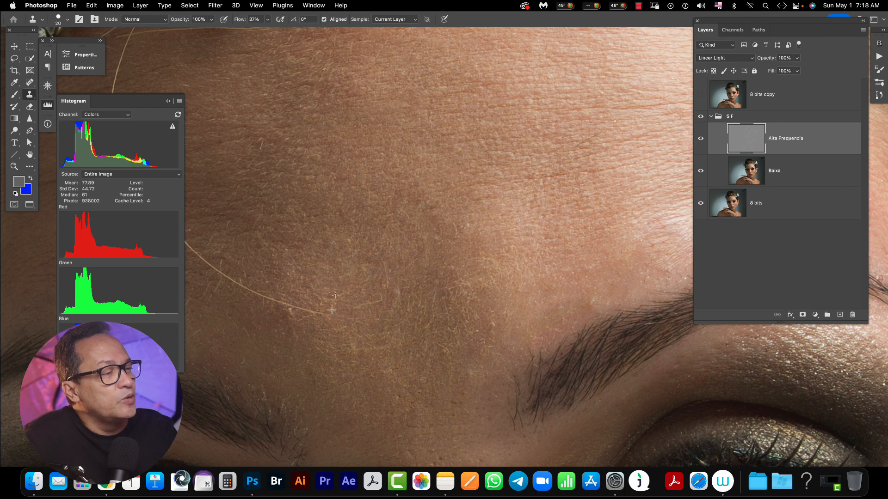
{"action": "mouse_move", "coordinate": [310, 307]}
{"action": "left_mouse_down"}
{"action": "mouse_move", "coordinate": [286, 296]}
{"action": "mouse_move", "coordinate": [267, 300]}
{"action": "left_mouse_up"}
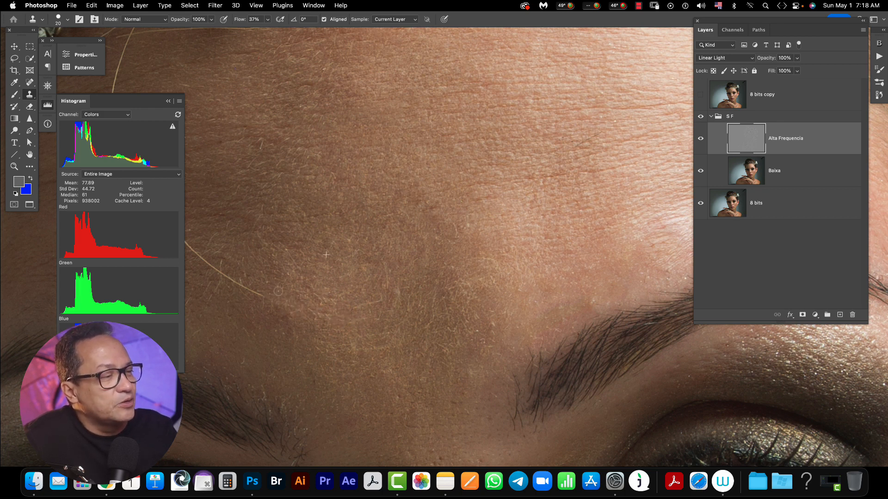
{"action": "key", "text": "z"}
{"action": "left_click", "coordinate": [387, 282], "text": "alt"}
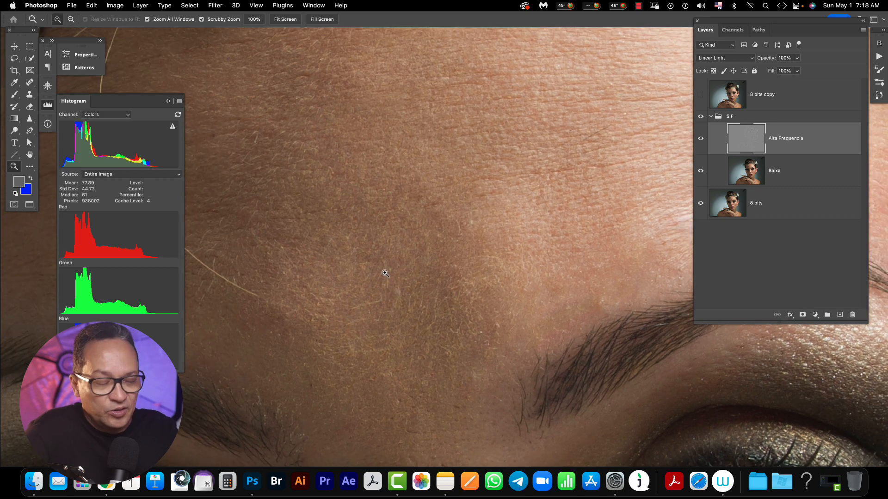
{"action": "key", "text": "s"}
{"action": "key", "text": "z"}
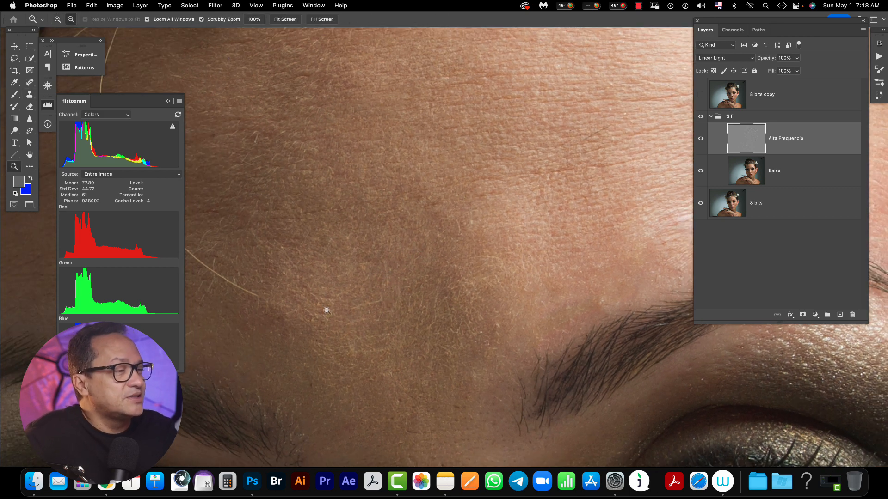
{"action": "mouse_move", "coordinate": [322, 325]}
{"action": "left_mouse_down"}
{"action": "mouse_move", "coordinate": [292, 316]}
{"action": "mouse_move", "coordinate": [291, 333]}
{"action": "left_mouse_up"}
{"action": "key", "text": "s"}
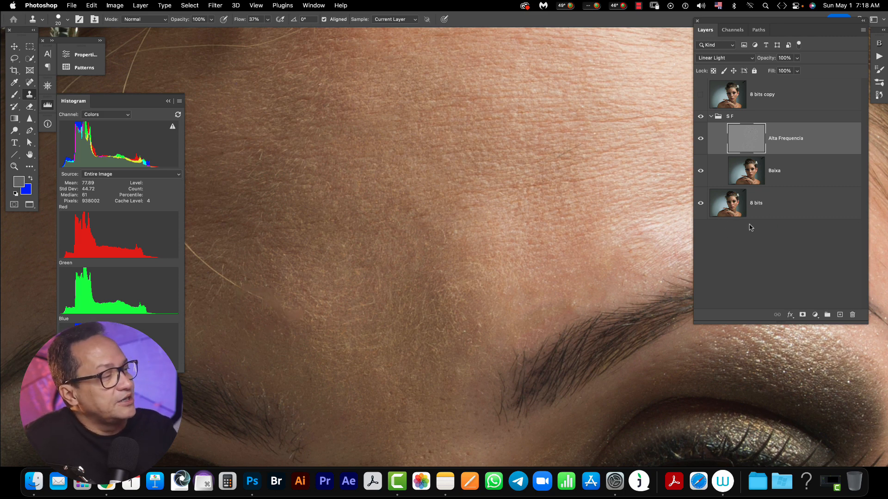
Switch to the Job_1128-1 document and check its colour mode and bits per channel.
{"action": "key", "text": "super+0"}
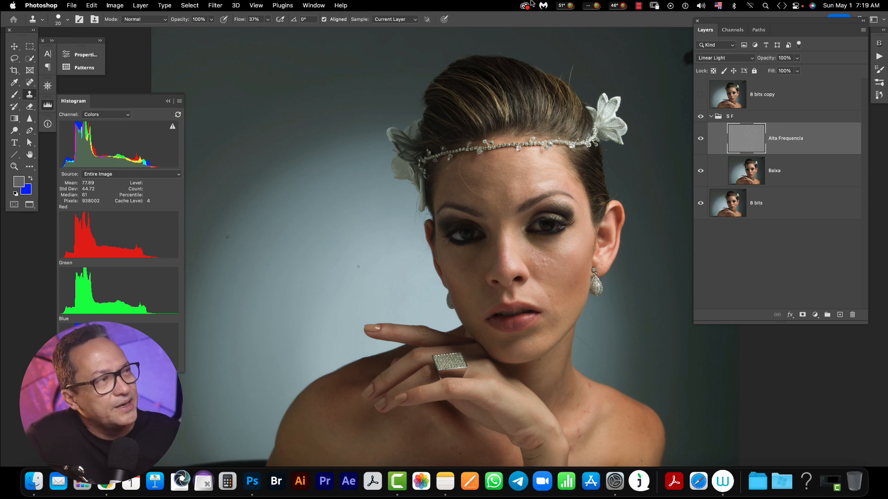
{"action": "left_click", "coordinate": [312, 5]}
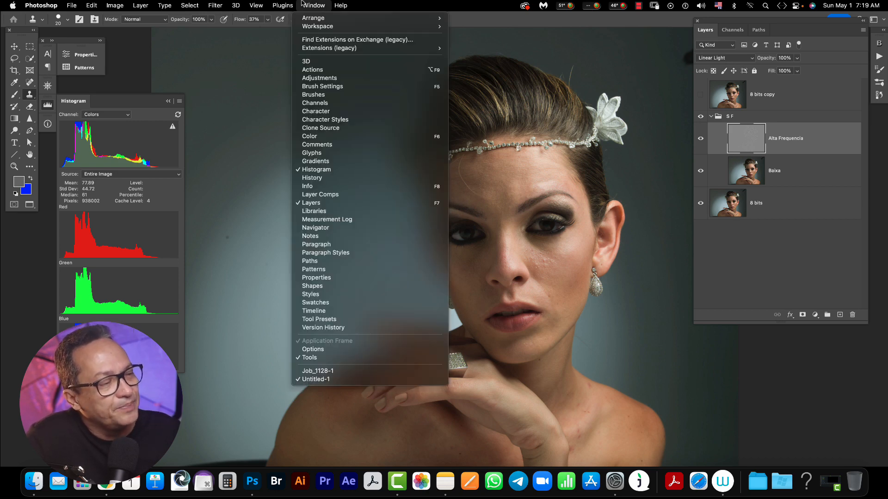
{"action": "left_click", "coordinate": [313, 371]}
{"action": "left_click", "coordinate": [314, 6]}
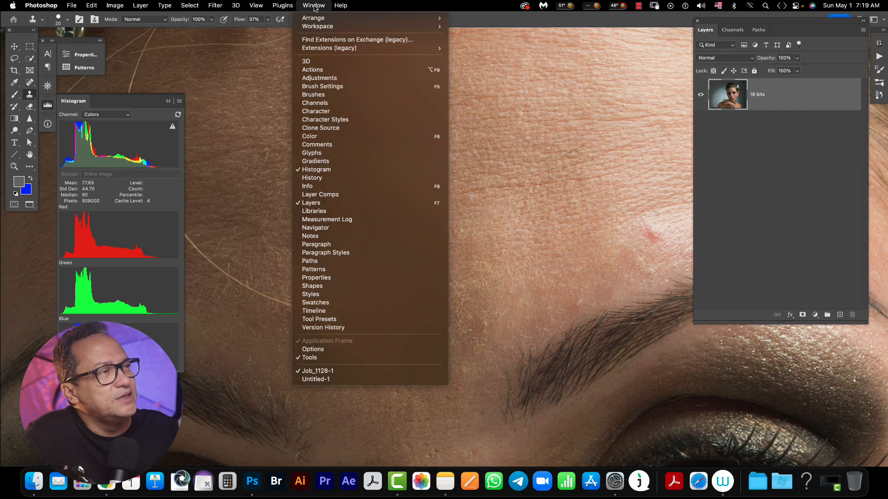
{"action": "mouse_move", "coordinate": [115, 5]}
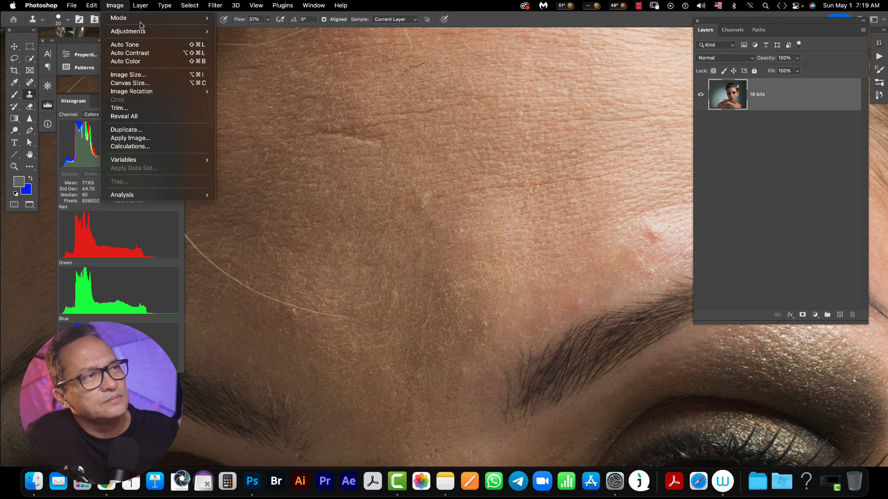
{"action": "mouse_move", "coordinate": [141, 18]}
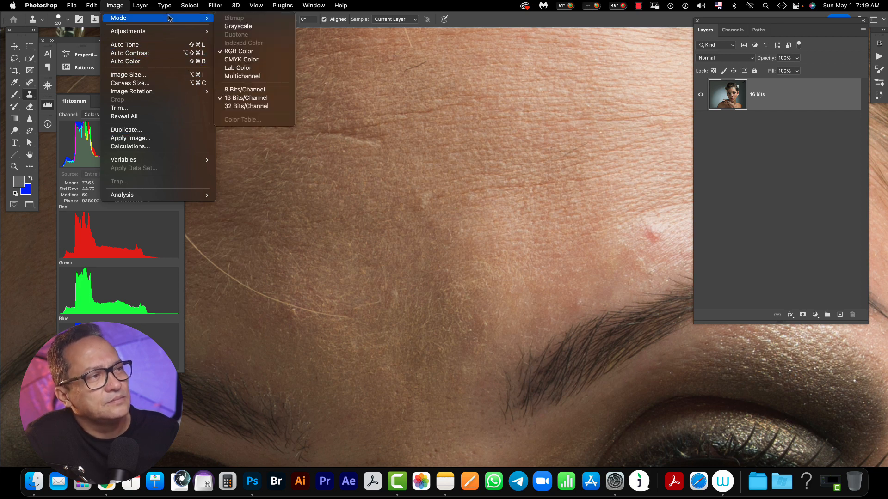
{"action": "left_click", "coordinate": [252, 98]}
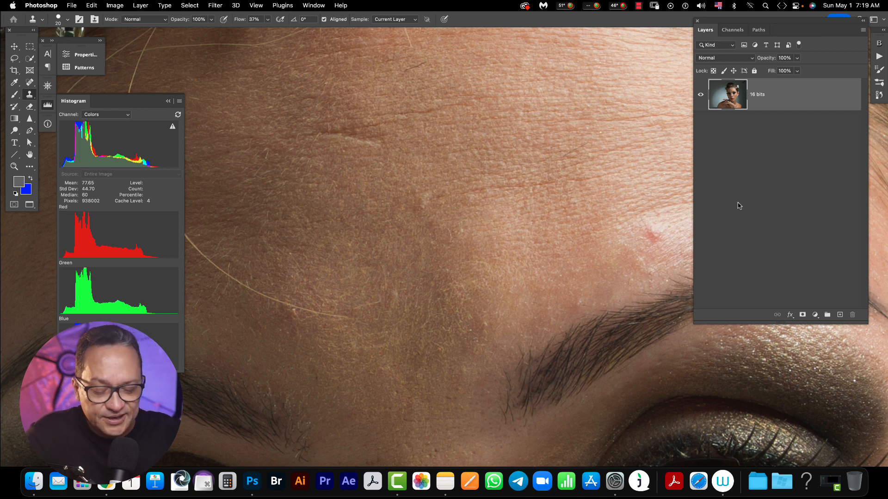
Duplicate the 16 bits layer twice, naming the lower copy Baixa and the upper copy Alta.
{"action": "key", "text": "super+j"}
{"action": "key", "text": "super+j"}
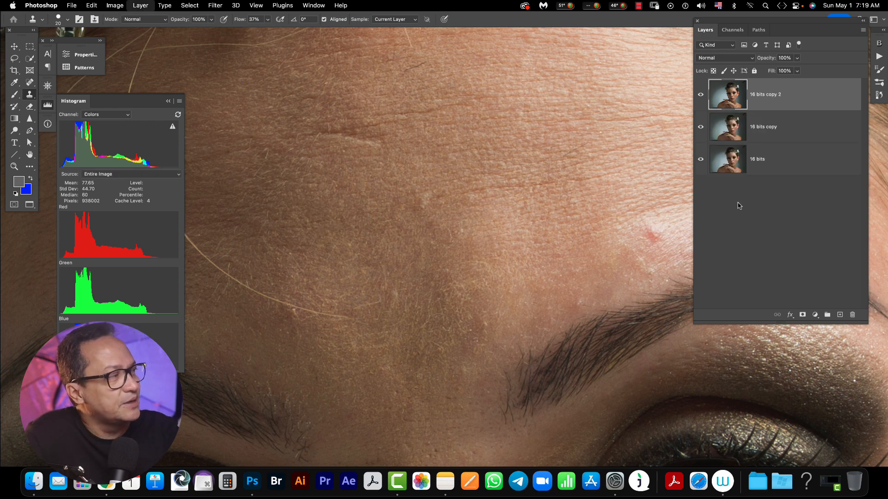
{"action": "double_click", "coordinate": [764, 127]}
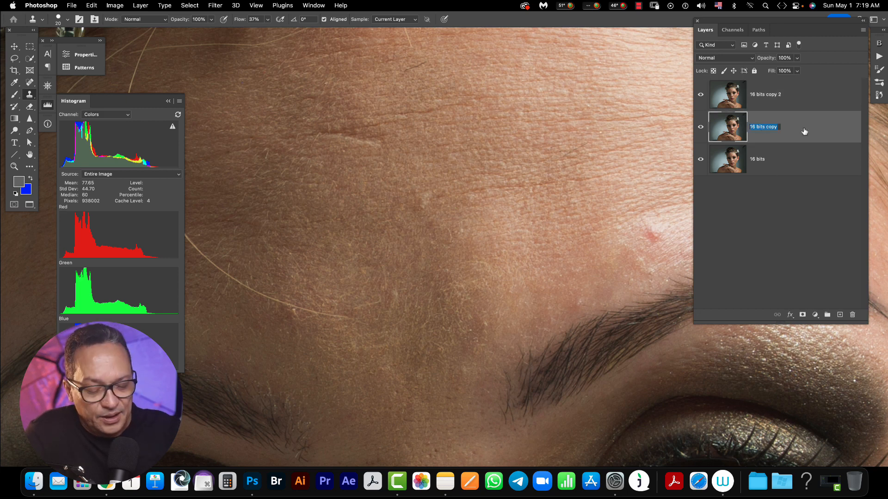
{"action": "type", "text": "Baixa"}
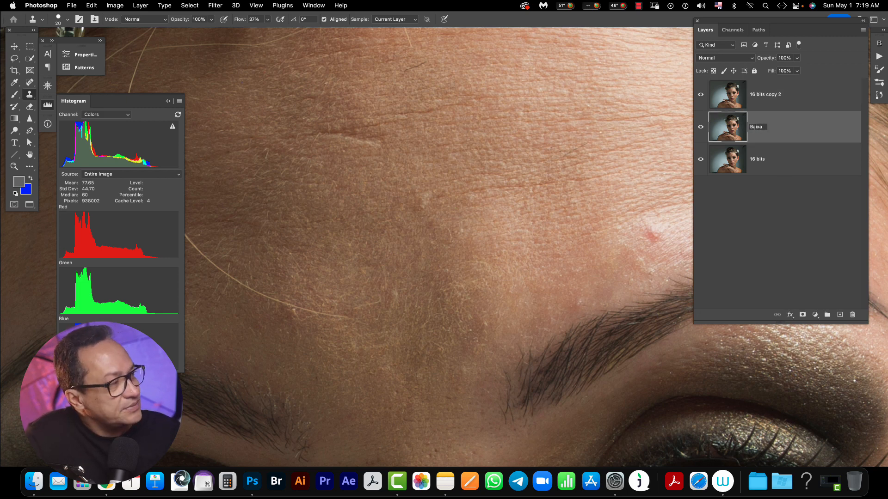
{"action": "double_click", "coordinate": [768, 94]}
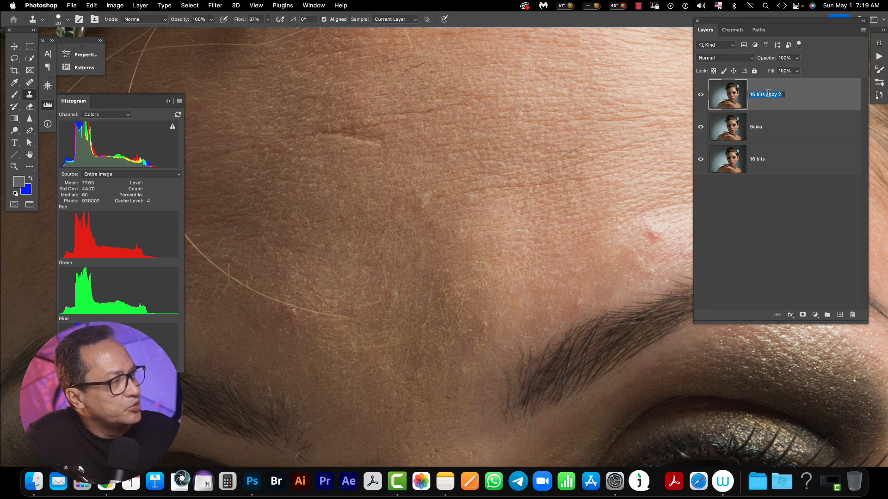
{"action": "type", "text": "Alta"}
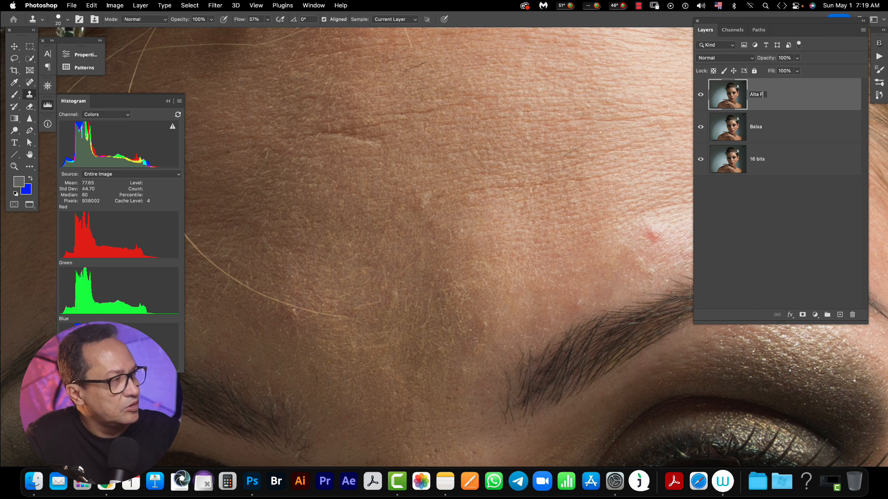
{"action": "key", "text": "Return"}
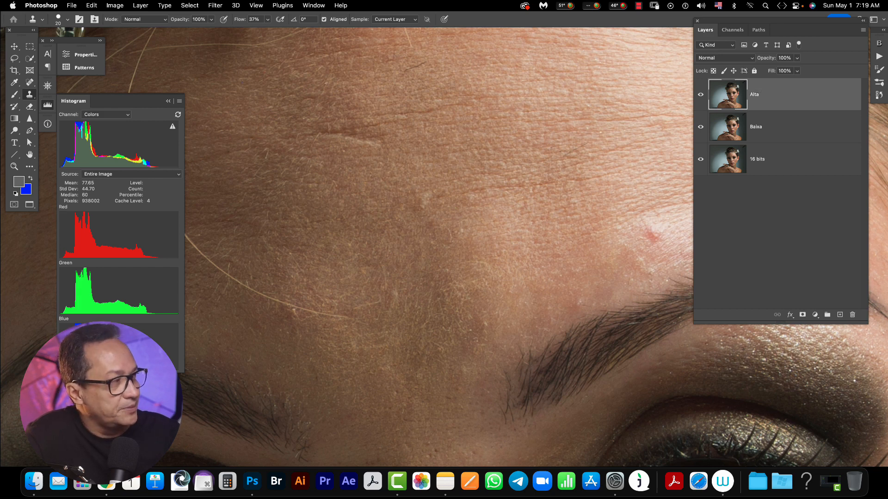
Group the Alta and Baixa layers and name the group S F.
{"action": "left_click", "coordinate": [728, 120], "text": "shift"}
{"action": "left_click", "coordinate": [827, 315]}
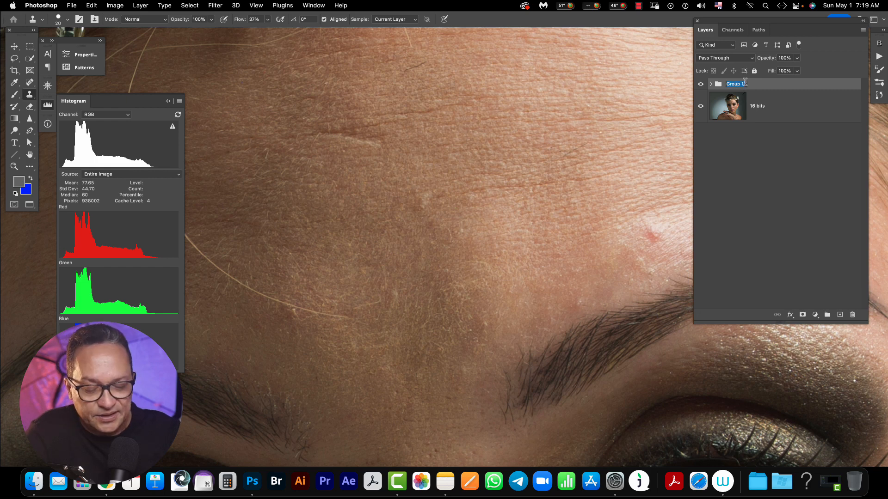
{"action": "type", "text": "S F"}
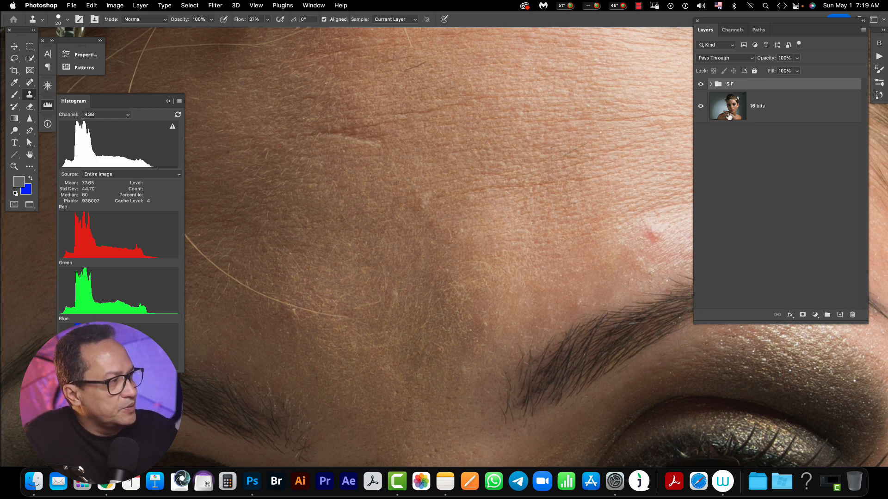
Duplicate the 16 bits layer and place the copy above the S F group.
{"action": "left_click", "coordinate": [753, 107]}
{"action": "key", "text": "ctrl+j"}
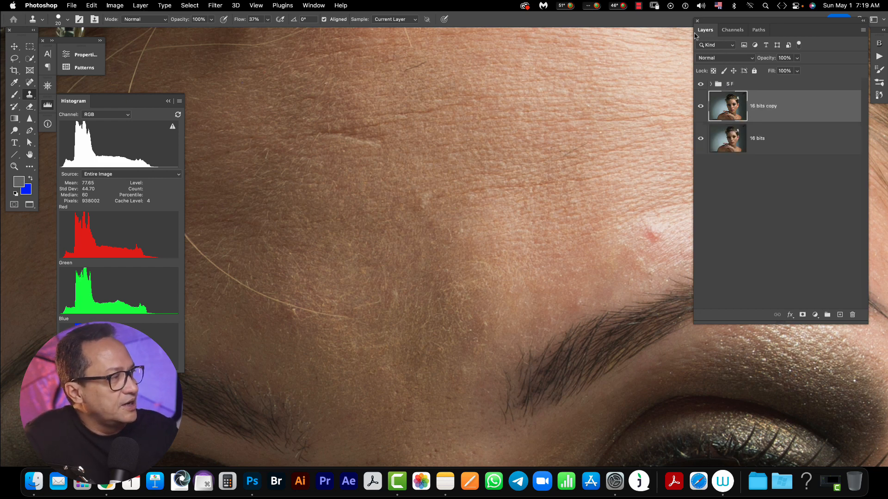
{"action": "left_click_drag", "start_coordinate": [718, 101], "coordinate": [725, 83]}
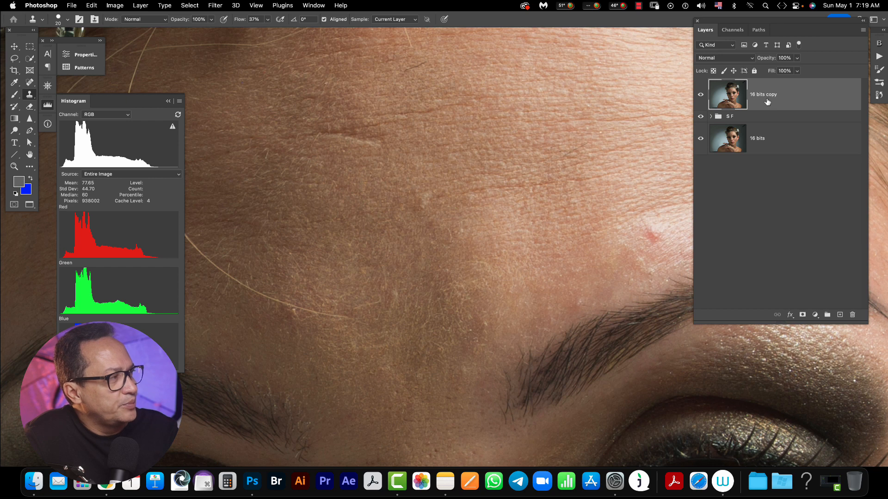
Set the 16 bits copy layer to Difference blending, then hide it.
{"action": "left_click", "coordinate": [733, 60]}
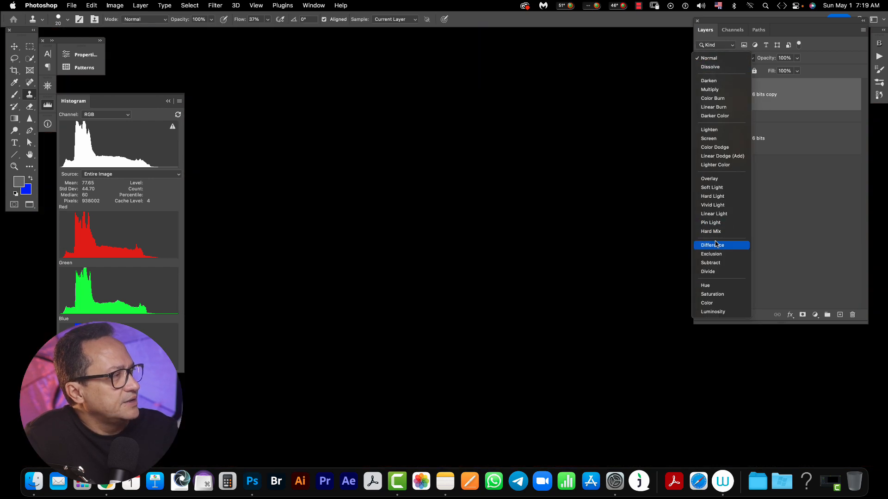
{"action": "left_click", "coordinate": [715, 245]}
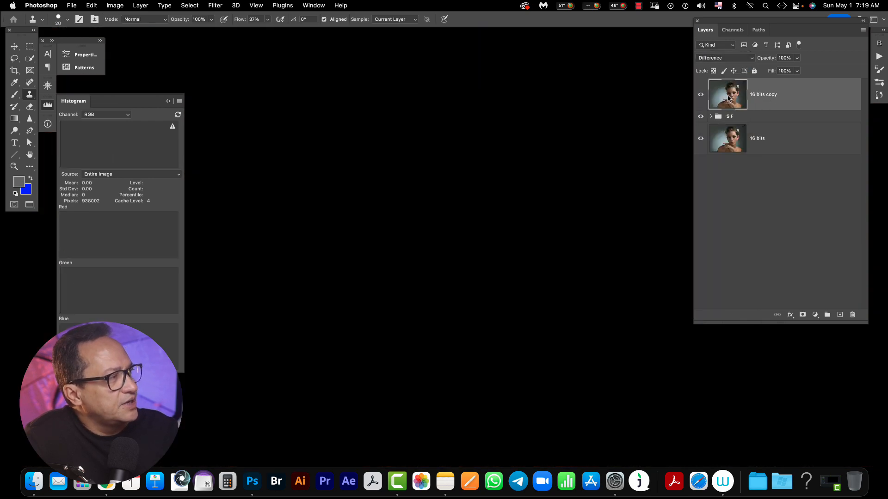
{"action": "left_click", "coordinate": [701, 95]}
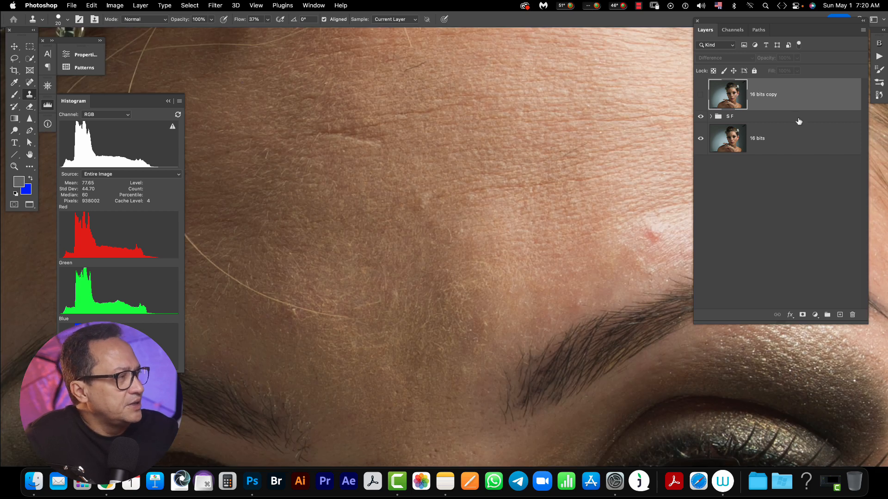
Apply a Gaussian Blur with a 12.0-pixel radius to the Baixa layer in the S F group.
{"action": "left_click", "coordinate": [710, 117]}
{"action": "left_click", "coordinate": [711, 116]}
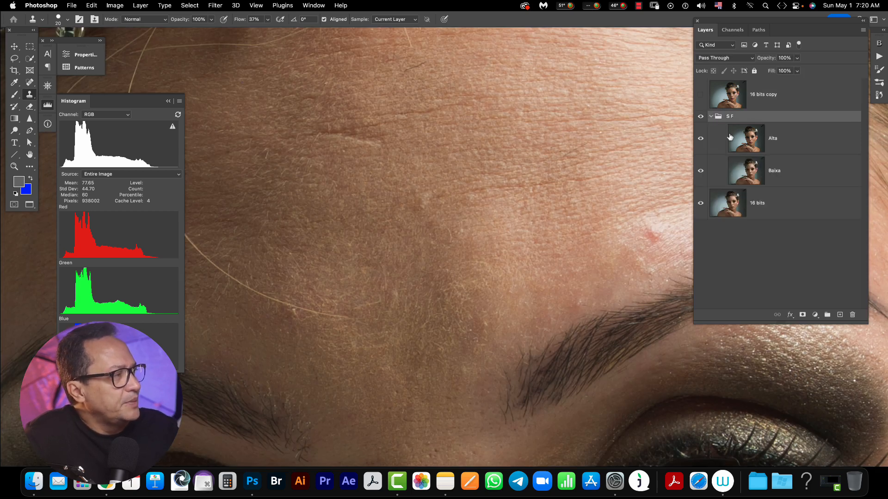
{"action": "left_click", "coordinate": [750, 178]}
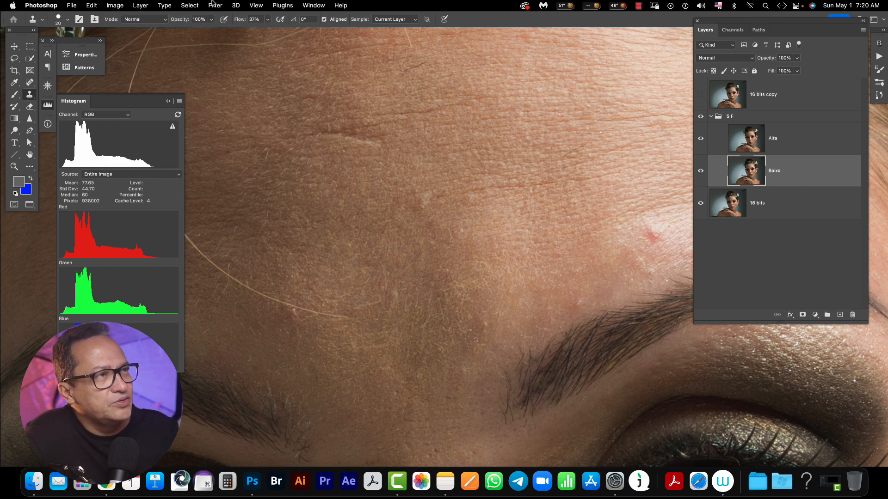
{"action": "left_click", "coordinate": [215, 5]}
{"action": "mouse_move", "coordinate": [229, 126]}
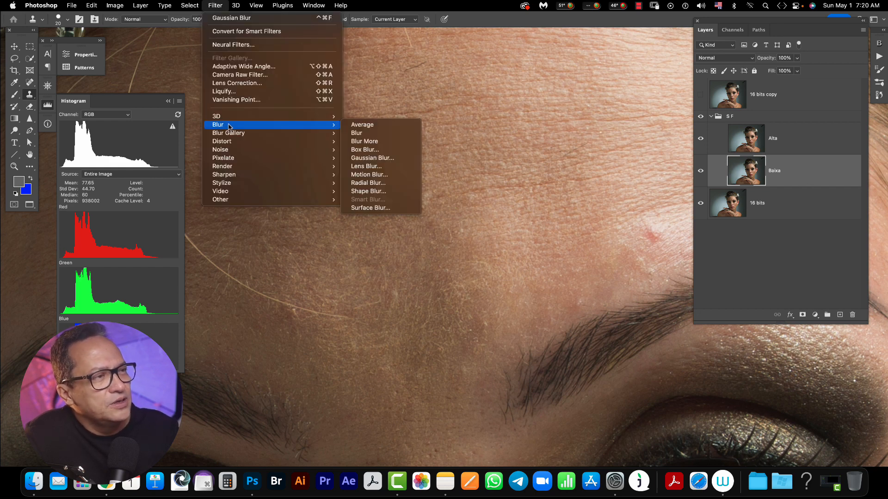
{"action": "left_click", "coordinate": [372, 158]}
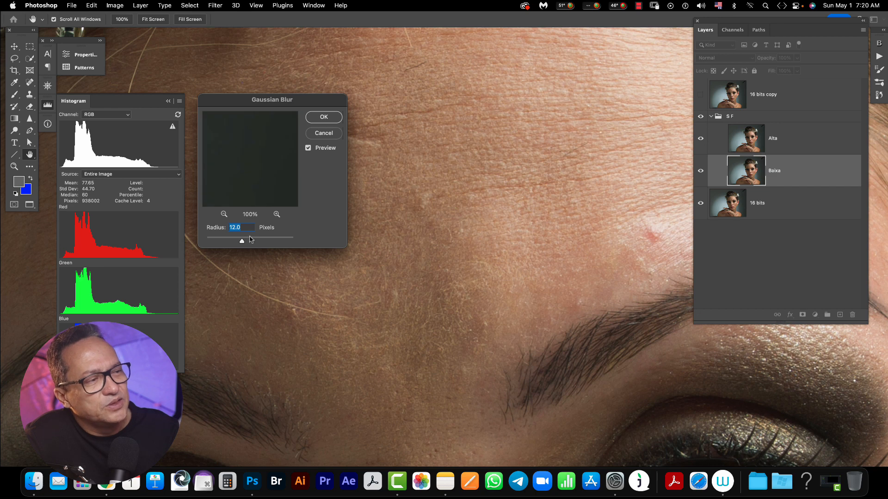
{"action": "left_click", "coordinate": [329, 118]}
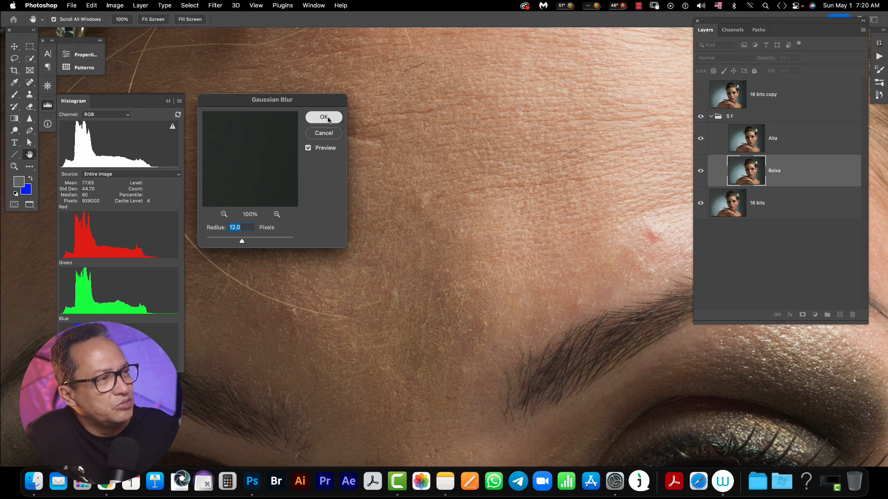
Start Apply Image on the Alta layer with Baixa as the source layer.
{"action": "left_click", "coordinate": [777, 150]}
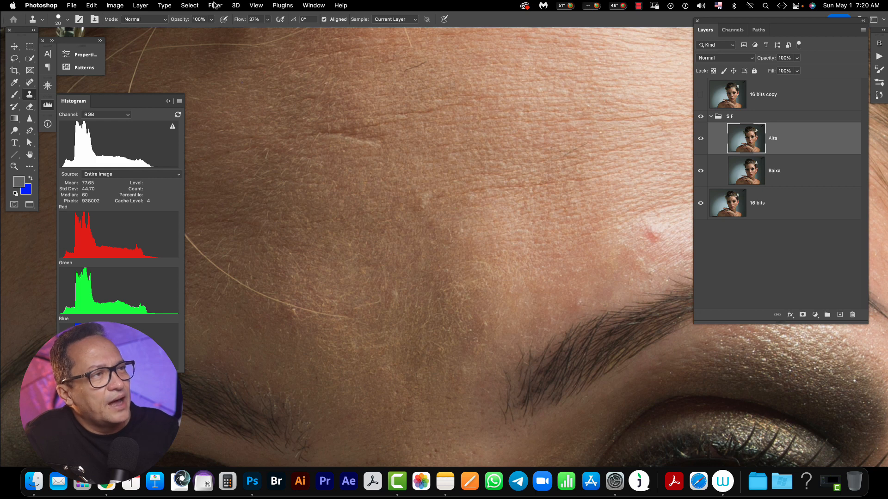
{"action": "left_click", "coordinate": [114, 5]}
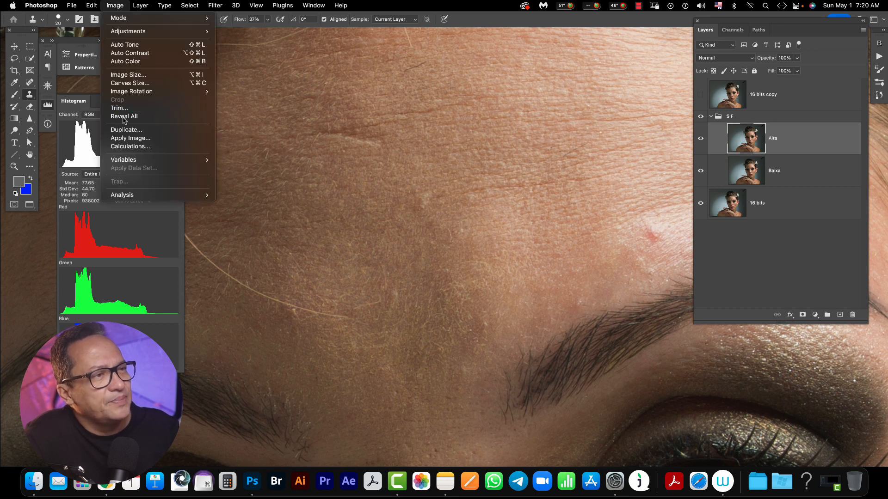
{"action": "left_click", "coordinate": [125, 139]}
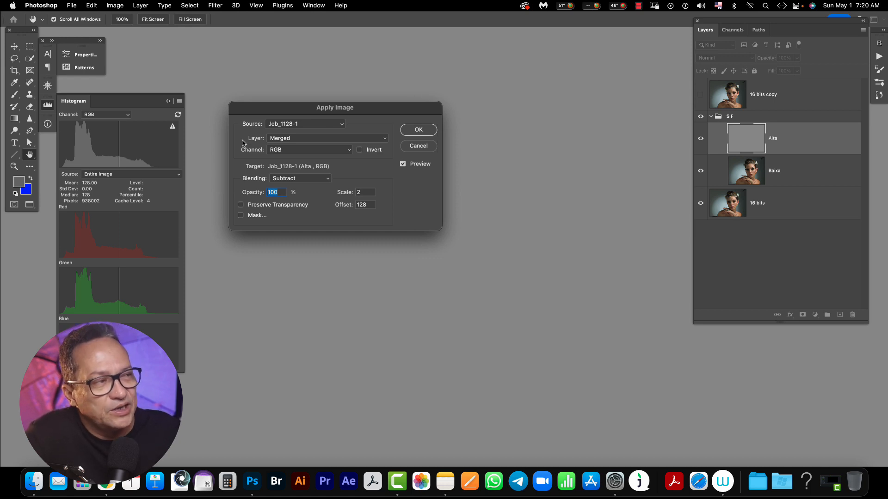
{"action": "left_click", "coordinate": [300, 139]}
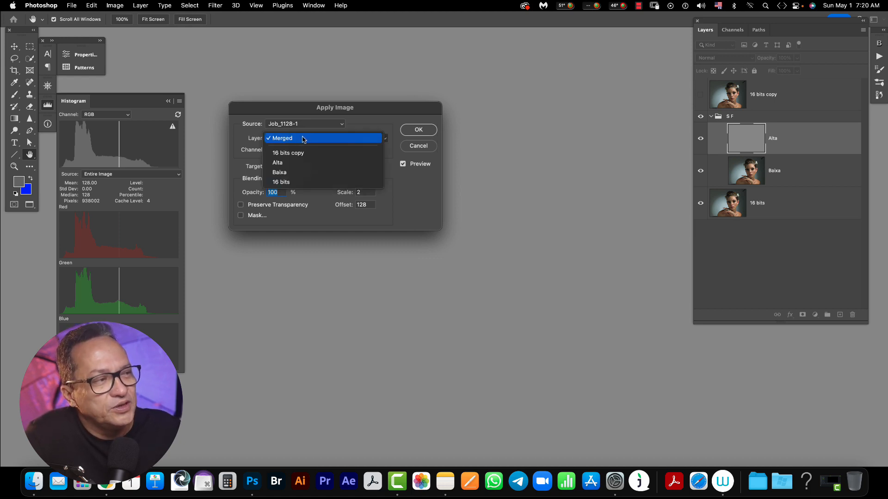
{"action": "left_click", "coordinate": [287, 175]}
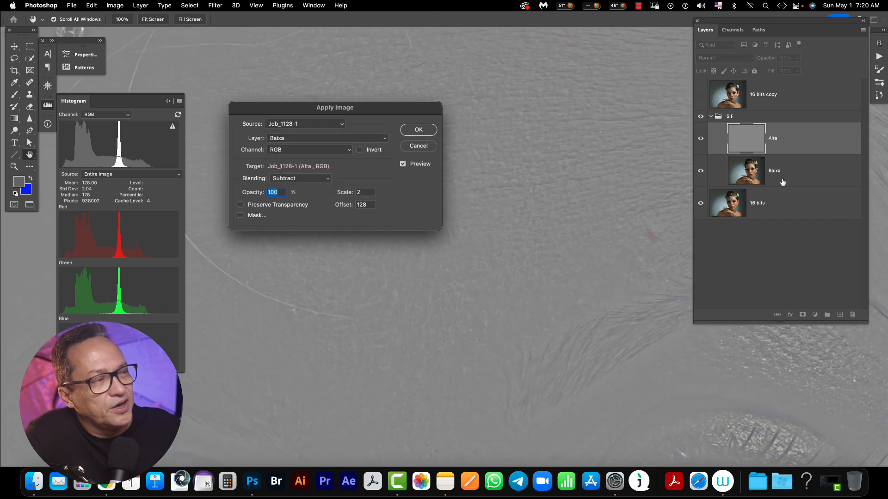
Set Apply Image for the Alta layer to Add blending with Invert enabled and a scale of 2.
{"action": "left_click", "coordinate": [297, 182]}
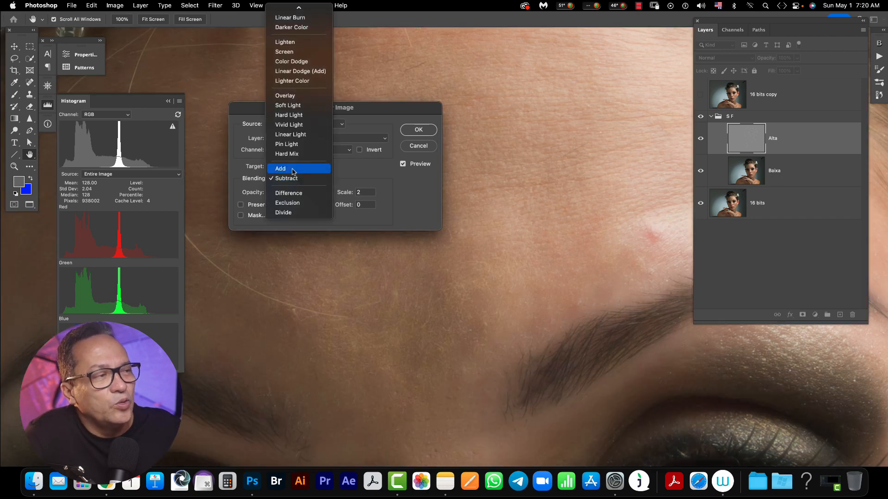
{"action": "left_click", "coordinate": [292, 169]}
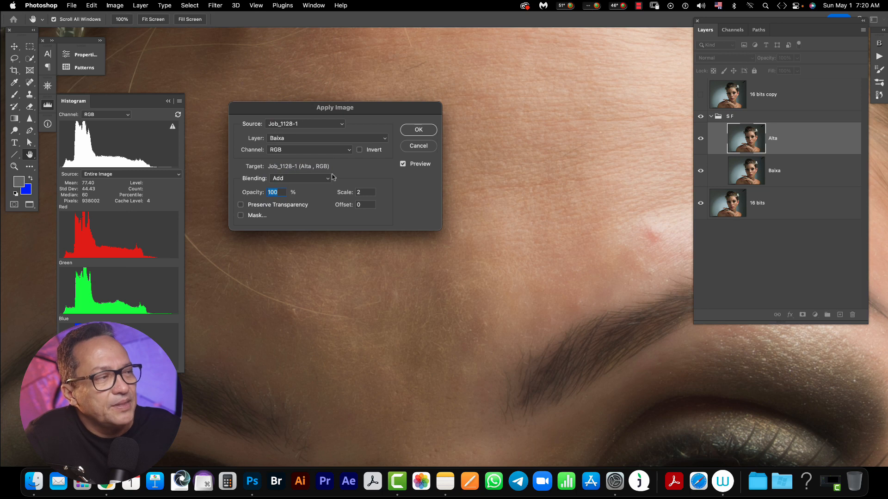
{"action": "left_click", "coordinate": [360, 150]}
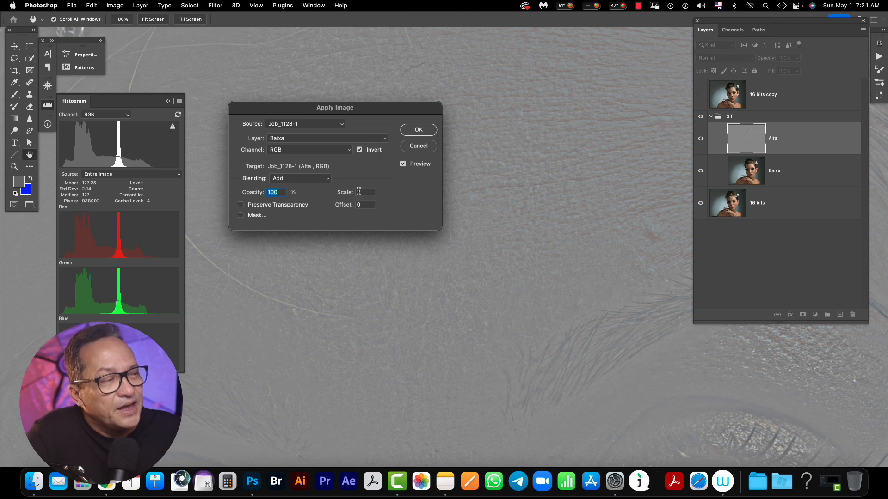
{"action": "double_click", "coordinate": [358, 191]}
{"action": "type", "text": "2"}
{"action": "key", "text": "Tab"}
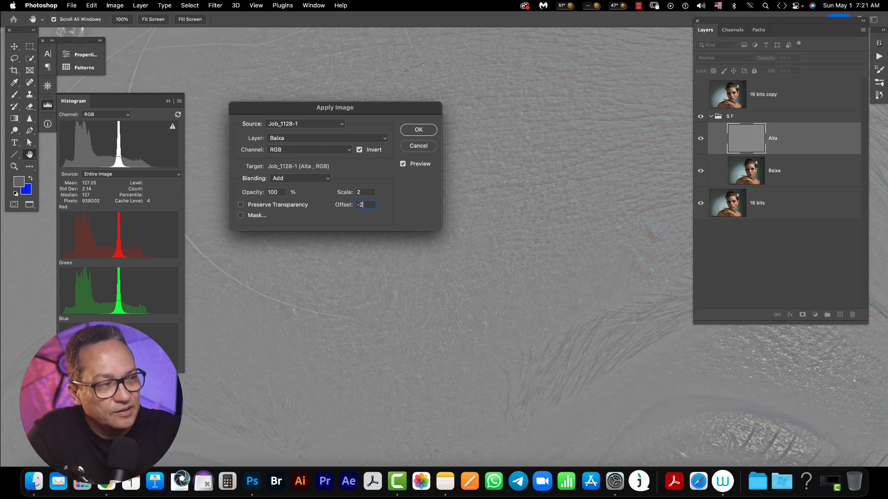
Try an offset of -255, set the offset to 0 instead, and apply the image to the Alta layer.
{"action": "type", "text": "-255"}
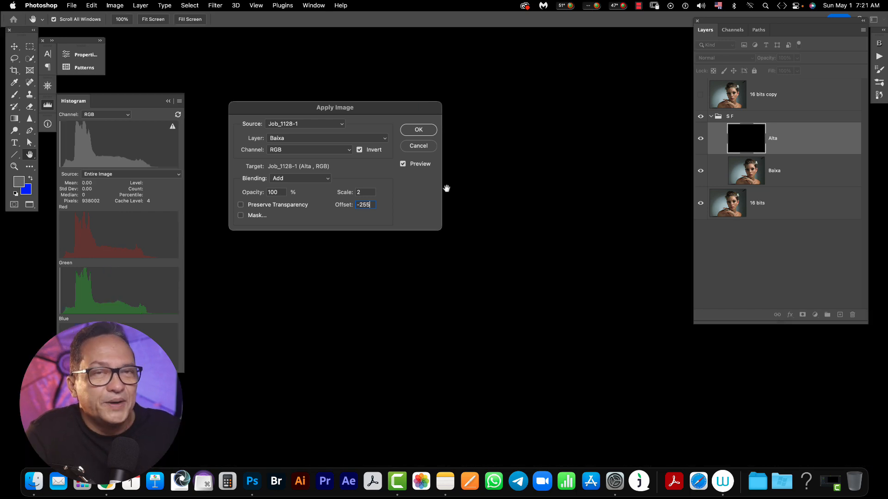
{"action": "left_click_drag", "start_coordinate": [360, 205], "coordinate": [324, 204]}
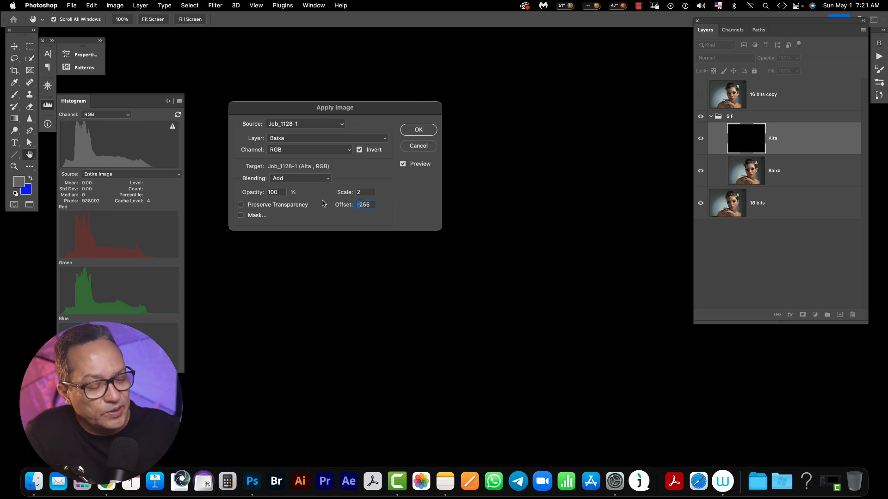
{"action": "key", "text": "BackSpace"}
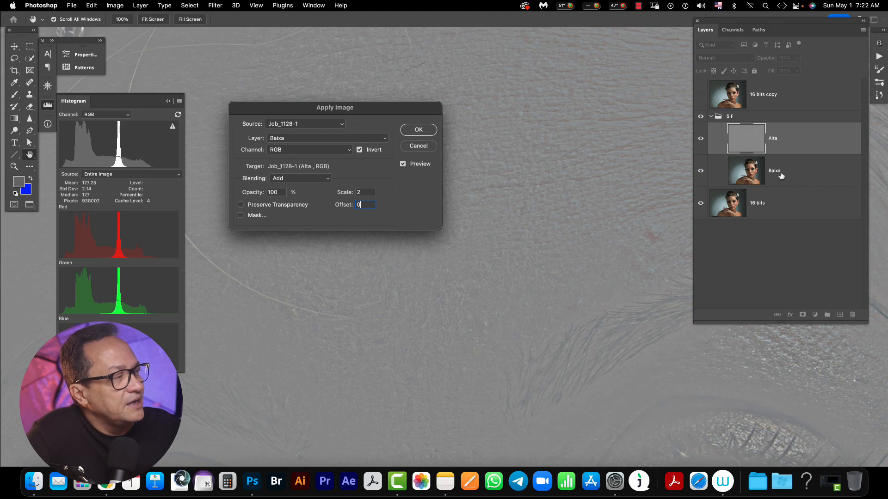
{"action": "left_click", "coordinate": [418, 130]}
Set the Alta layer's blend mode to Linear Light.
{"action": "key", "text": "super+0"}
{"action": "key", "text": "s"}
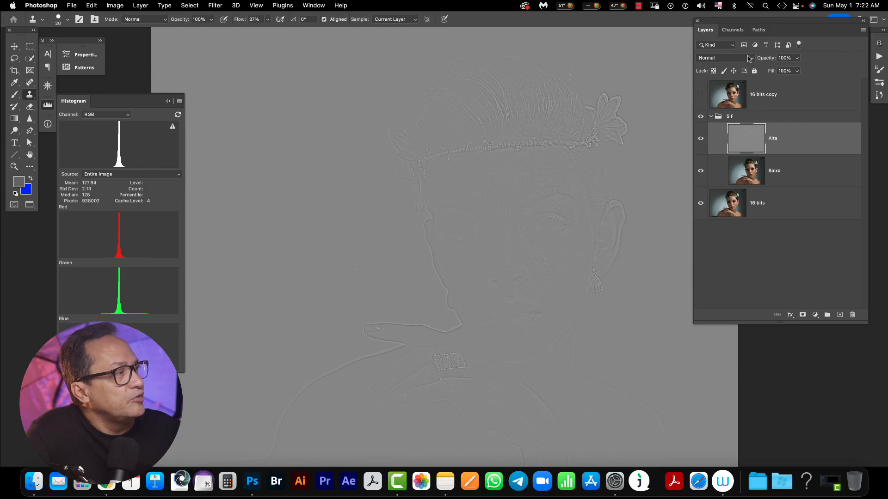
{"action": "left_click", "coordinate": [750, 58]}
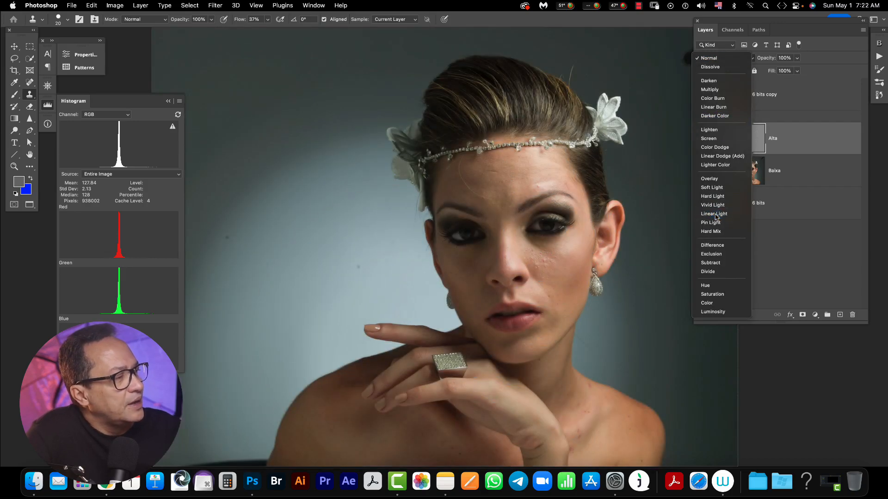
{"action": "left_click", "coordinate": [713, 214]}
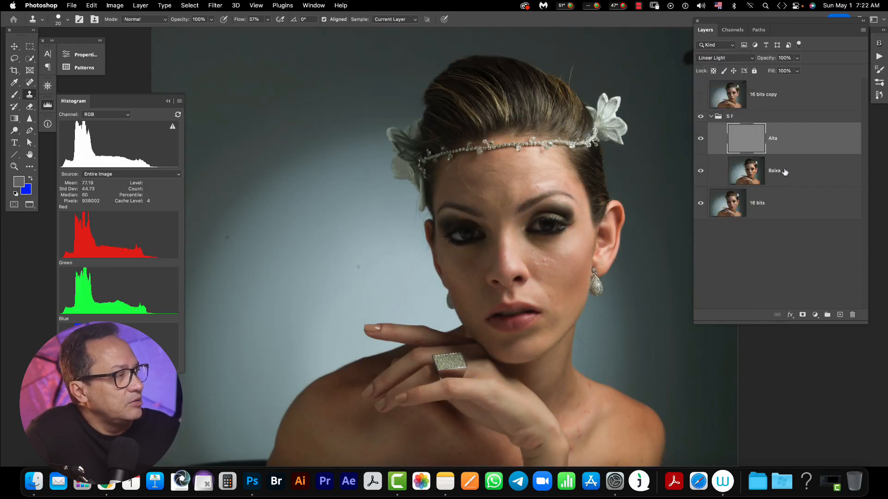
Compare the portrait with and without the collapsed S F group, and check the difference using the 16 bits copy layer.
{"action": "left_click", "coordinate": [711, 117]}
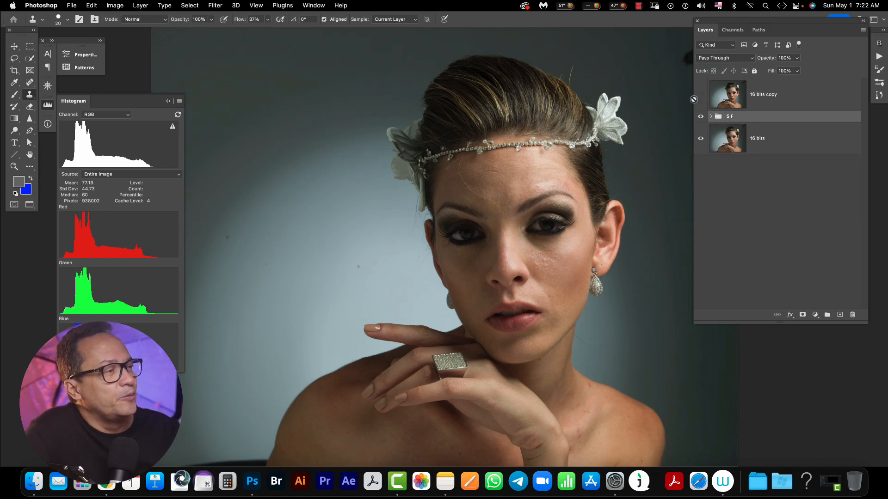
{"action": "left_click", "coordinate": [700, 117]}
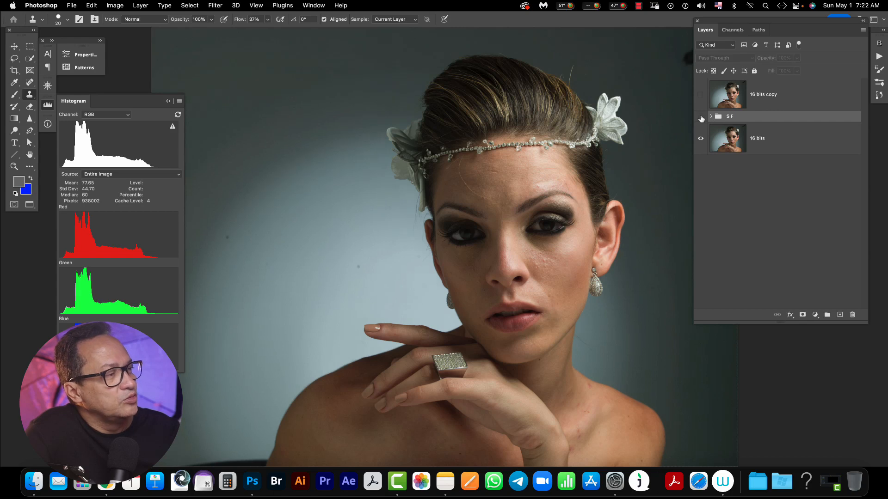
{"action": "left_click", "coordinate": [700, 117]}
{"action": "left_click", "coordinate": [700, 118]}
{"action": "left_click", "coordinate": [701, 118]}
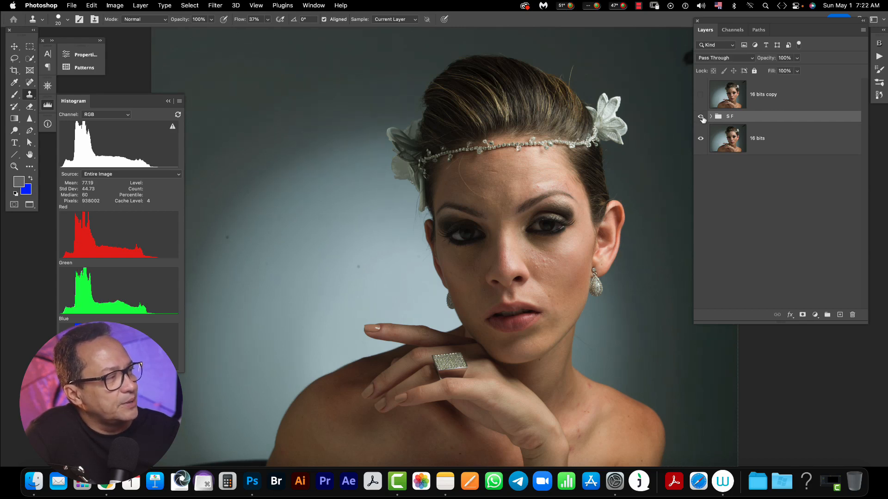
{"action": "left_click", "coordinate": [701, 95]}
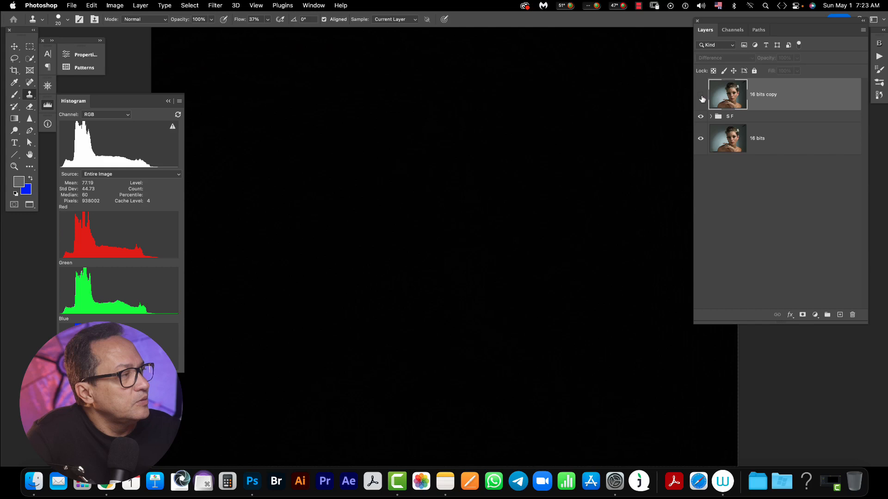
{"action": "left_click", "coordinate": [701, 98]}
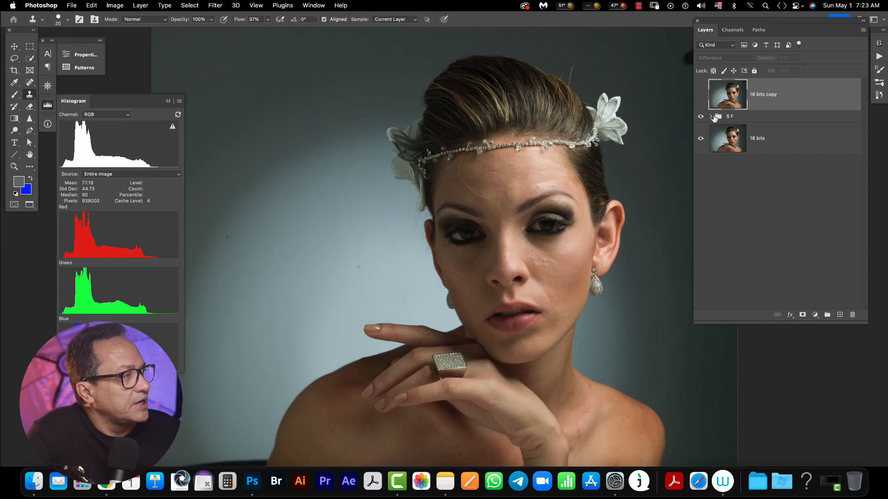
Expand the S F group and select the Alta layer with the Clone Stamp tool, ready for texture retouching on the face.
{"action": "left_click", "coordinate": [710, 116]}
{"action": "key", "text": "z"}
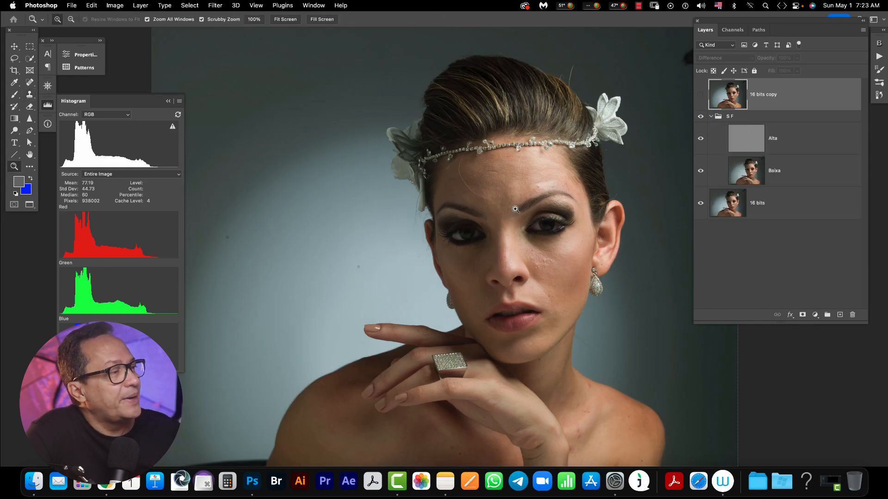
{"action": "key", "text": "s"}
{"action": "left_click", "coordinate": [515, 211]}
{"action": "left_click", "coordinate": [444, 185]}
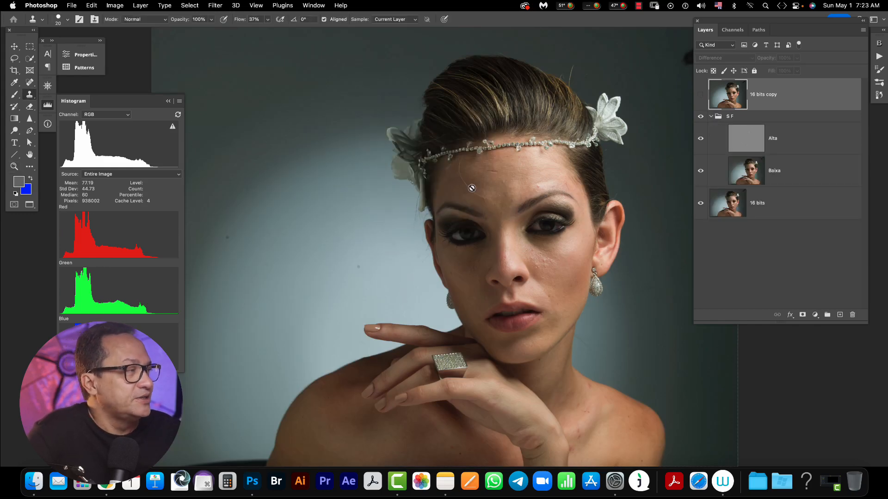
{"action": "key", "text": "z"}
{"action": "left_click", "coordinate": [540, 230]}
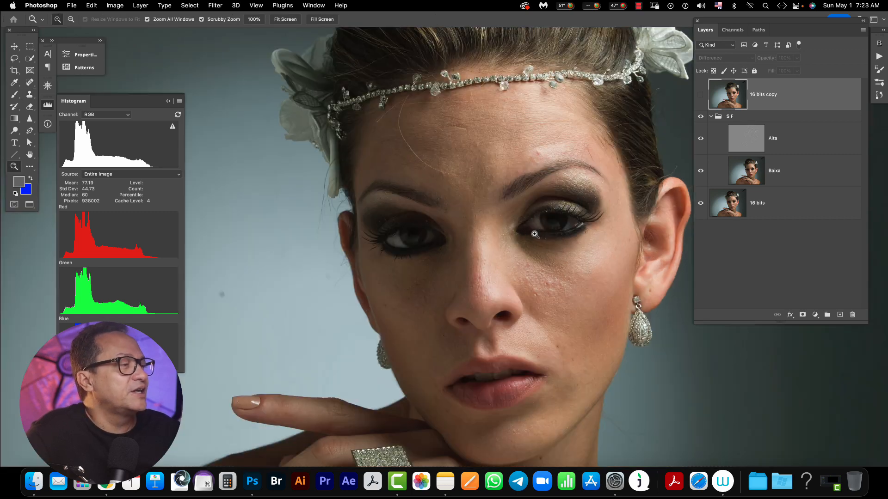
{"action": "left_click", "coordinate": [536, 235]}
{"action": "left_click_drag", "start_coordinate": [453, 253], "coordinate": [373, 202]}
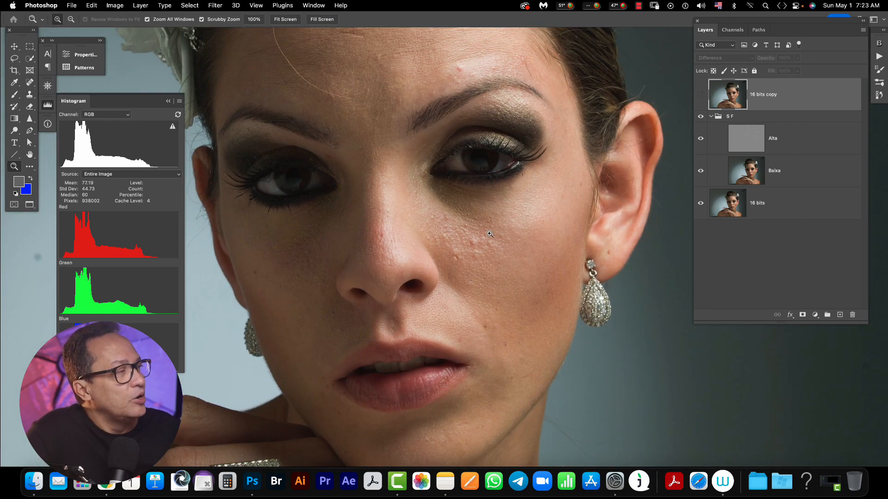
{"action": "left_click", "coordinate": [790, 141]}
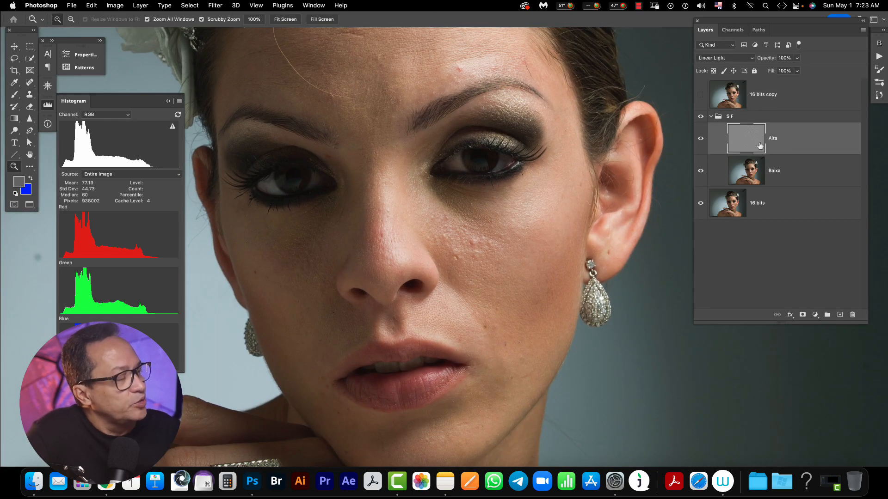
{"action": "key", "text": "s"}
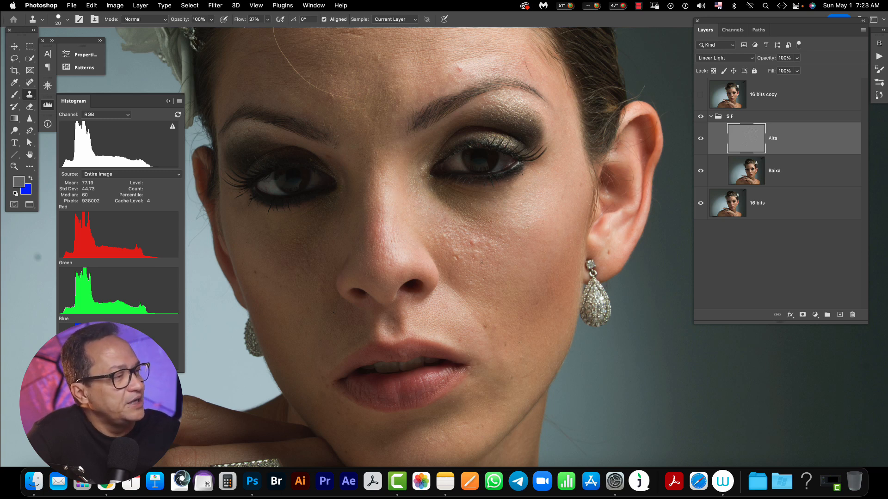
Heal blemishes on the cheek, earlobe and jaw on the Baixa layer with the Content-Aware Spot Healing Brush.
{"action": "left_click", "coordinate": [756, 178]}
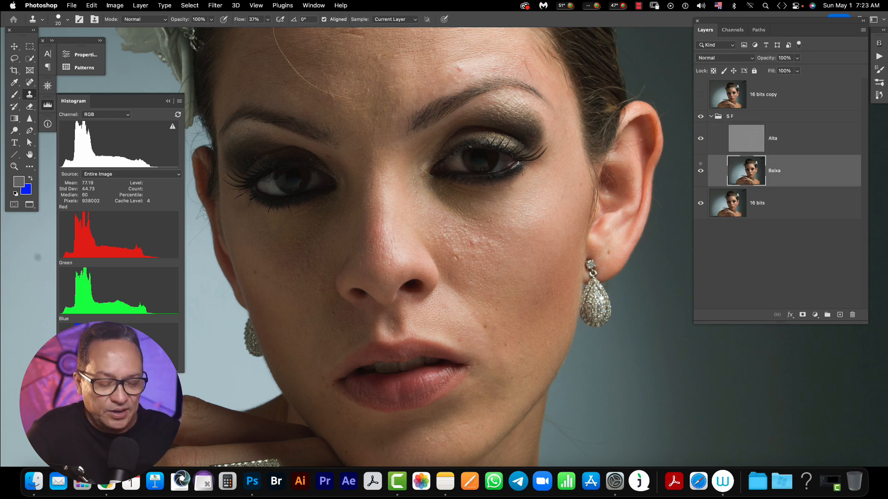
{"action": "key", "text": "j"}
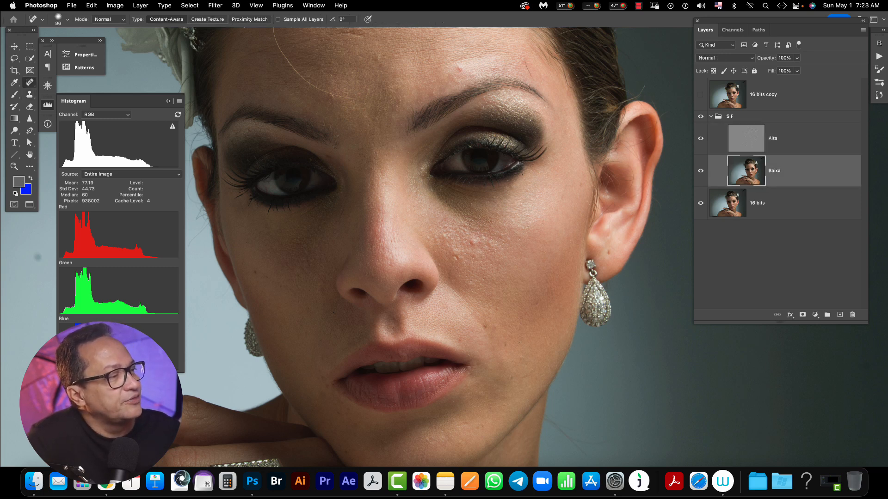
{"action": "mouse_move", "coordinate": [476, 224]}
{"action": "left_mouse_down"}
{"action": "mouse_move", "coordinate": [468, 245]}
{"action": "mouse_move", "coordinate": [472, 232]}
{"action": "mouse_move", "coordinate": [456, 257]}
{"action": "mouse_move", "coordinate": [476, 254]}
{"action": "mouse_move", "coordinate": [485, 264]}
{"action": "mouse_move", "coordinate": [503, 239]}
{"action": "left_mouse_up"}
{"action": "left_click_drag", "start_coordinate": [616, 247], "coordinate": [612, 251]}
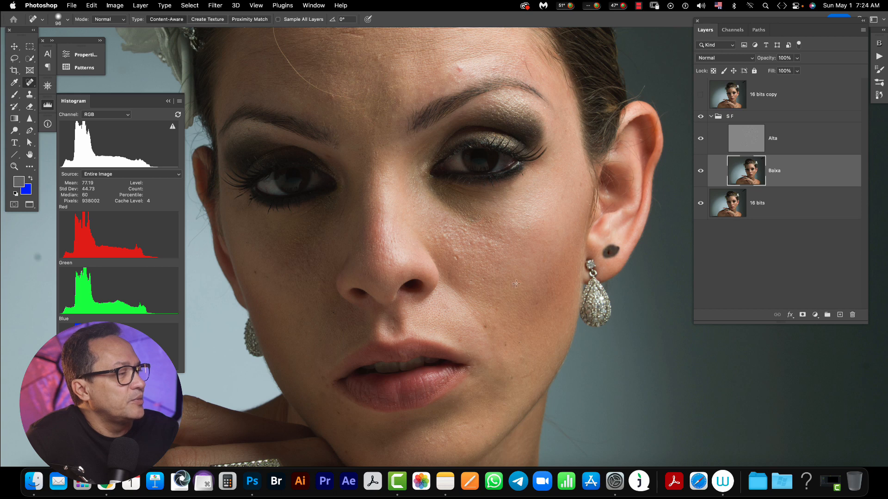
{"action": "left_click_drag", "start_coordinate": [499, 290], "coordinate": [508, 290]}
{"action": "mouse_move", "coordinate": [485, 319]}
{"action": "left_mouse_down"}
{"action": "mouse_move", "coordinate": [488, 347]}
{"action": "mouse_move", "coordinate": [455, 335]}
{"action": "mouse_move", "coordinate": [474, 335]}
{"action": "left_mouse_up"}
{"action": "mouse_move", "coordinate": [498, 385]}
{"action": "left_mouse_down"}
{"action": "mouse_move", "coordinate": [506, 378]}
{"action": "mouse_move", "coordinate": [512, 392]}
{"action": "left_mouse_up"}
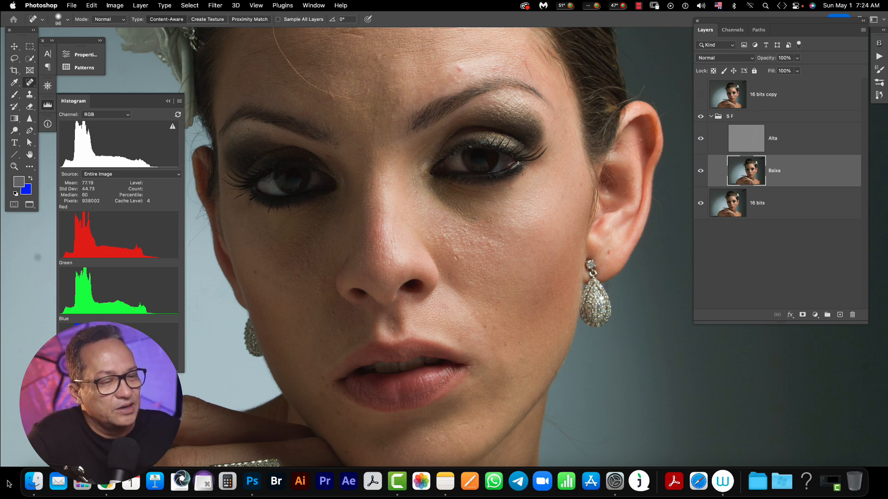
Load Job_1128.fff from the raw folder into Camera Raw and open it in Photoshop as a smart object.
{"action": "left_click", "coordinate": [35, 482]}
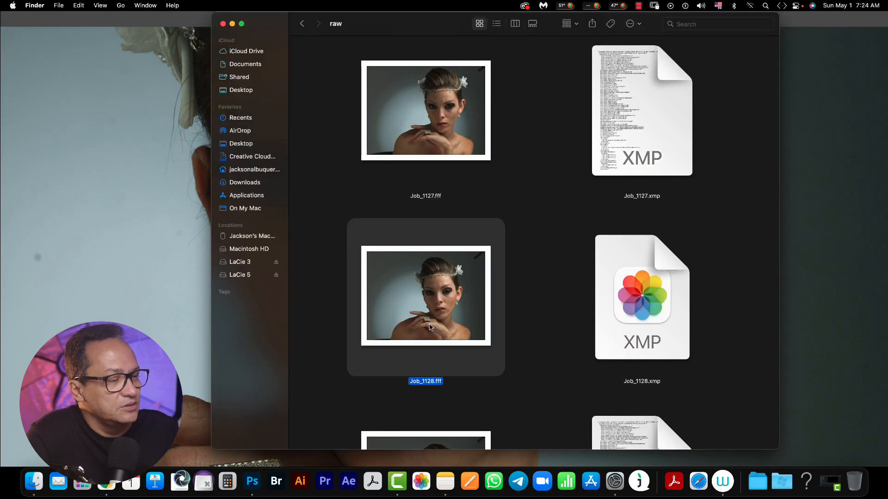
{"action": "left_click_drag", "start_coordinate": [430, 328], "coordinate": [251, 486]}
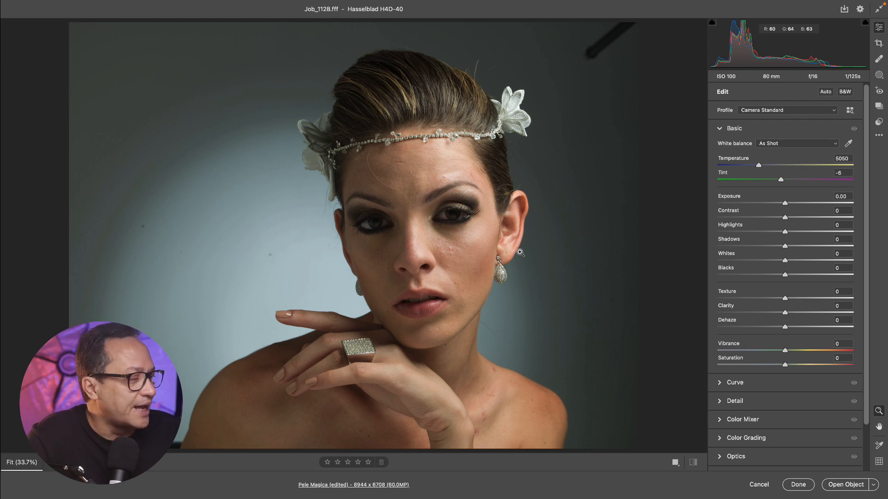
{"action": "mouse_move", "coordinate": [838, 486]}
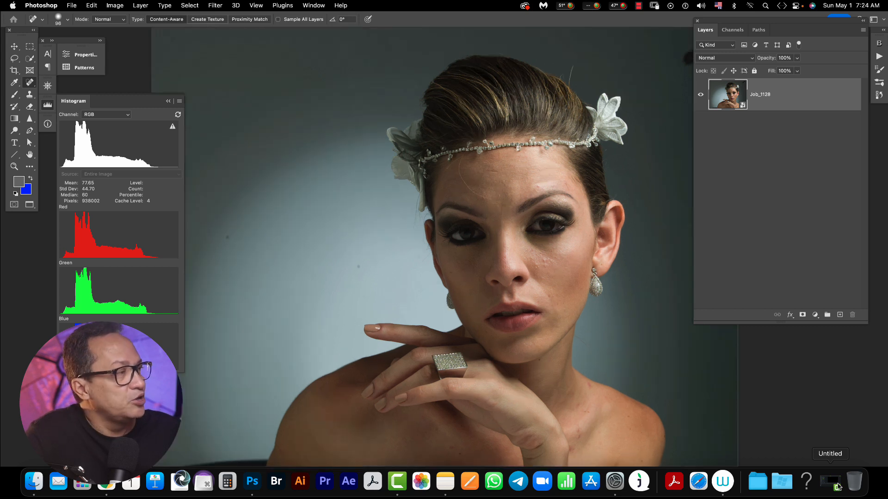
Create three independent smart object copies above the Job_1128 layer using New Smart Object via Copy.
{"action": "right_click", "coordinate": [797, 97]}
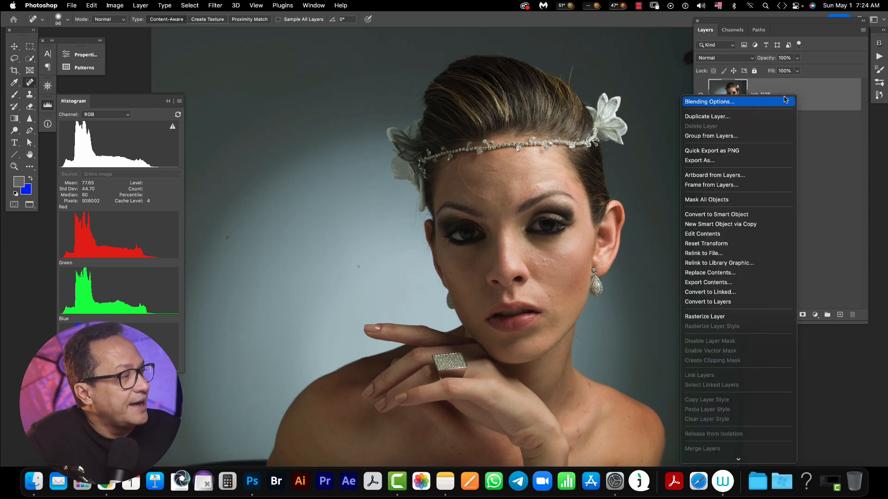
{"action": "left_click", "coordinate": [738, 224]}
{"action": "right_click", "coordinate": [811, 94]}
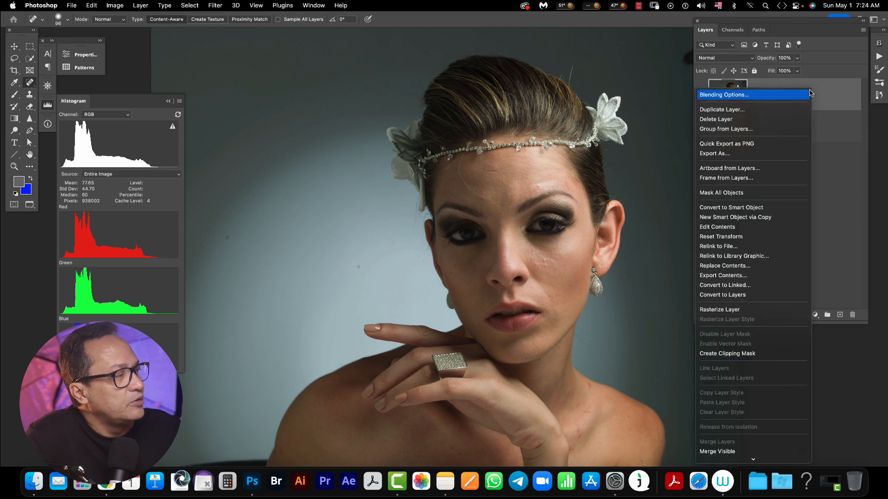
{"action": "left_click", "coordinate": [720, 217]}
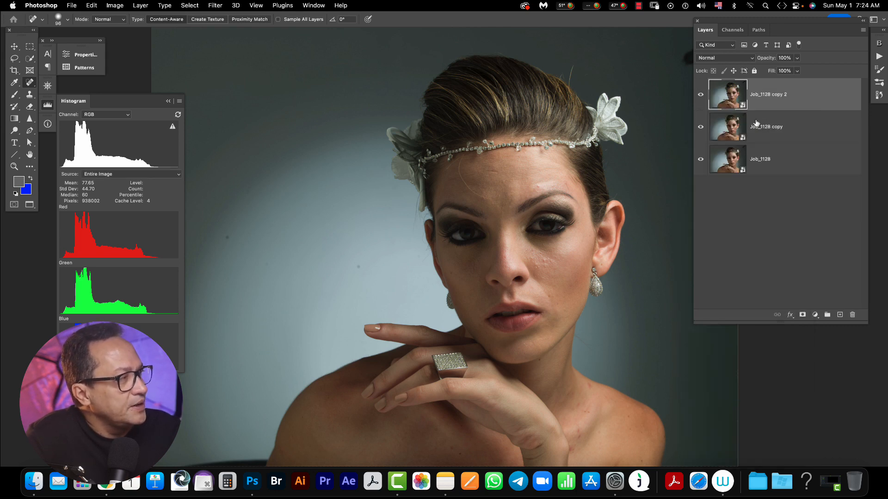
{"action": "right_click", "coordinate": [789, 102]}
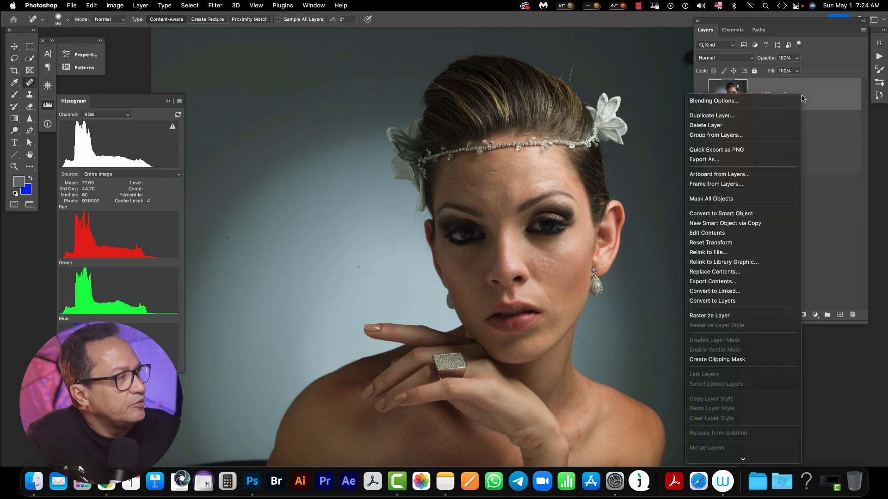
{"action": "left_click", "coordinate": [730, 225]}
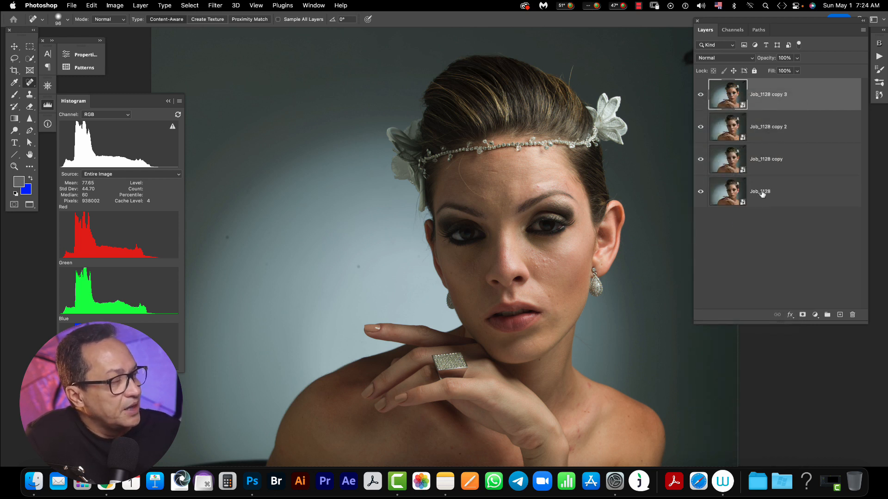
Rename the bottom Job_1128 layer to Original and the copy directly above it to Soft.
{"action": "left_click", "coordinate": [761, 219]}
{"action": "double_click", "coordinate": [763, 194]}
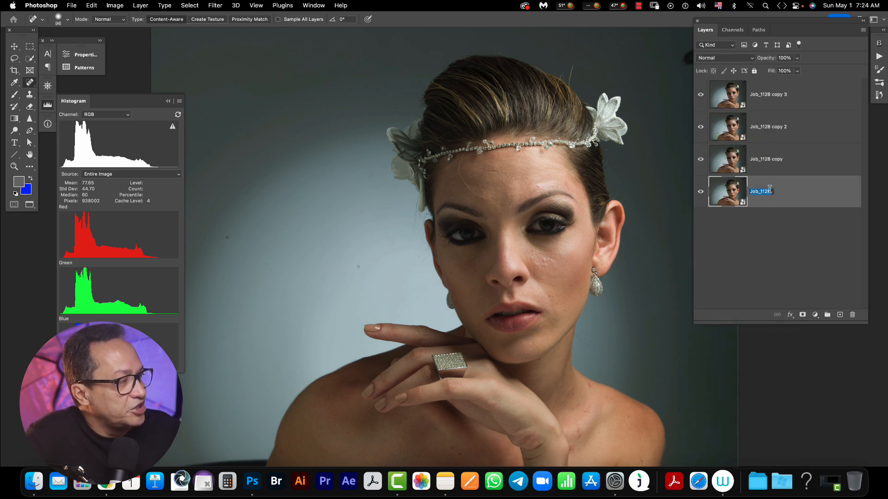
{"action": "type", "text": "0"}
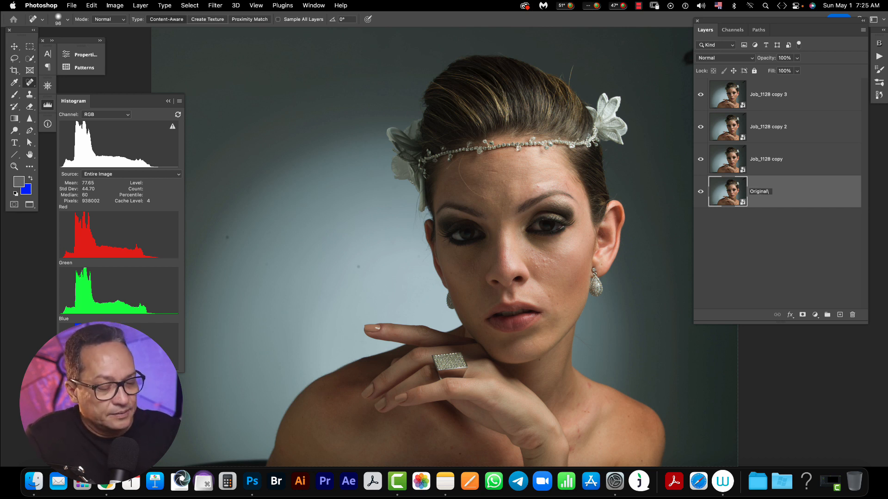
{"action": "key", "text": "Return"}
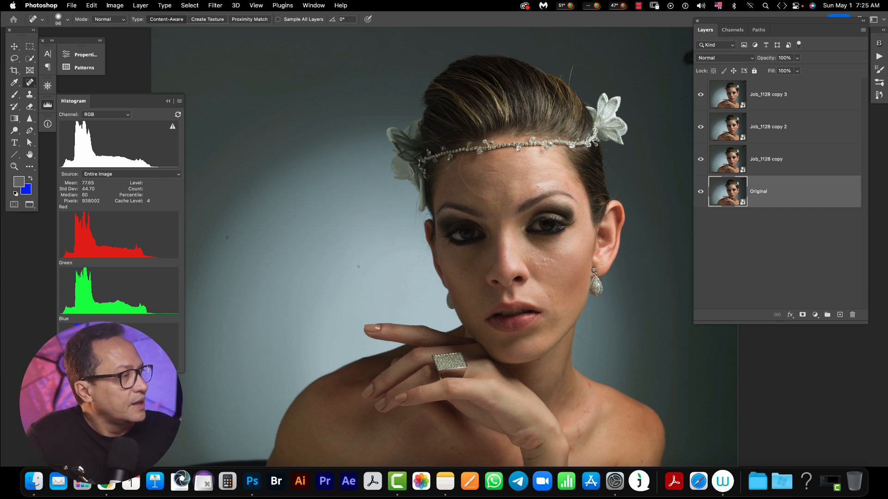
{"action": "double_click", "coordinate": [774, 159]}
{"action": "type", "text": "Soft"}
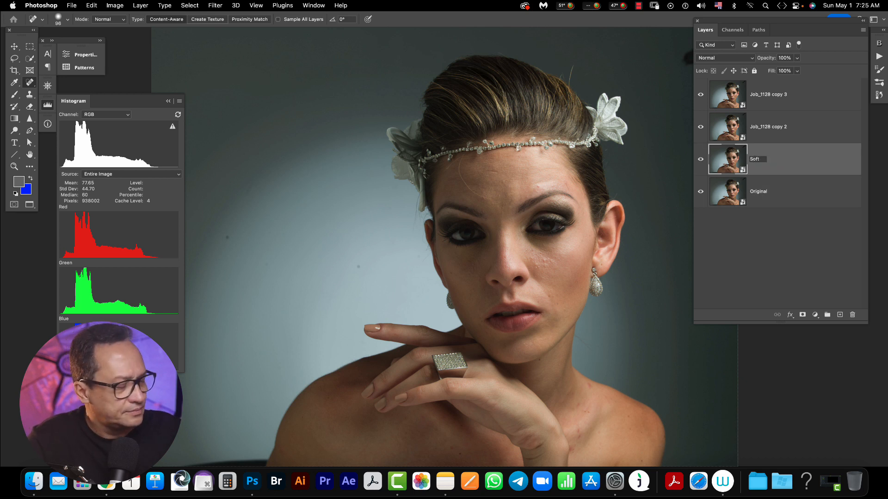
{"action": "key", "text": "Return"}
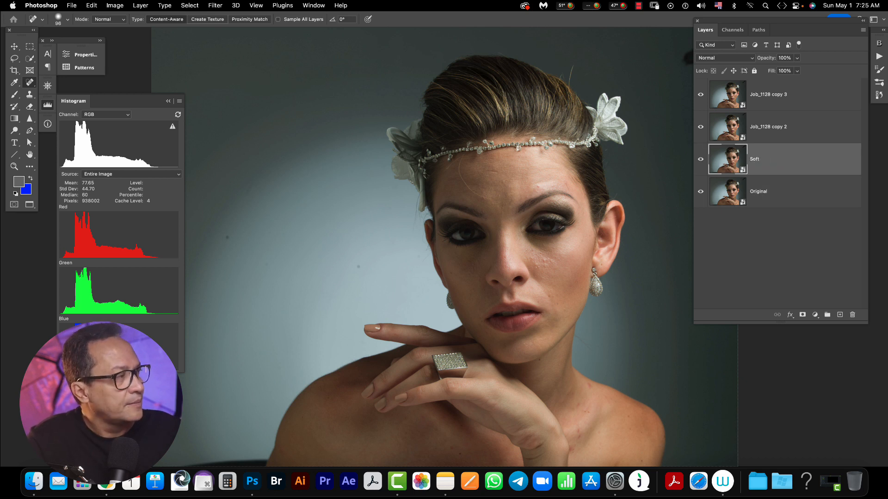
Rename the Job_1128 copy 2 layer to Base and the Job_1128 copy 3 layer to Textura.
{"action": "left_click", "coordinate": [772, 128]}
{"action": "double_click", "coordinate": [772, 128]}
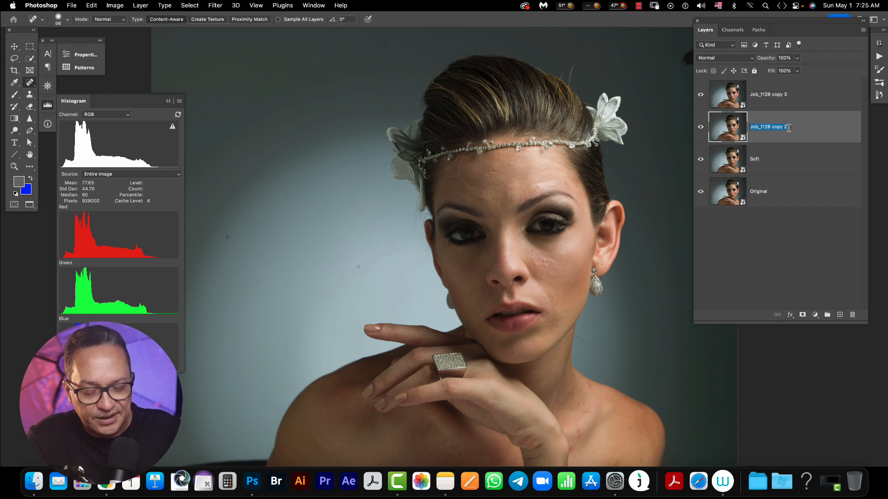
{"action": "type", "text": "Base"}
{"action": "key", "text": "Return"}
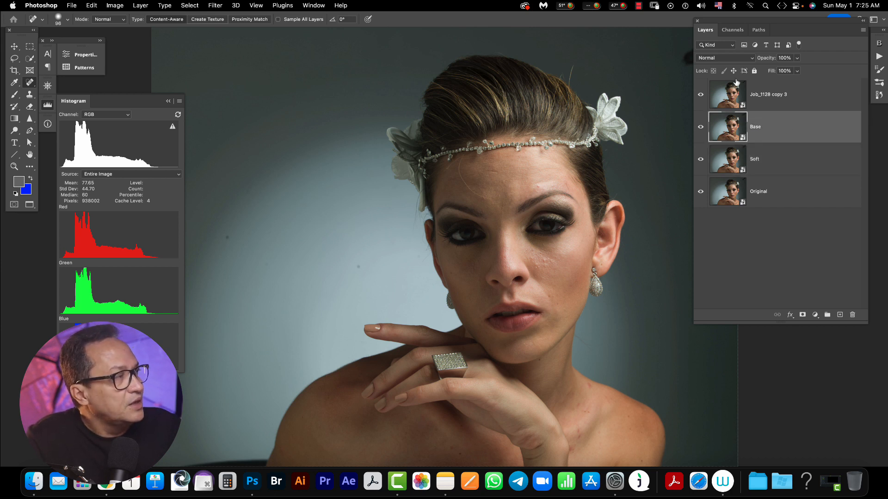
{"action": "double_click", "coordinate": [770, 94]}
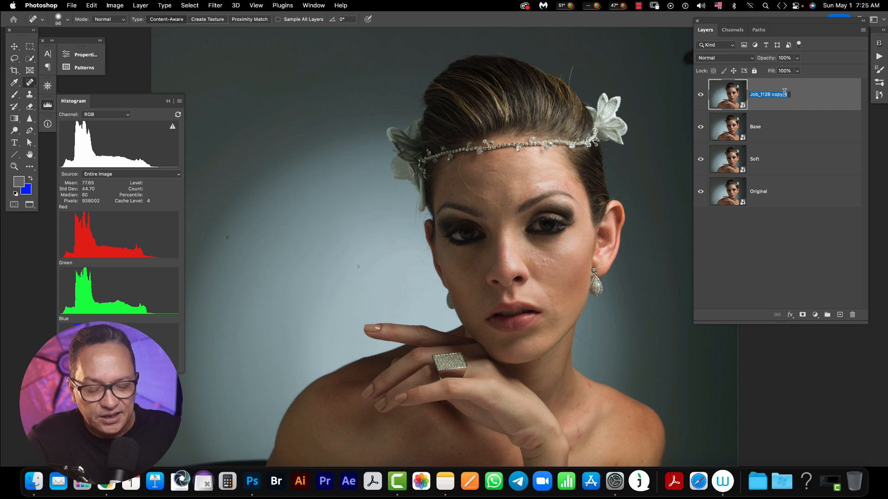
{"action": "type", "text": "Text"}
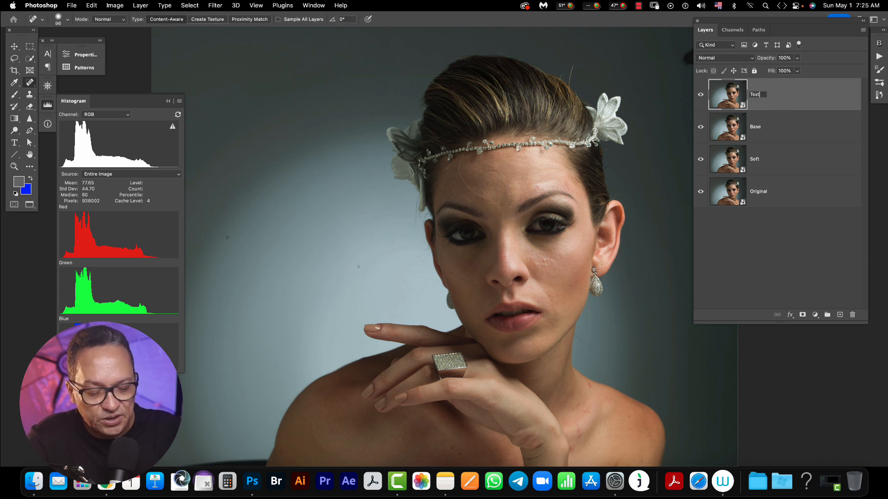
{"action": "type", "text": "ura"}
{"action": "key", "text": "Return"}
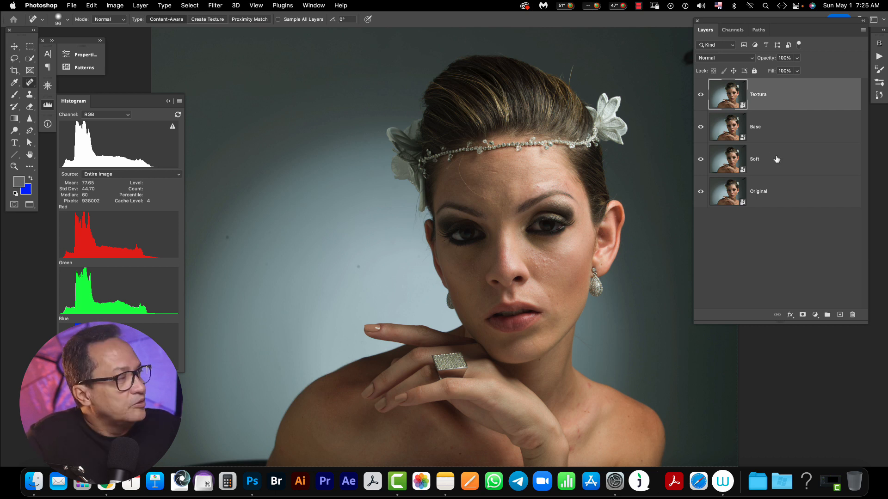
Edit the Soft smart object in Camera Raw, setting Texture to -100 and Clarity to -100.
{"action": "left_click", "coordinate": [725, 162]}
{"action": "double_click", "coordinate": [722, 159]}
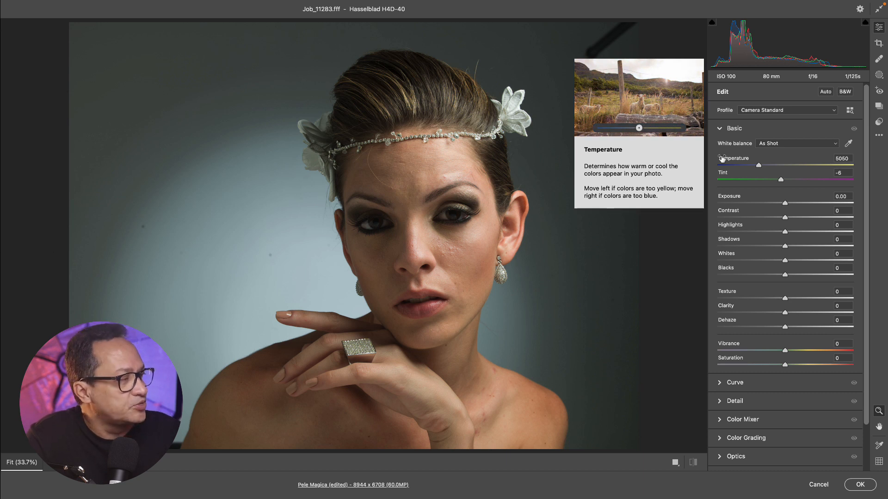
{"action": "left_click", "coordinate": [788, 302]}
{"action": "left_click_drag", "start_coordinate": [776, 302], "coordinate": [710, 302]}
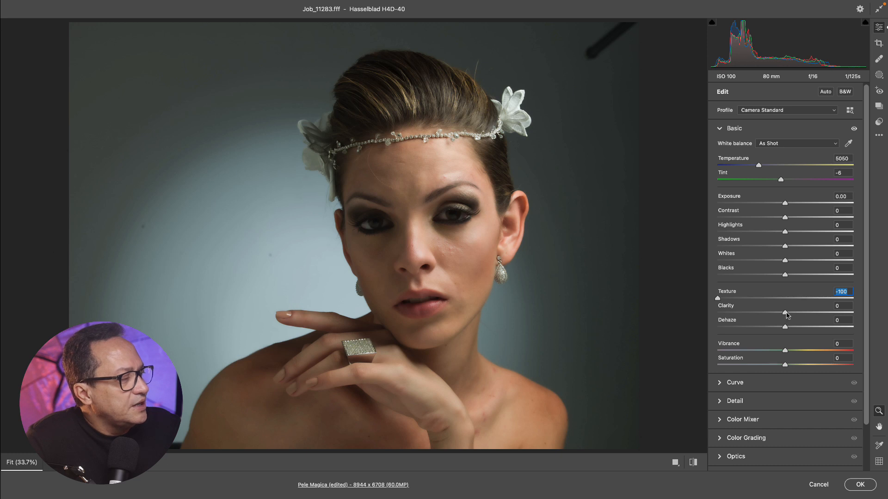
{"action": "left_click_drag", "start_coordinate": [787, 314], "coordinate": [710, 313]}
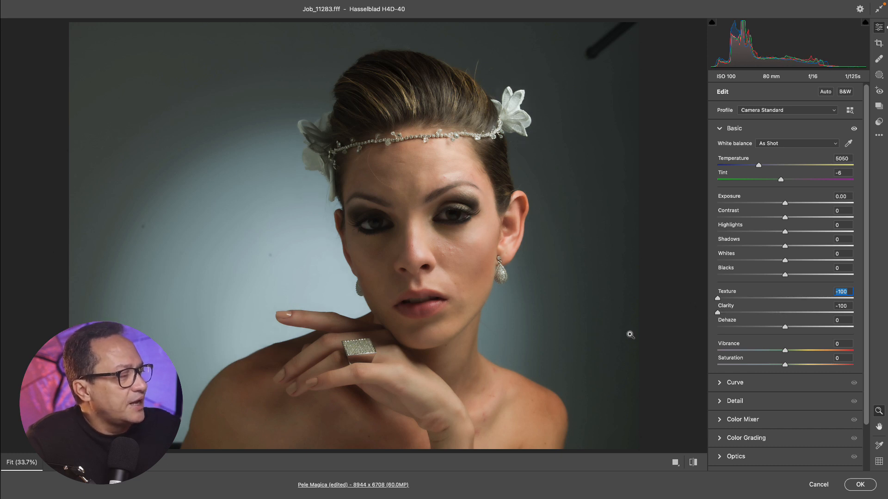
{"action": "left_click", "coordinate": [858, 486]}
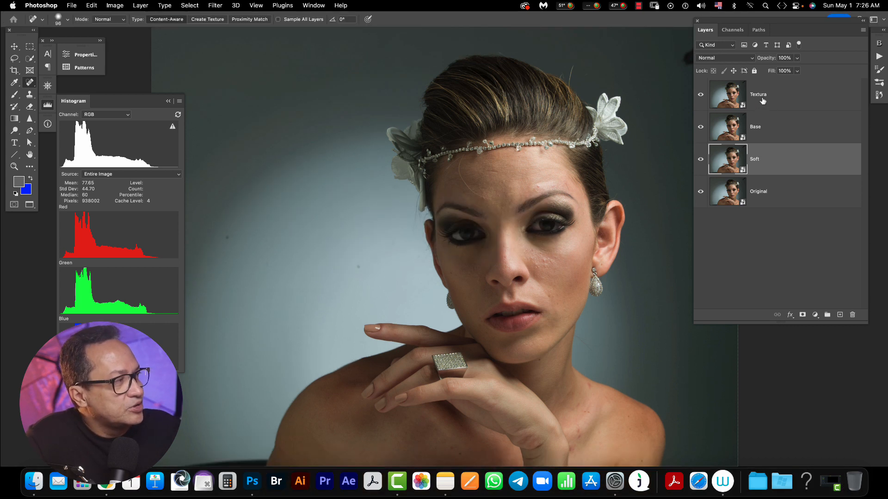
Invert the Textura layer and set its blend mode to Vivid Light.
{"action": "left_click", "coordinate": [765, 98]}
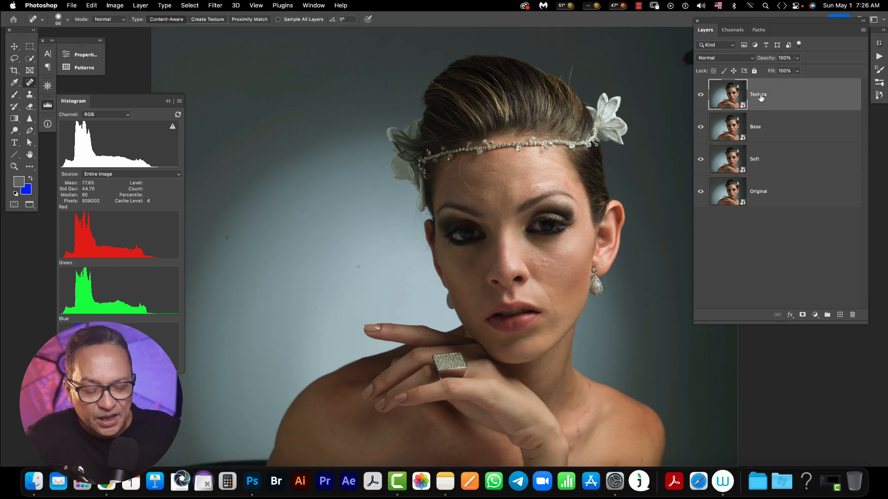
{"action": "key", "text": "super+i"}
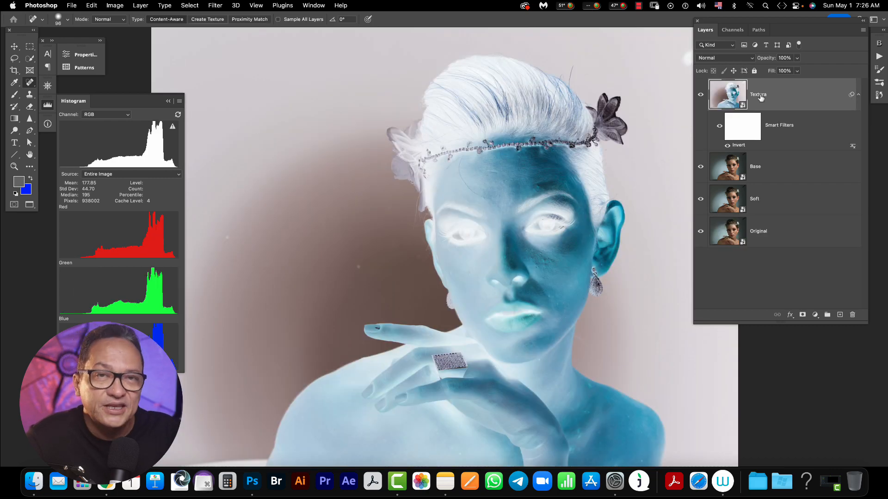
{"action": "left_click", "coordinate": [735, 58]}
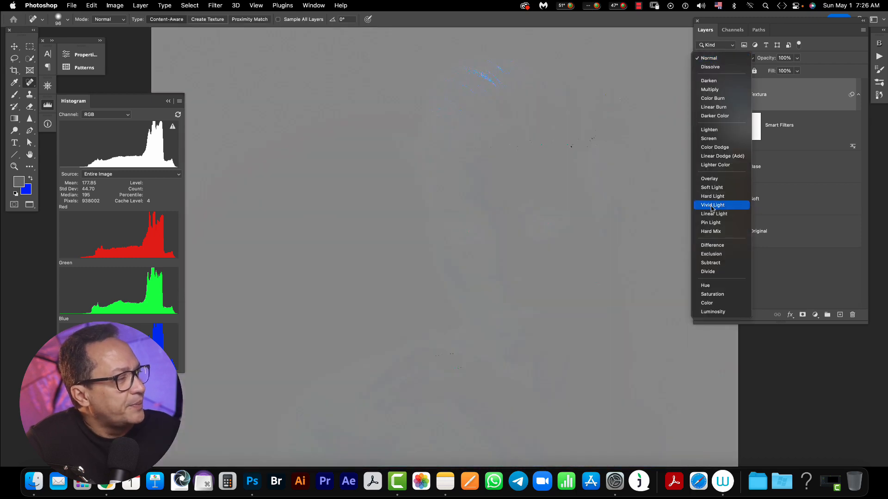
{"action": "left_click", "coordinate": [713, 207]}
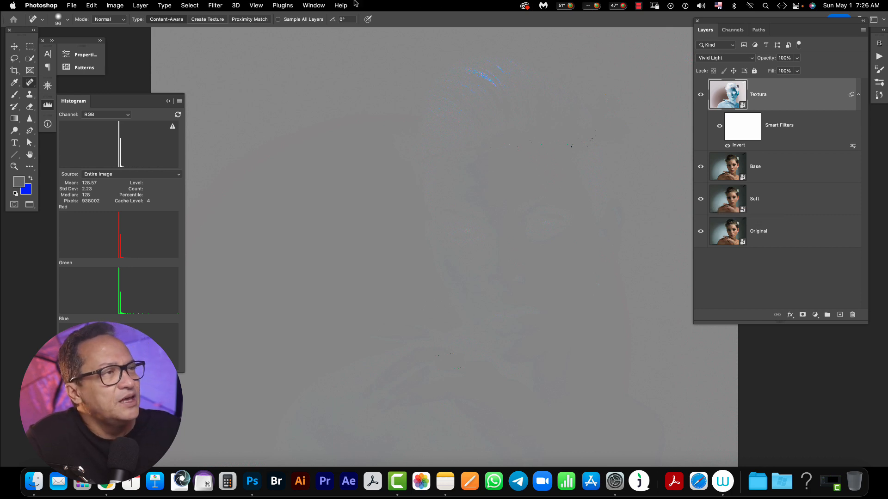
Apply a Gaussian Blur smart filter with a 12.0 pixel radius to the Textura layer.
{"action": "left_click", "coordinate": [215, 5]}
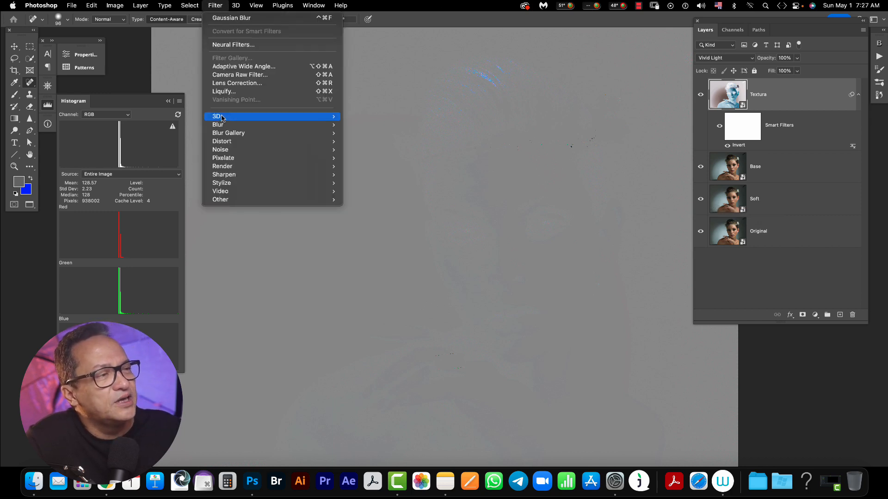
{"action": "mouse_move", "coordinate": [222, 125]}
{"action": "left_click", "coordinate": [375, 158]}
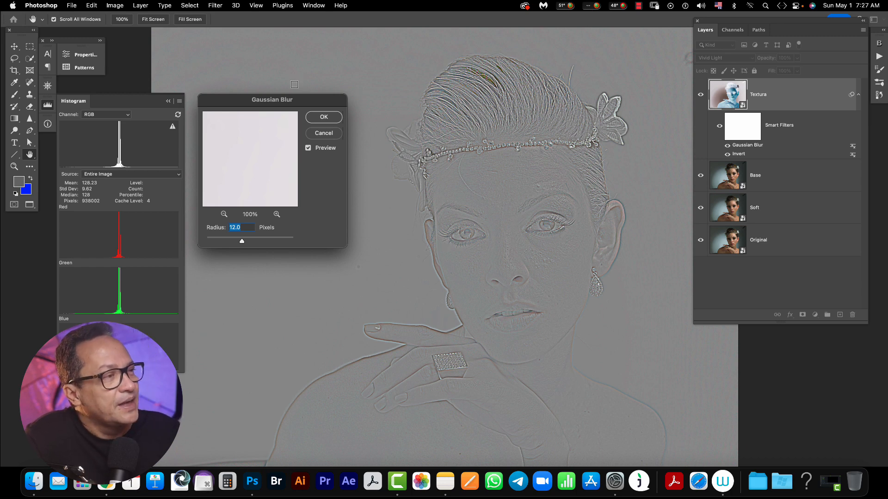
{"action": "left_click", "coordinate": [322, 118]}
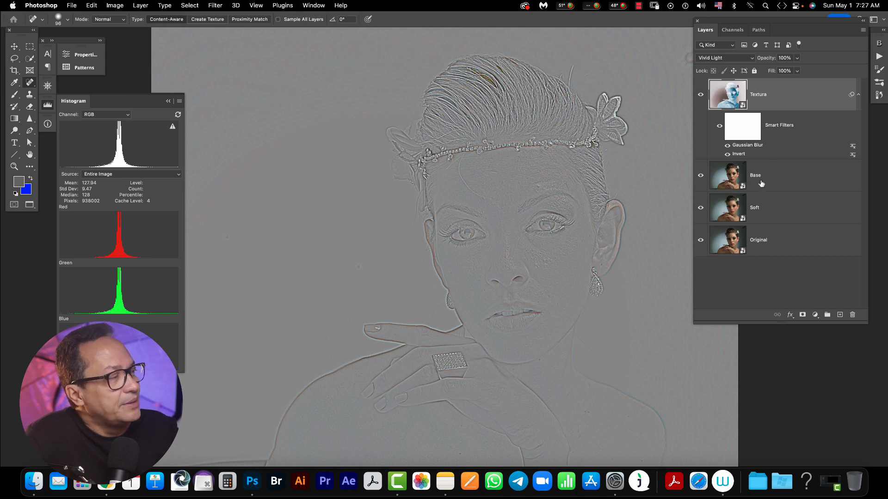
Convert the Textura and Base layers together into a single smart object.
{"action": "left_click", "coordinate": [785, 179]}
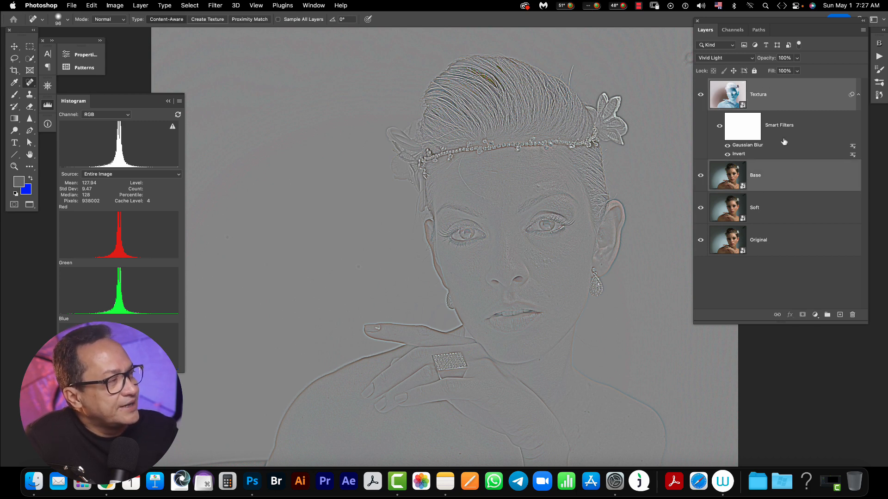
{"action": "right_click", "coordinate": [784, 182]}
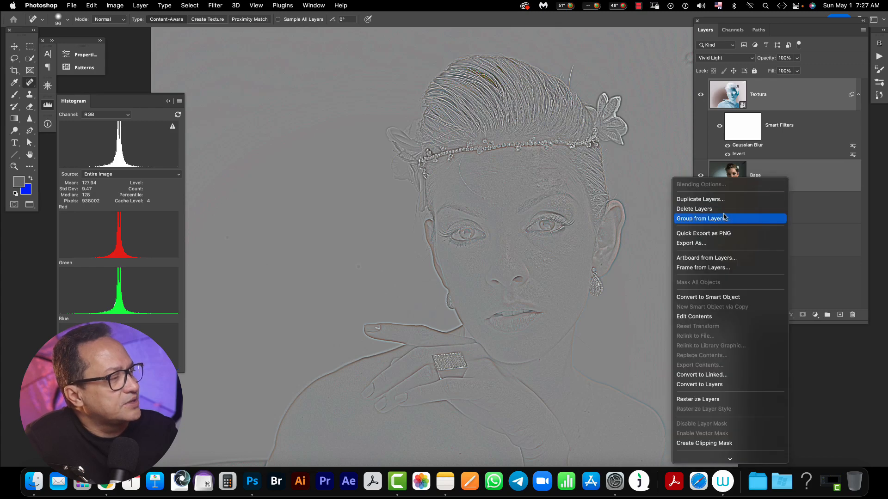
{"action": "left_click", "coordinate": [724, 299]}
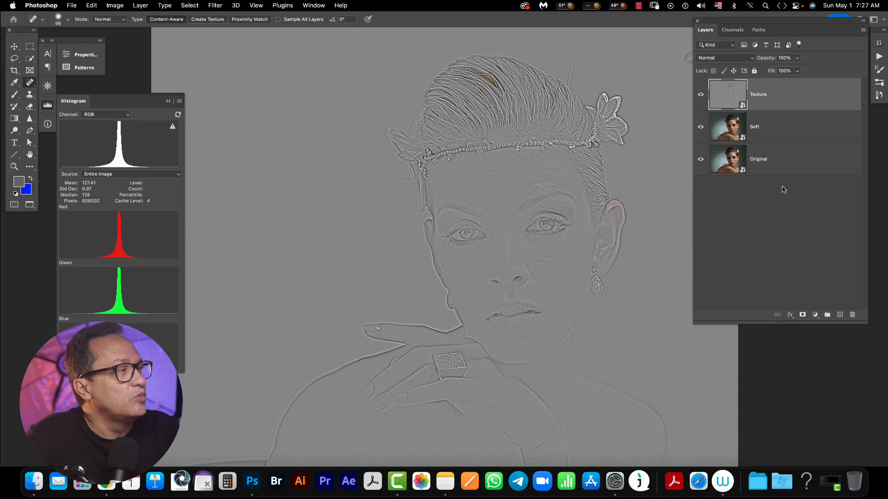
Desaturate the Textura smart object with Hue/Saturation at Saturation -100 and set its blend mode to Overlay.
{"action": "key", "text": "super+u"}
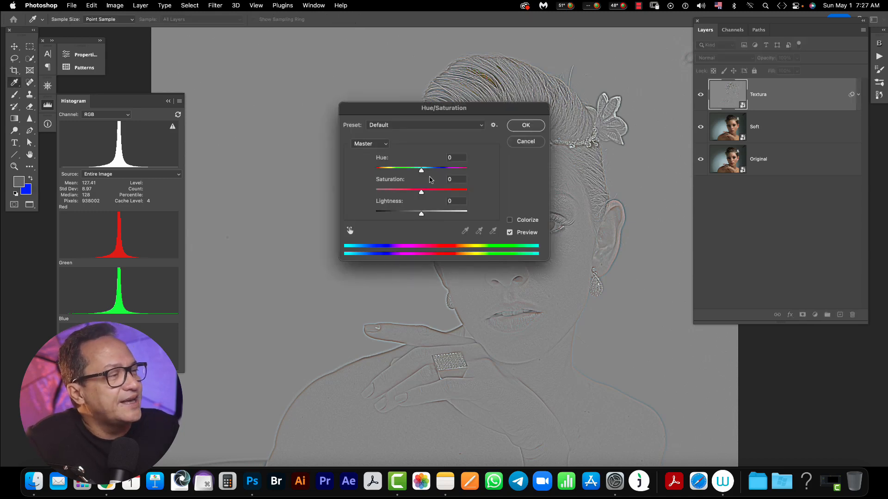
{"action": "left_click_drag", "start_coordinate": [420, 192], "coordinate": [375, 192]}
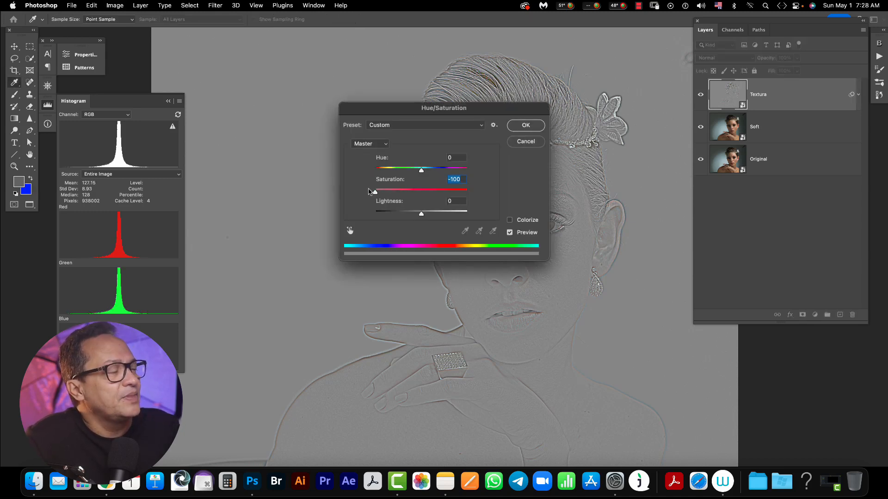
{"action": "left_click", "coordinate": [526, 125]}
{"action": "key", "text": "j"}
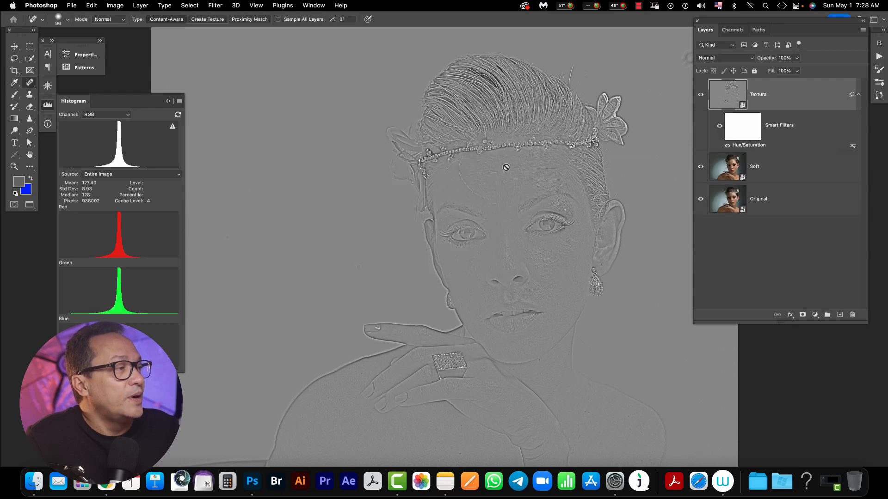
{"action": "left_click", "coordinate": [743, 58]}
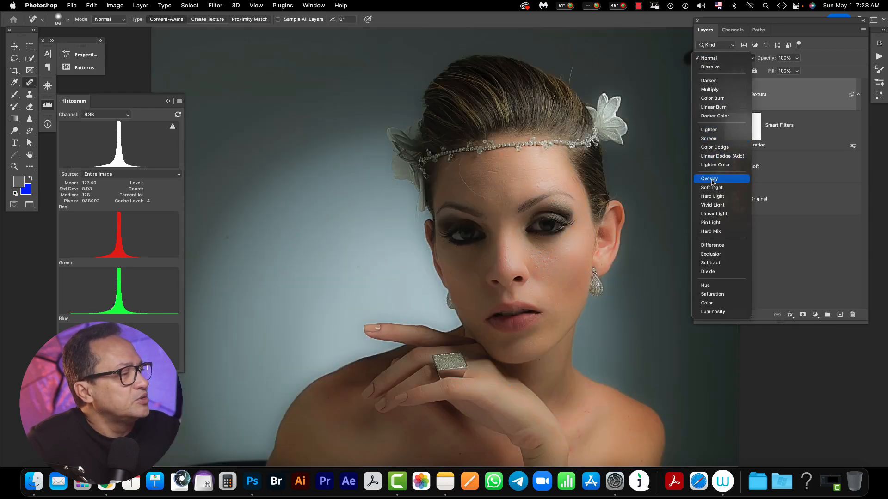
{"action": "left_click", "coordinate": [715, 180]}
Group the Textura and Soft layers and add a black layer mask to the group.
{"action": "left_click", "coordinate": [774, 170], "text": "shift"}
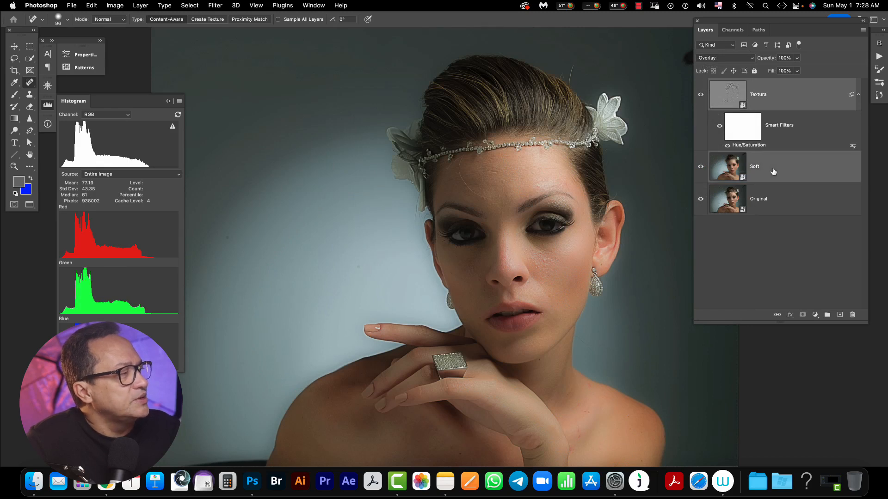
{"action": "left_click", "coordinate": [827, 315]}
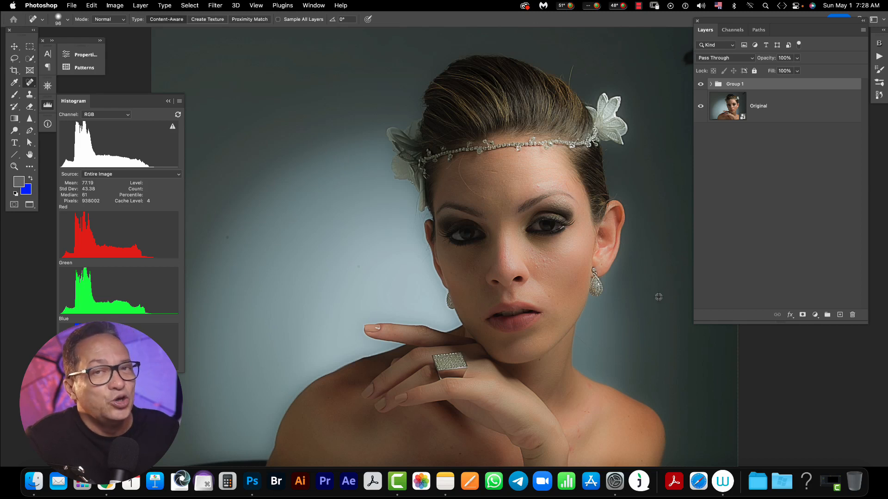
{"action": "left_click", "coordinate": [803, 315], "text": "alt"}
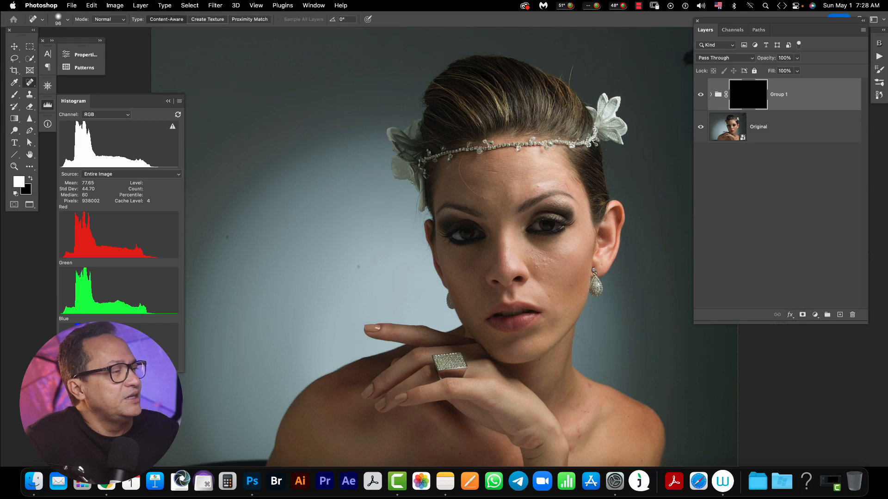
Ready the Brush tool on Group 1's mask and compare the face with the mask disabled and re-enabled.
{"action": "key", "text": "z"}
{"action": "mouse_move", "coordinate": [511, 239]}
{"action": "left_mouse_down"}
{"action": "mouse_move", "coordinate": [396, 187]}
{"action": "mouse_move", "coordinate": [468, 256]}
{"action": "left_mouse_up"}
{"action": "left_click", "coordinate": [429, 210]}
{"action": "left_click", "coordinate": [426, 208]}
{"action": "left_click_drag", "start_coordinate": [421, 154], "coordinate": [444, 168]}
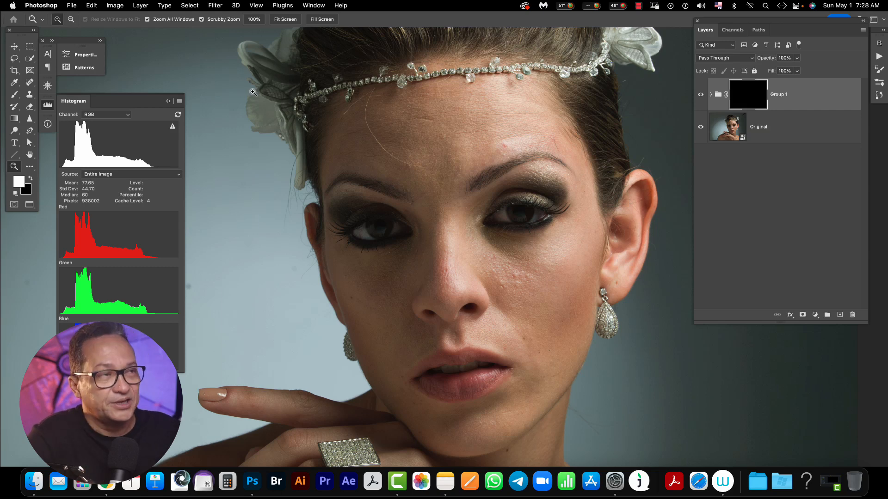
{"action": "key", "text": "b"}
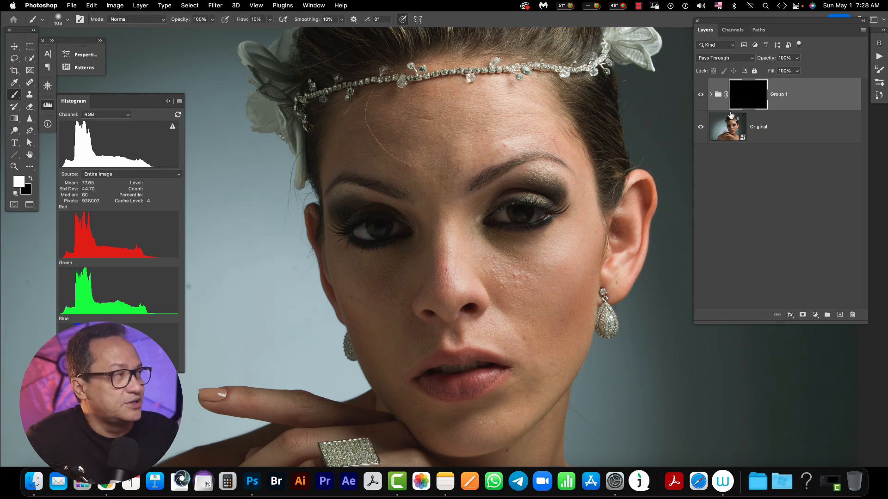
{"action": "left_click", "coordinate": [749, 96], "text": "shift"}
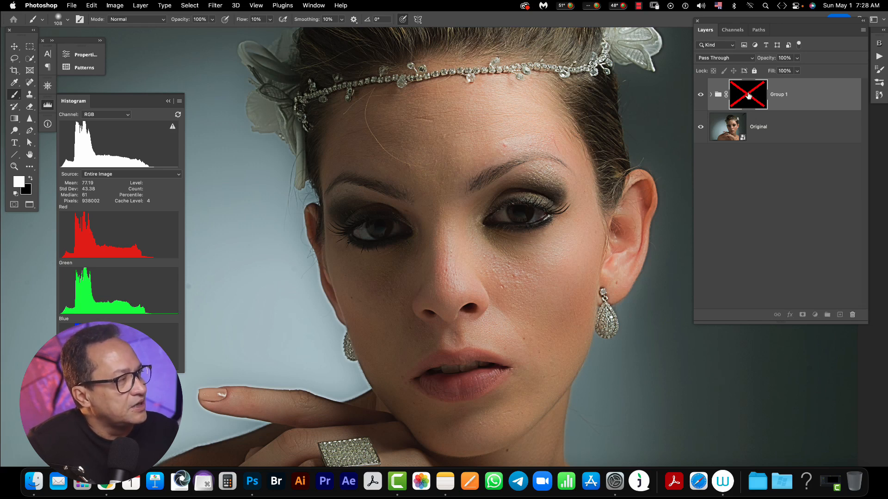
{"action": "left_click", "coordinate": [749, 96], "text": "shift"}
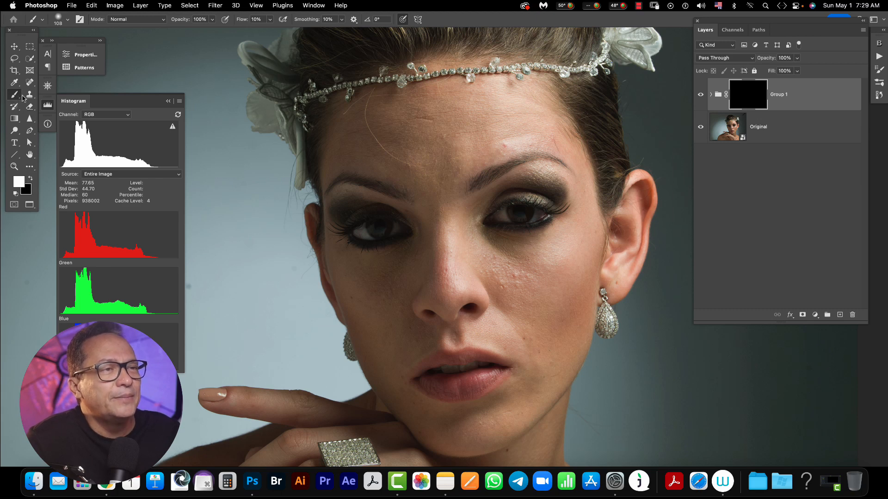
Enlarge the brush to 259 px for painting on Group 1's mask.
{"action": "left_click_drag", "start_coordinate": [411, 210], "coordinate": [426, 213]}
{"action": "scroll", "coordinate": [497, 279], "scroll_direction": "down", "scroll_amount": 2}
{"action": "scroll", "coordinate": [497, 279], "scroll_direction": "right", "scroll_amount": 3}
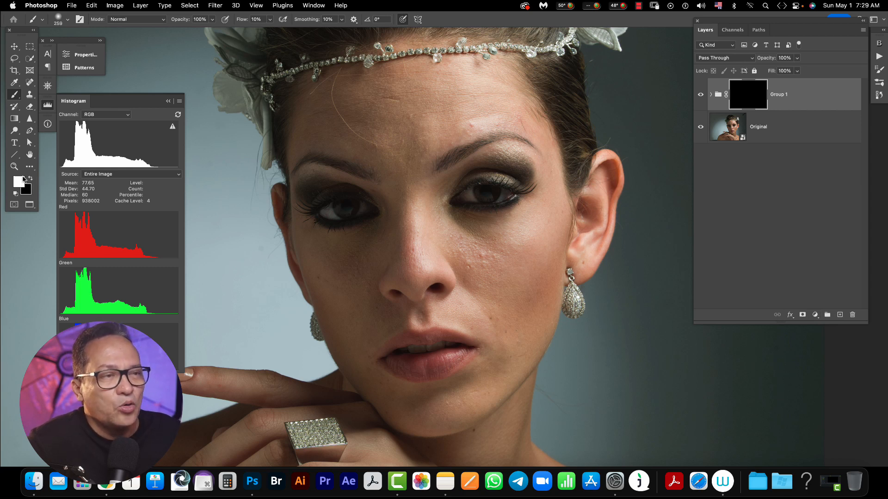
Swap the foreground and background colours back and forth between white and black.
{"action": "key", "text": "x"}
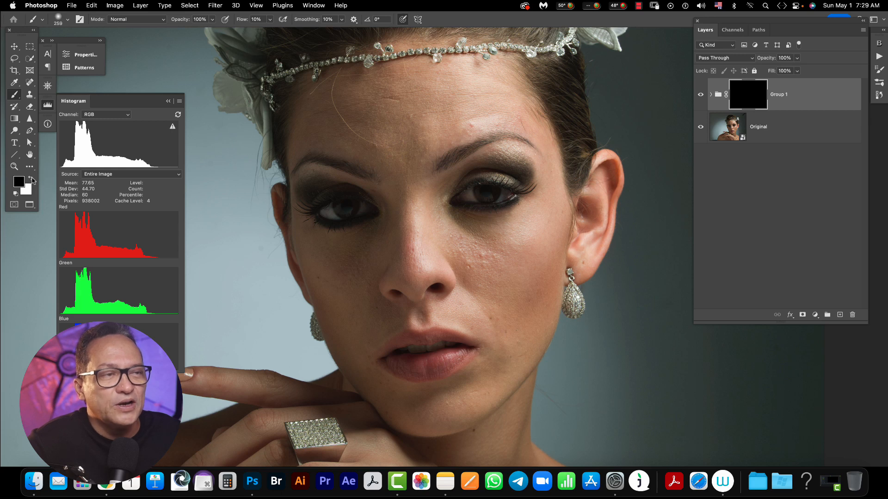
{"action": "left_click", "coordinate": [31, 179]}
{"action": "left_click", "coordinate": [31, 179]}
{"action": "key", "text": "x"}
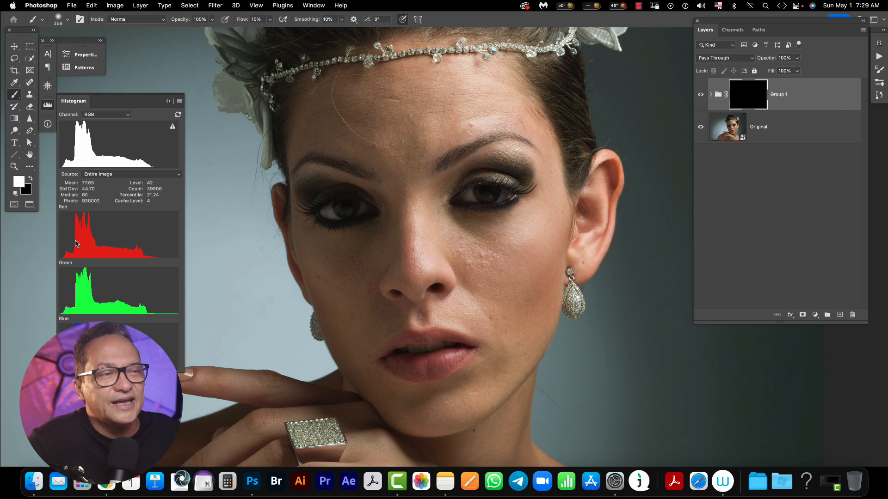
{"action": "key", "text": "x"}
{"action": "key", "text": "x"}
{"action": "key", "text": "x"}
{"action": "key", "text": "x"}
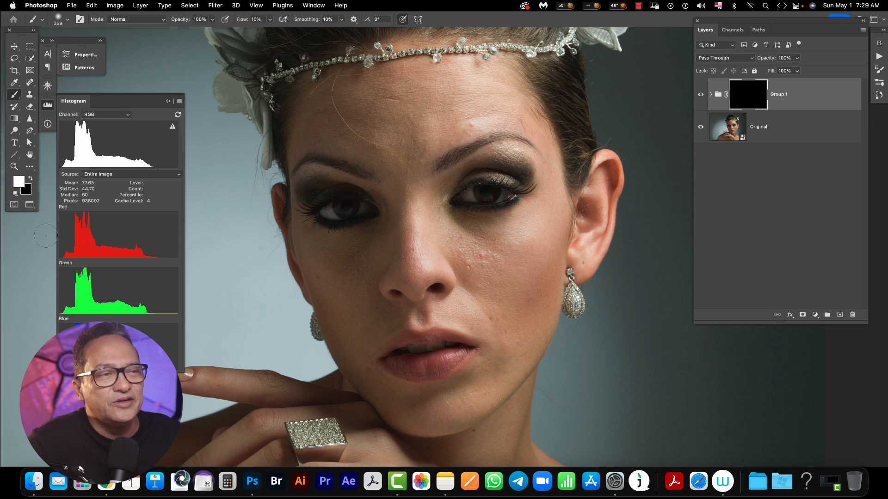
{"action": "key", "text": "x"}
{"action": "key", "text": "x"}
{"action": "key", "text": "x"}
{"action": "key", "text": "x"}
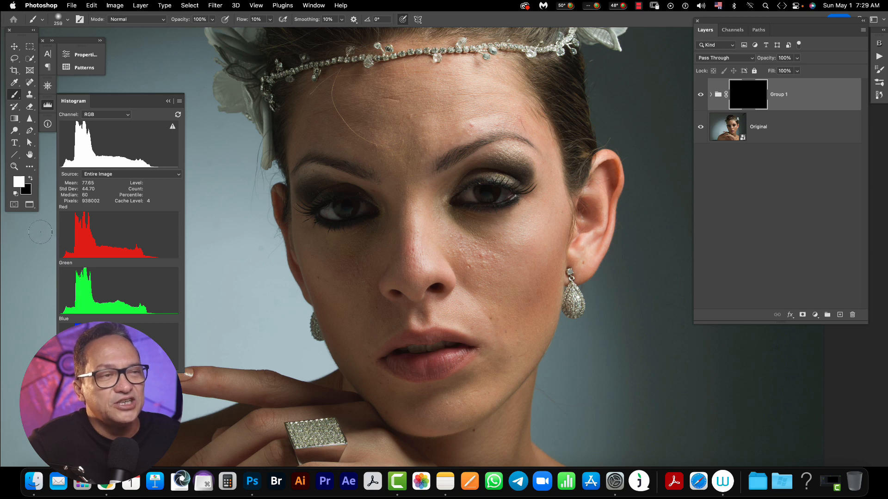
{"action": "key", "text": "x"}
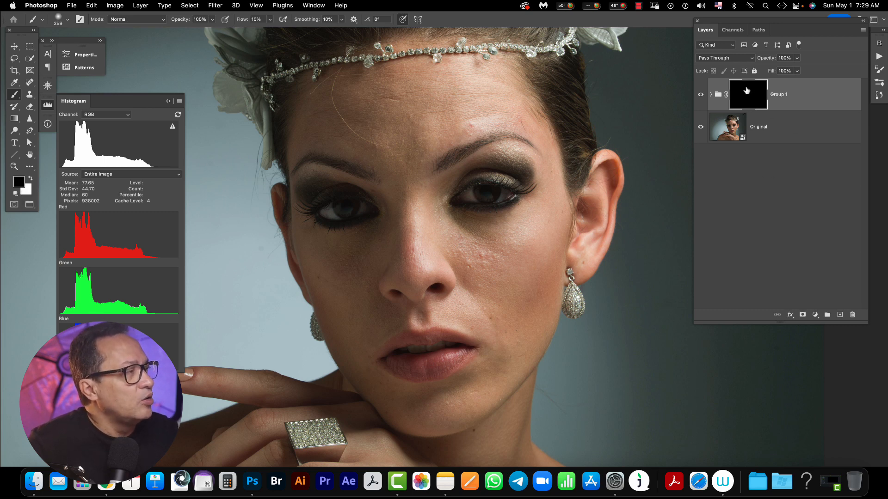
Add a black-to-white Gradient Map adjustment layer with the Classic method, plus a Curves adjustment layer slightly darkening the midtones, above Group 1.
{"action": "left_click", "coordinate": [815, 315]}
{"action": "mouse_move", "coordinate": [846, 460]}
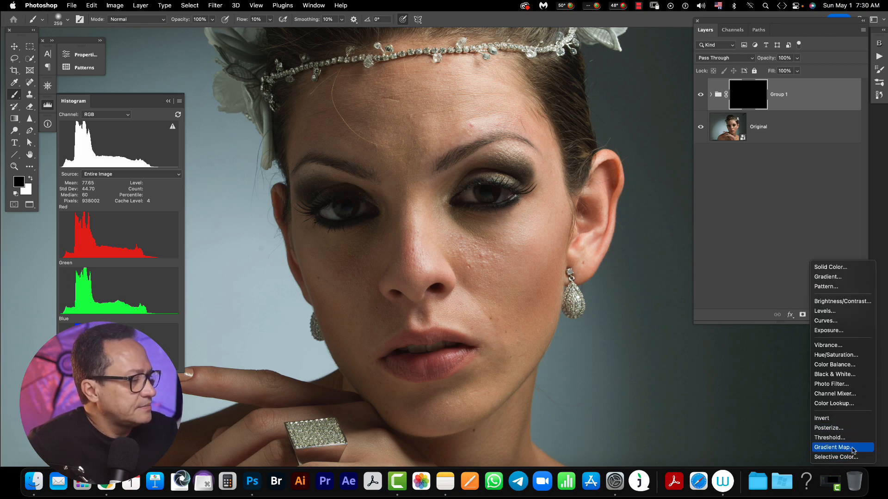
{"action": "left_click", "coordinate": [852, 448]}
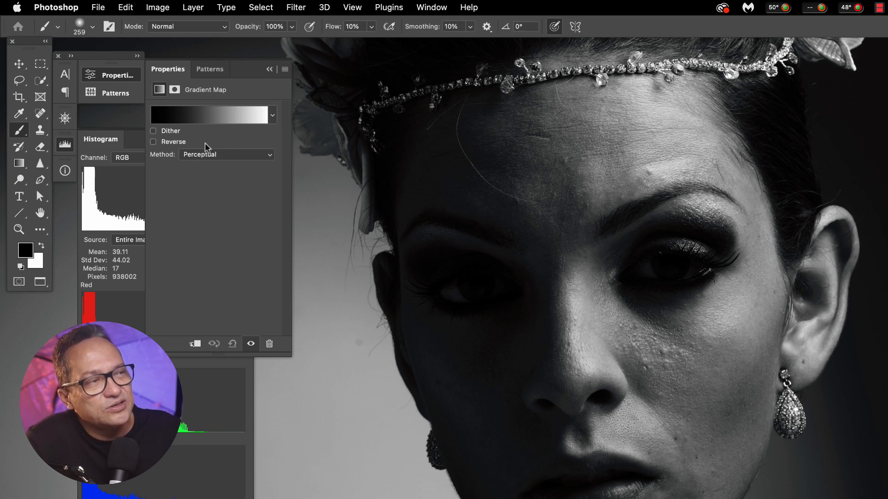
{"action": "left_click", "coordinate": [227, 157]}
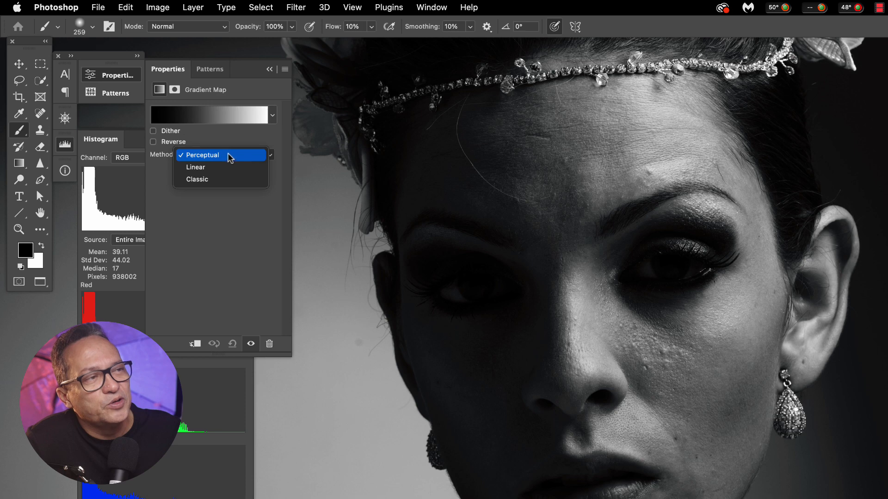
{"action": "left_click", "coordinate": [216, 179]}
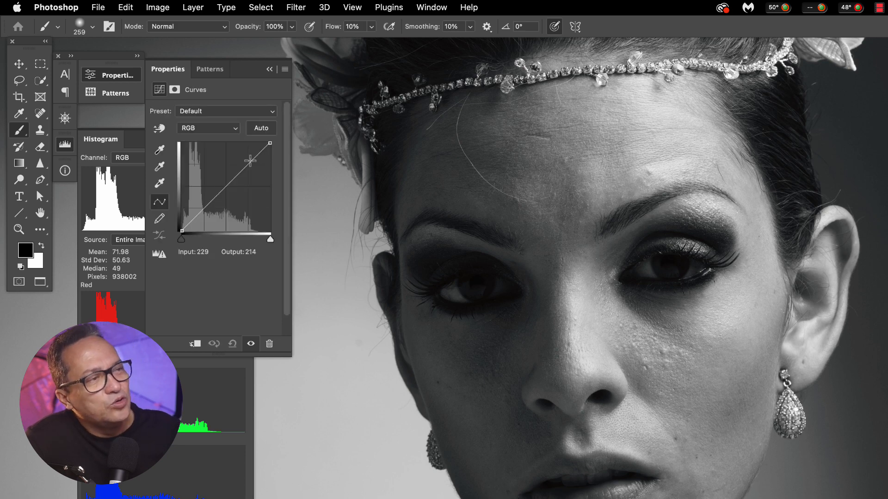
{"action": "left_click_drag", "start_coordinate": [226, 187], "coordinate": [227, 195]}
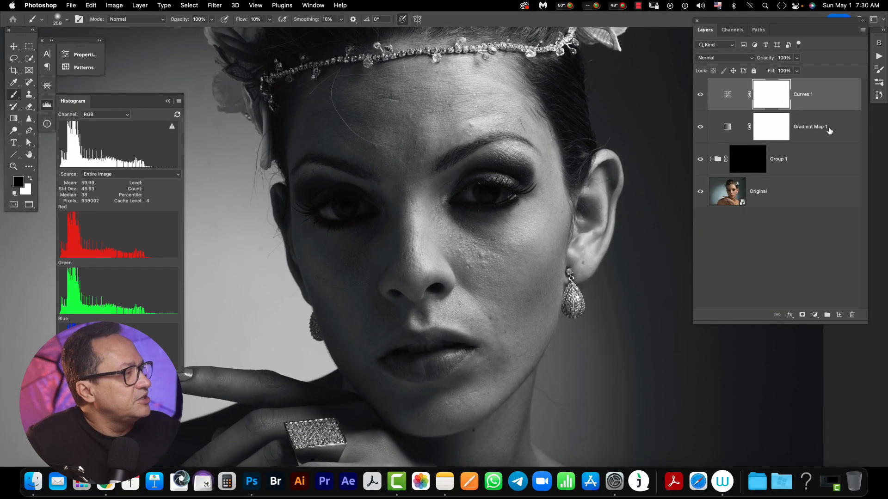
Group the Curves 1 and Gradient Map 1 layers and name the group Help Layers.
{"action": "left_click", "coordinate": [852, 132]}
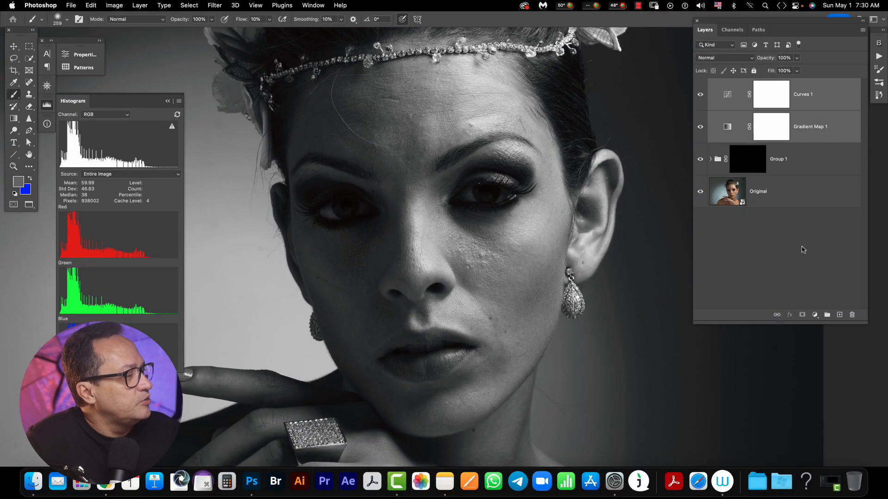
{"action": "left_click", "coordinate": [827, 314]}
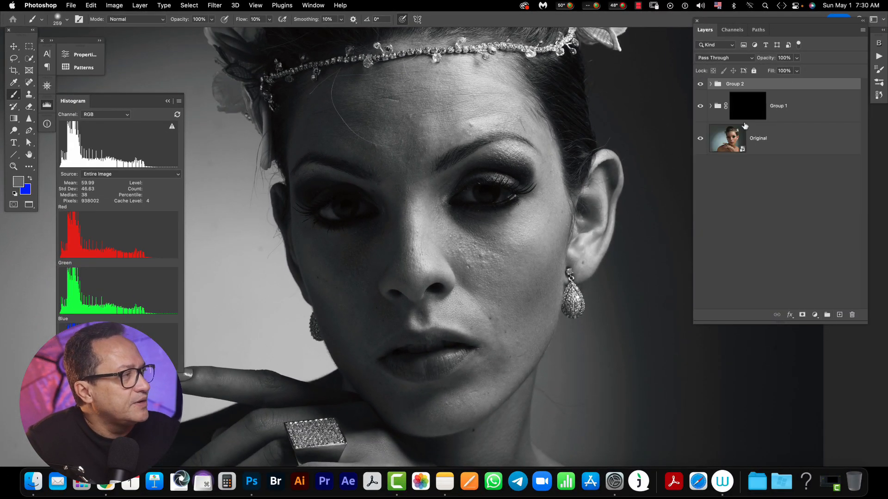
{"action": "double_click", "coordinate": [735, 84]}
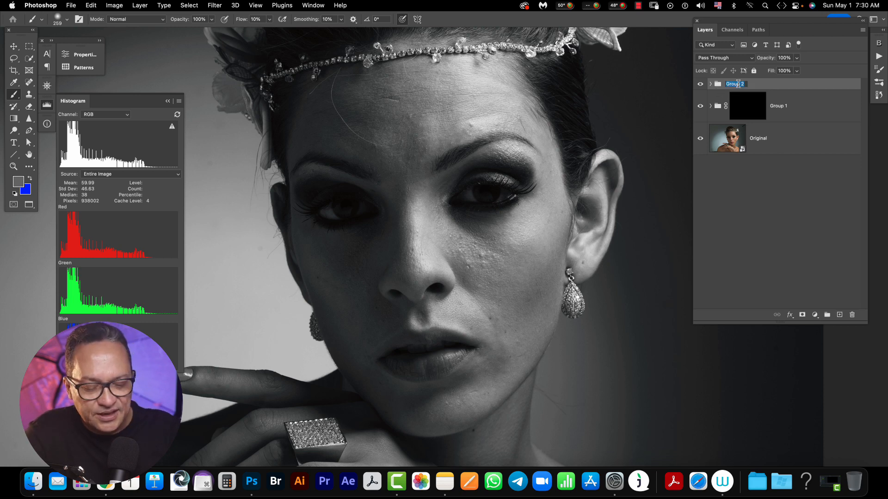
{"action": "type", "text": "Help"}
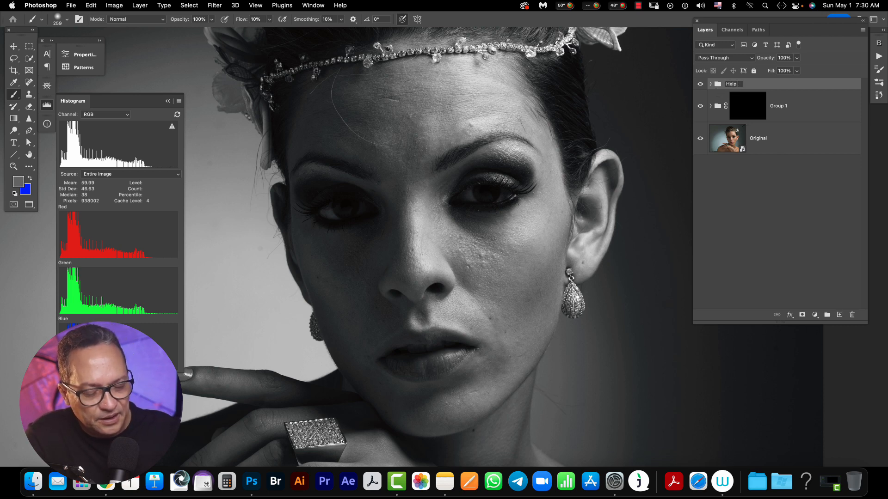
{"action": "type", "text": " Layers"}
{"action": "key", "text": "Return"}
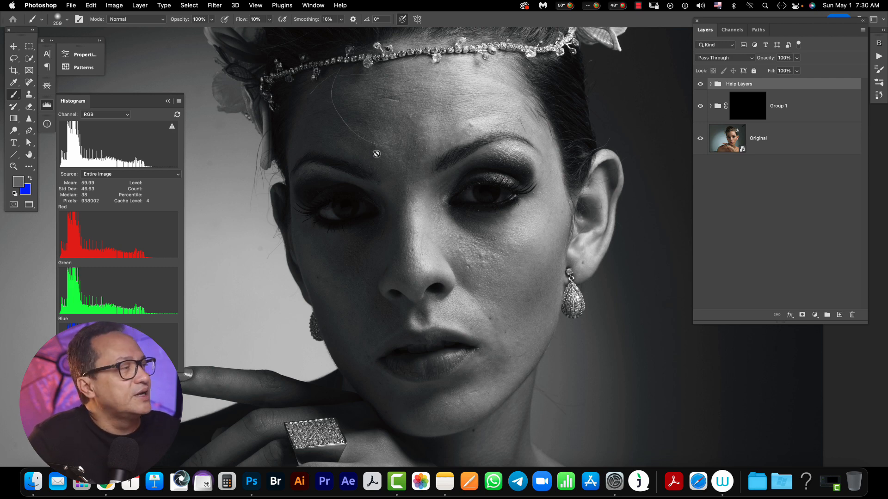
Paint white on Group 1's mask over the blemished cheek, the area beside the mouth and the side of the nose.
{"action": "left_click", "coordinate": [743, 113]}
{"action": "key", "text": "d"}
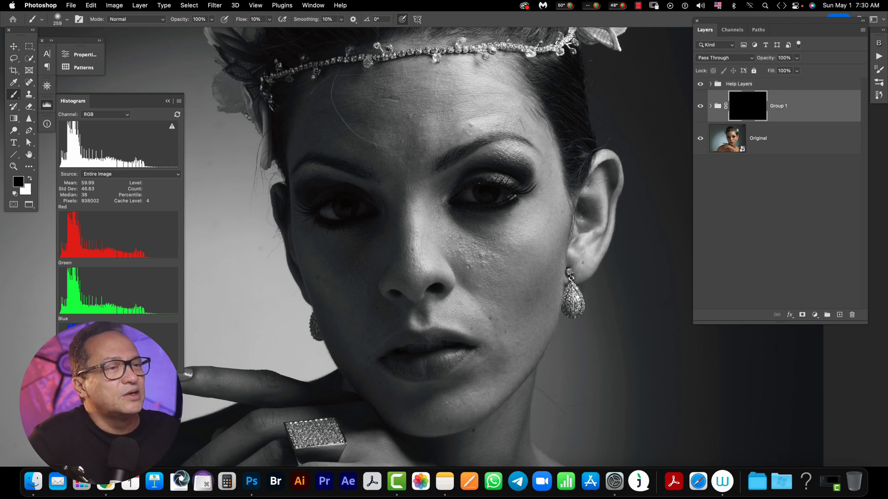
{"action": "left_click", "coordinate": [30, 178]}
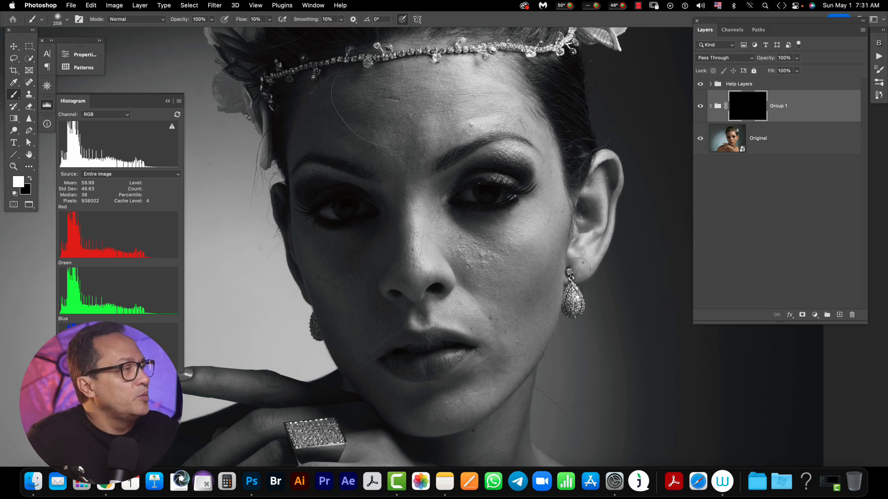
{"action": "mouse_move", "coordinate": [492, 240]}
{"action": "left_mouse_down"}
{"action": "mouse_move", "coordinate": [475, 233]}
{"action": "mouse_move", "coordinate": [485, 236]}
{"action": "left_mouse_up"}
{"action": "left_click_drag", "start_coordinate": [470, 274], "coordinate": [469, 287]}
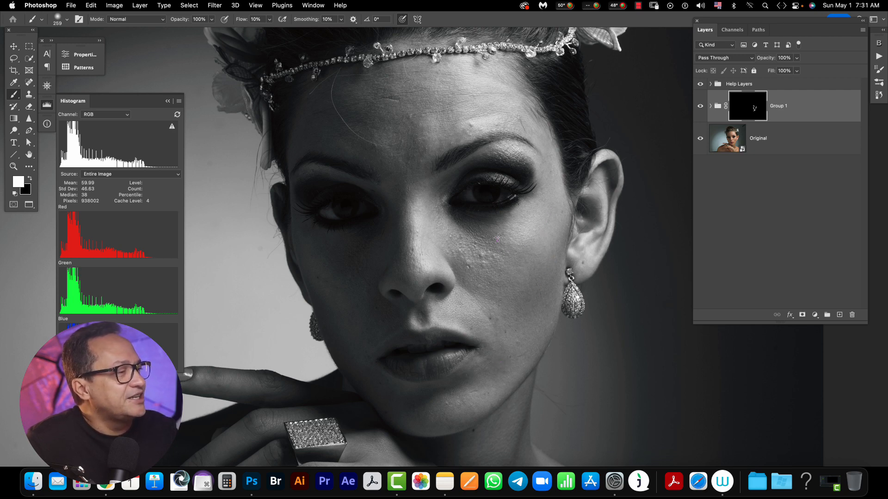
{"action": "left_click_drag", "start_coordinate": [438, 224], "coordinate": [430, 263]}
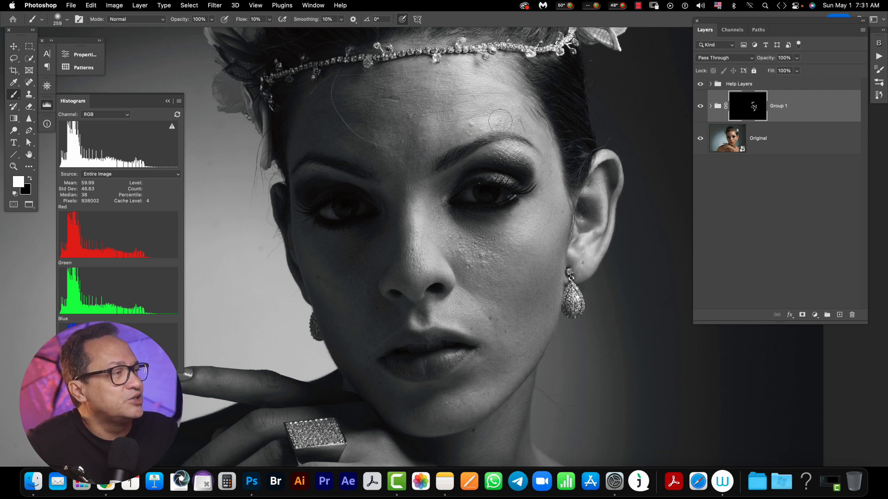
Paint white on Group 1's mask over the forehead, between the brows and under the eye, and compare with the group hidden.
{"action": "mouse_move", "coordinate": [492, 106]}
{"action": "left_mouse_down"}
{"action": "mouse_move", "coordinate": [501, 103]}
{"action": "mouse_move", "coordinate": [465, 99]}
{"action": "mouse_move", "coordinate": [507, 86]}
{"action": "left_mouse_up"}
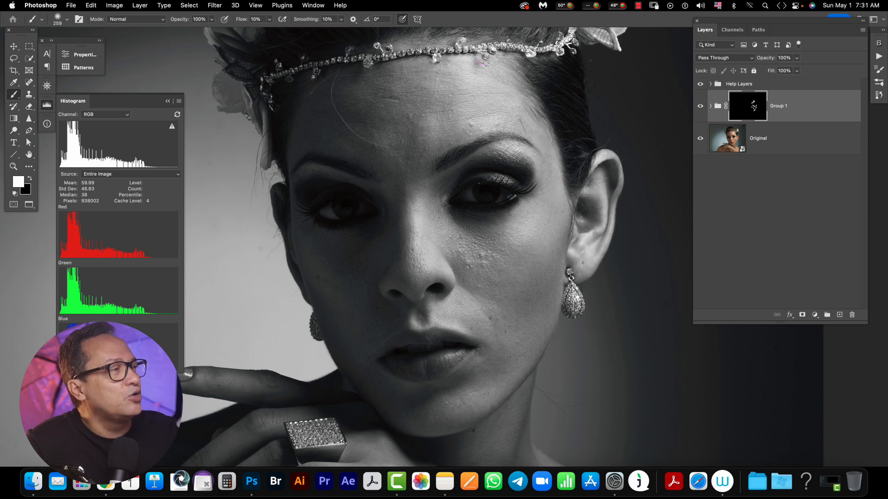
{"action": "left_click_drag", "start_coordinate": [463, 66], "coordinate": [466, 68]}
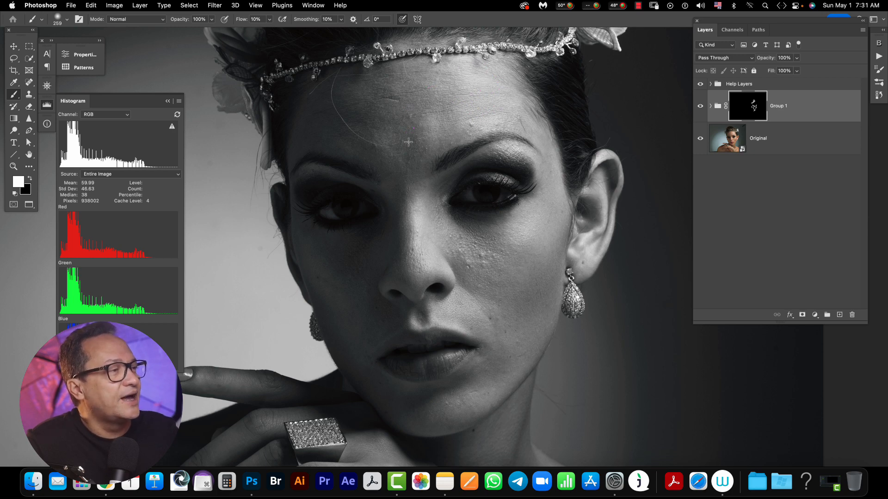
{"action": "mouse_move", "coordinate": [403, 167]}
{"action": "left_mouse_down"}
{"action": "mouse_move", "coordinate": [400, 122]}
{"action": "mouse_move", "coordinate": [370, 142]}
{"action": "mouse_move", "coordinate": [367, 119]}
{"action": "mouse_move", "coordinate": [360, 151]}
{"action": "mouse_move", "coordinate": [376, 161]}
{"action": "mouse_move", "coordinate": [347, 143]}
{"action": "mouse_move", "coordinate": [319, 146]}
{"action": "mouse_move", "coordinate": [339, 139]}
{"action": "mouse_move", "coordinate": [340, 122]}
{"action": "mouse_move", "coordinate": [393, 96]}
{"action": "mouse_move", "coordinate": [376, 85]}
{"action": "mouse_move", "coordinate": [395, 73]}
{"action": "mouse_move", "coordinate": [364, 80]}
{"action": "mouse_move", "coordinate": [383, 99]}
{"action": "mouse_move", "coordinate": [369, 107]}
{"action": "mouse_move", "coordinate": [385, 116]}
{"action": "mouse_move", "coordinate": [384, 134]}
{"action": "mouse_move", "coordinate": [410, 132]}
{"action": "mouse_move", "coordinate": [407, 166]}
{"action": "mouse_move", "coordinate": [439, 126]}
{"action": "mouse_move", "coordinate": [434, 148]}
{"action": "mouse_move", "coordinate": [453, 134]}
{"action": "left_mouse_up"}
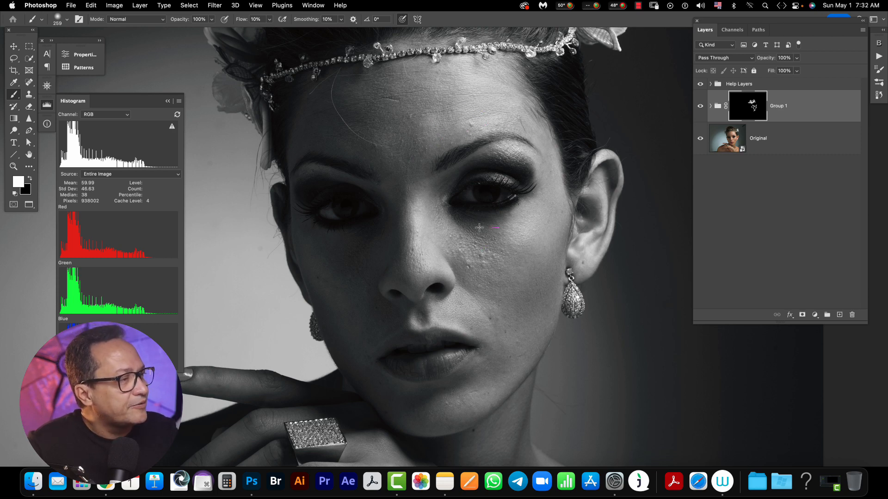
{"action": "mouse_move", "coordinate": [479, 228]}
{"action": "left_mouse_down"}
{"action": "mouse_move", "coordinate": [488, 225]}
{"action": "mouse_move", "coordinate": [480, 228]}
{"action": "left_mouse_up"}
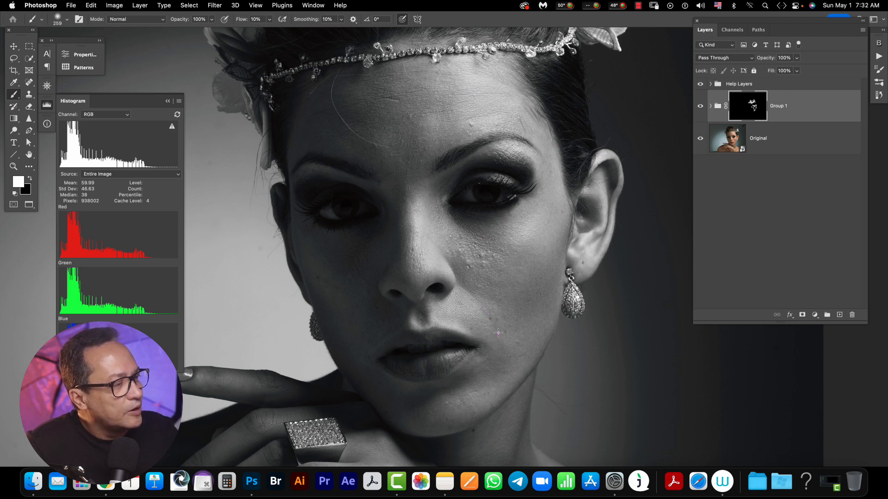
{"action": "left_click", "coordinate": [702, 106]}
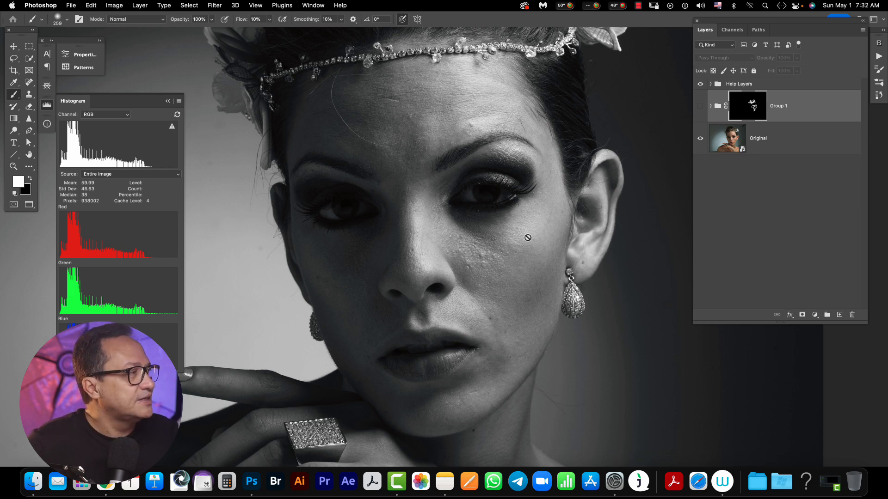
{"action": "left_click", "coordinate": [700, 106]}
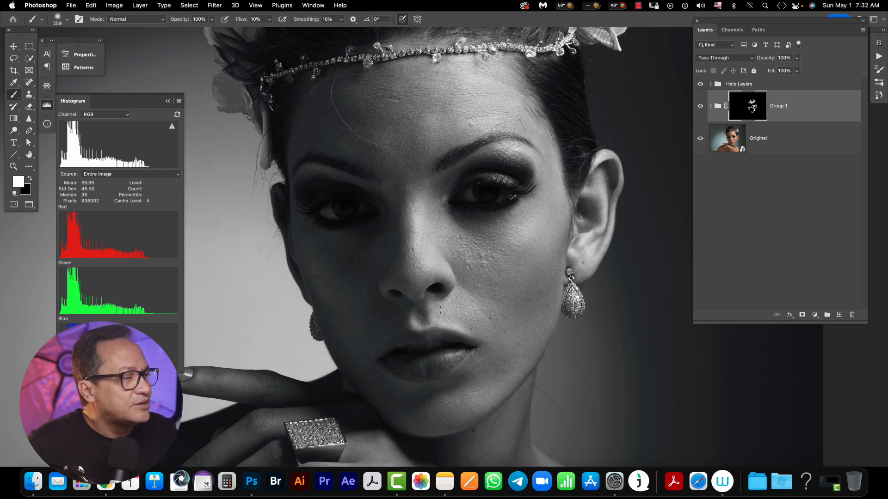
Paint white on Group 1's mask over the fingers, the back of the hand and the wrist.
{"action": "left_click_drag", "start_coordinate": [260, 390], "coordinate": [419, 228]}
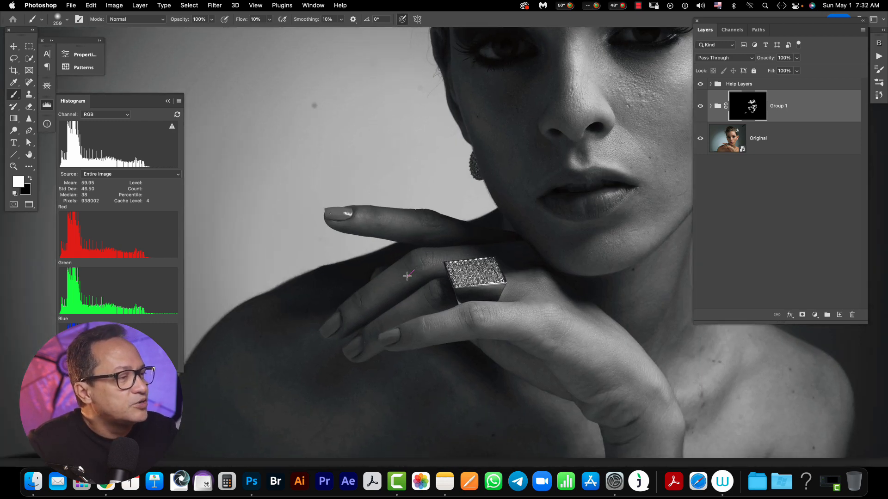
{"action": "left_click_drag", "start_coordinate": [379, 341], "coordinate": [339, 253]}
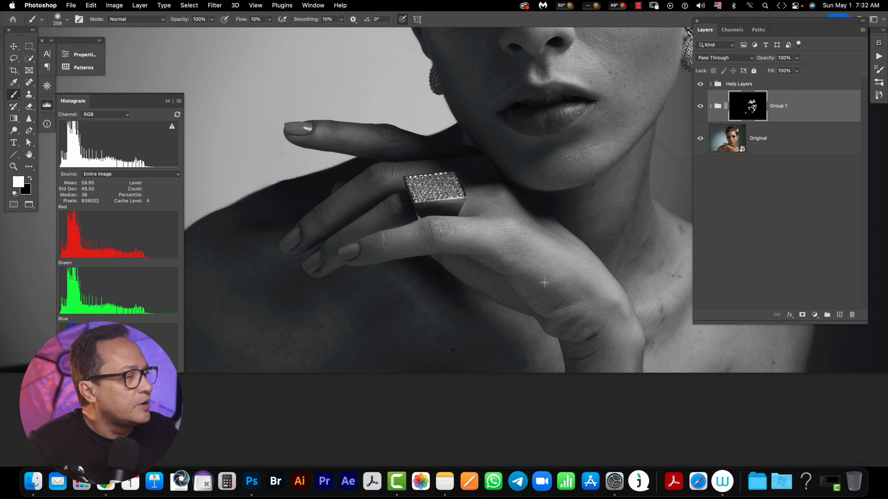
{"action": "left_click_drag", "start_coordinate": [578, 337], "coordinate": [363, 246]}
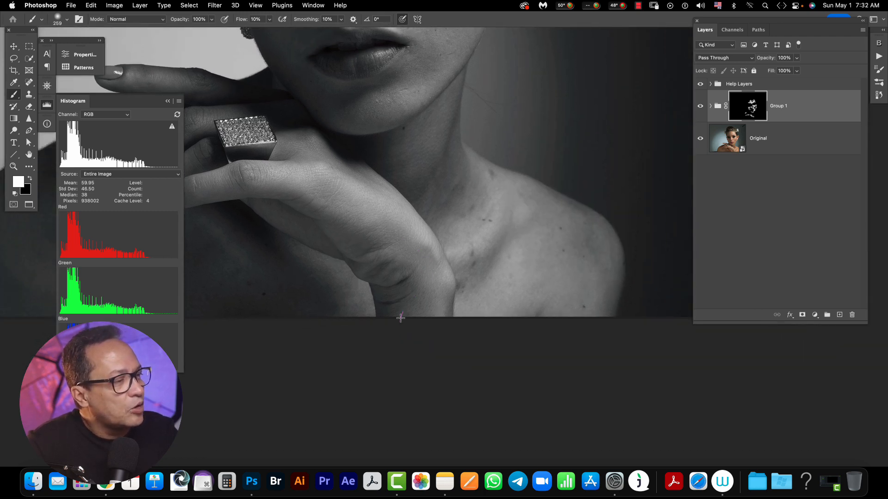
Enlarge the brush to 348 px and paint white on Group 1's mask over the upper chest and shoulder.
{"action": "left_click_drag", "start_coordinate": [544, 296], "coordinate": [537, 311]}
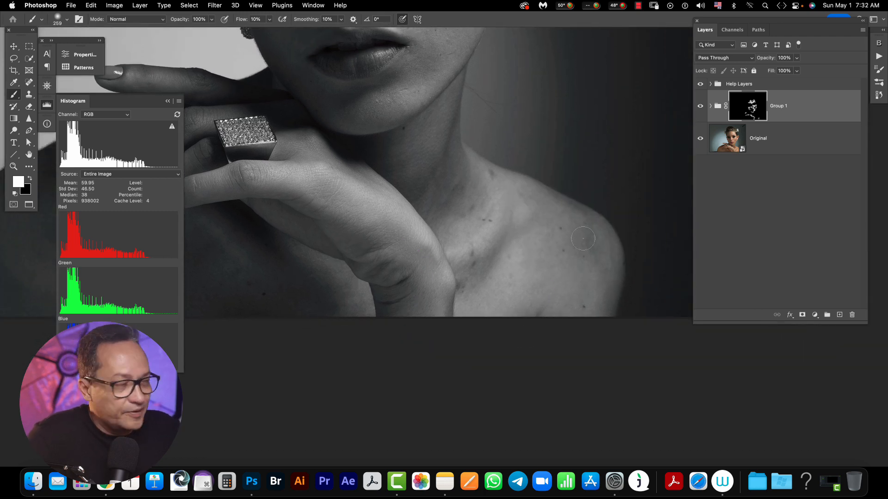
{"action": "left_click_drag", "start_coordinate": [589, 247], "coordinate": [594, 250]}
{"action": "left_click_drag", "start_coordinate": [573, 237], "coordinate": [566, 223]}
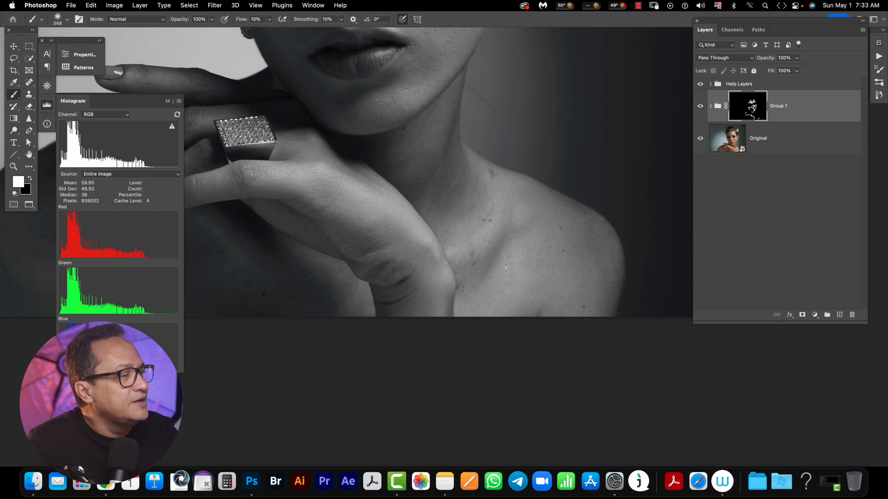
{"action": "left_click_drag", "start_coordinate": [519, 283], "coordinate": [562, 241]}
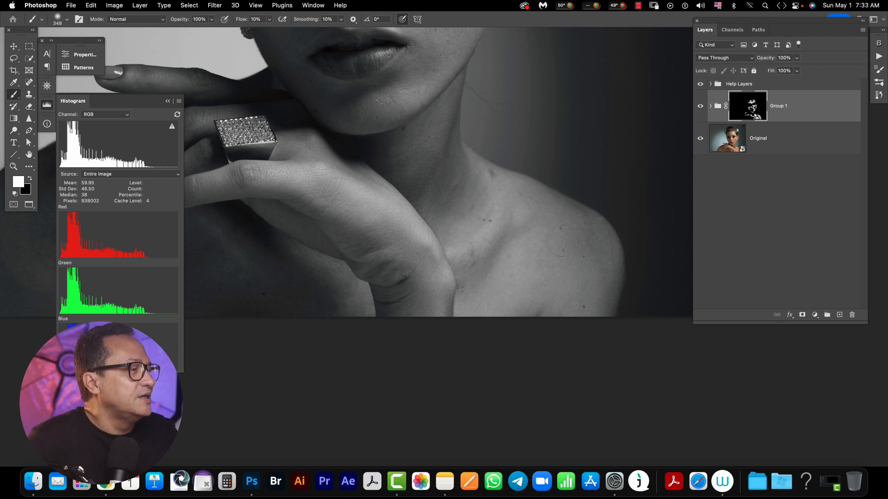
Paint white on Group 1's mask over the neck below the jaw, the cheek, the nose and the forehead.
{"action": "scroll", "coordinate": [490, 263], "scroll_direction": "up", "scroll_amount": 5}
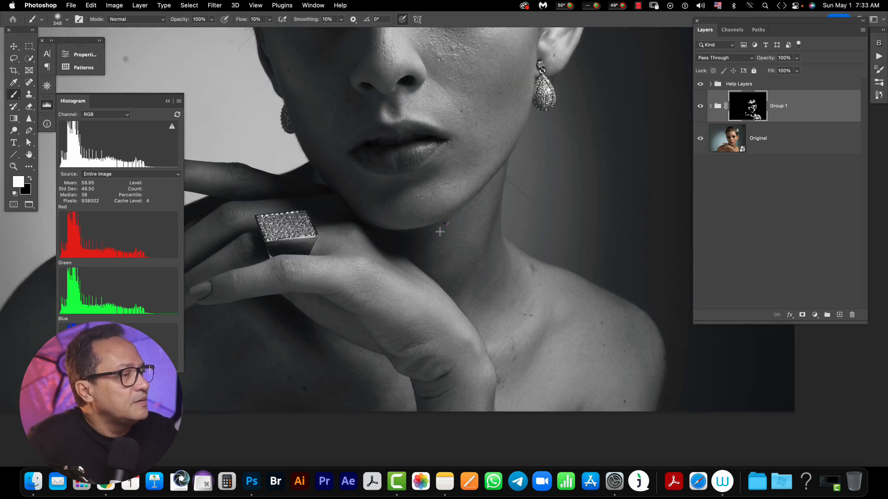
{"action": "left_click_drag", "start_coordinate": [436, 221], "coordinate": [492, 256]}
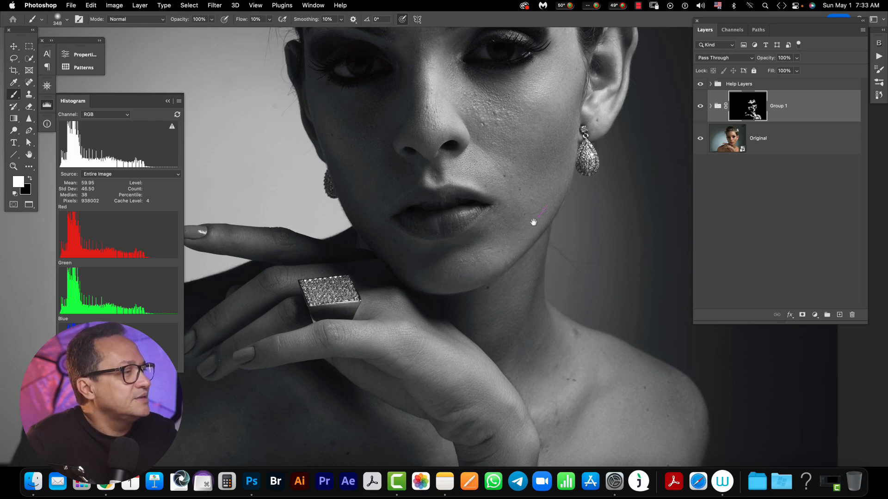
{"action": "left_click_drag", "start_coordinate": [519, 176], "coordinate": [469, 276]}
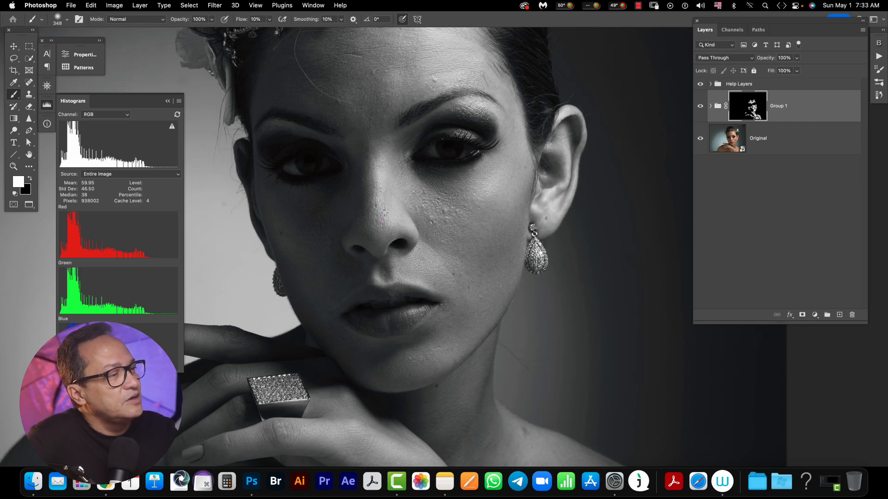
{"action": "scroll", "coordinate": [384, 213], "scroll_direction": "up", "scroll_amount": 5}
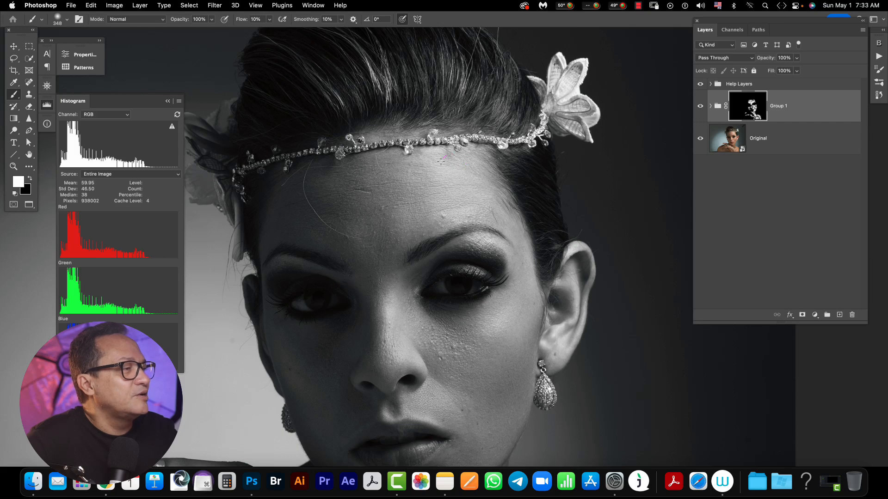
{"action": "scroll", "coordinate": [388, 186], "scroll_direction": "down", "scroll_amount": 15}
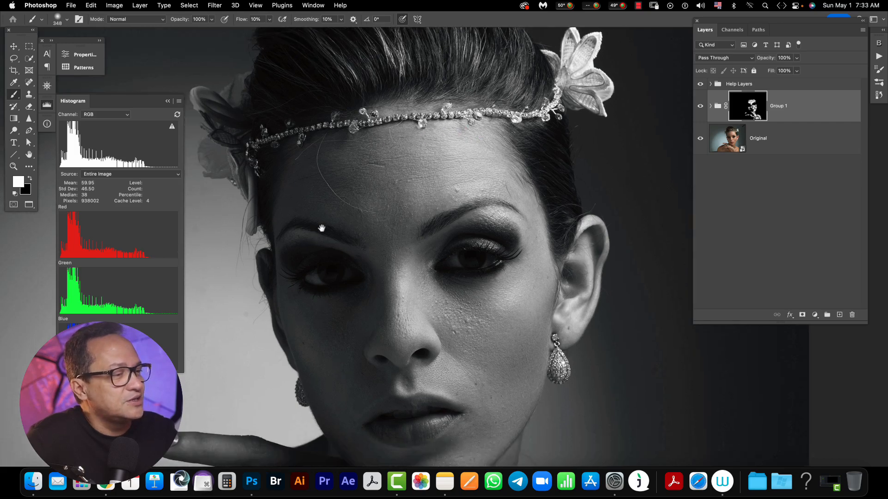
Paint white on Group 1's mask over the shadowed shoulder beneath the fingers and over the back of the hand.
{"action": "scroll", "coordinate": [393, 351], "scroll_direction": "left", "scroll_amount": 8}
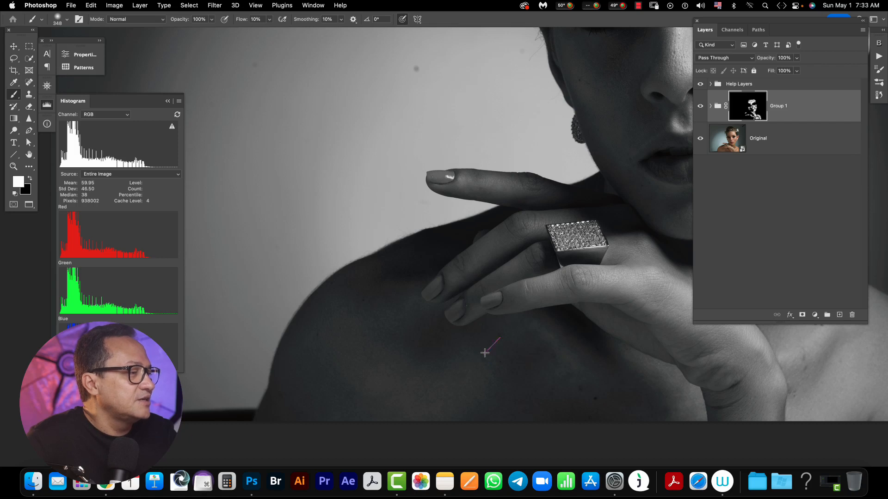
{"action": "left_click_drag", "start_coordinate": [416, 387], "coordinate": [351, 333]}
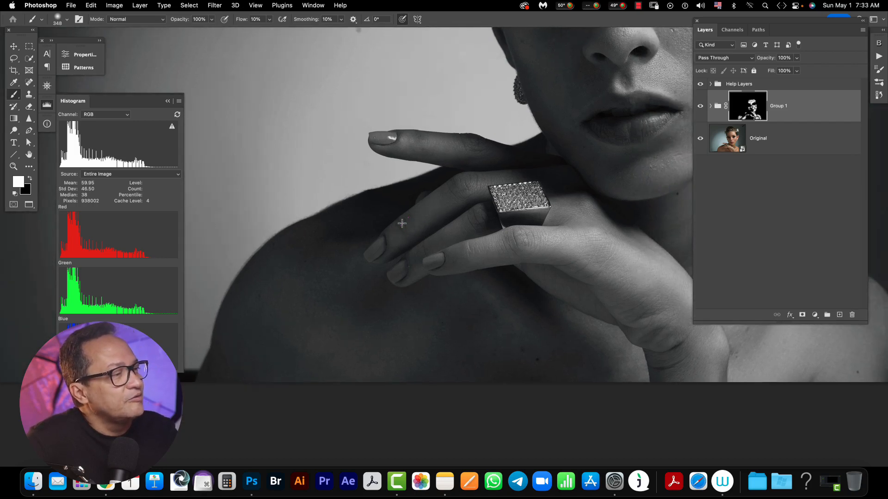
{"action": "scroll", "coordinate": [434, 232], "scroll_direction": "right", "scroll_amount": 5}
{"action": "scroll", "coordinate": [459, 232], "scroll_direction": "down", "scroll_amount": 2}
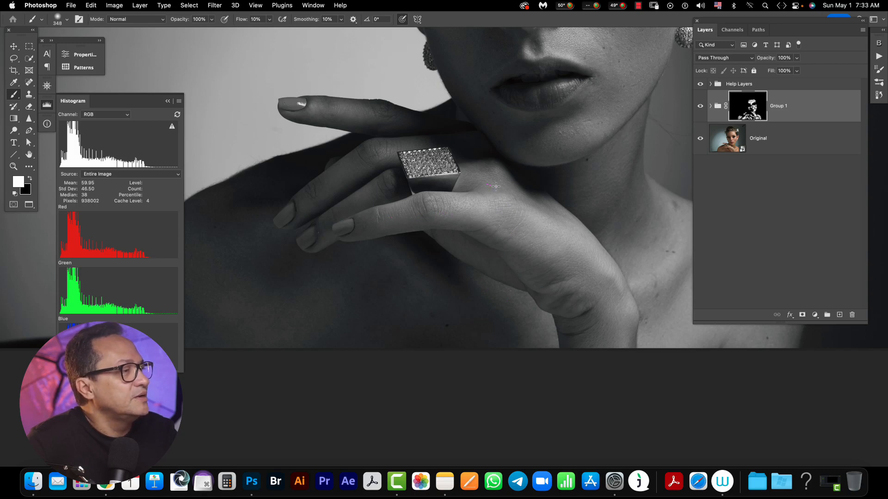
{"action": "scroll", "coordinate": [379, 272], "scroll_direction": "left", "scroll_amount": 4}
{"action": "scroll", "coordinate": [379, 272], "scroll_direction": "down", "scroll_amount": 3}
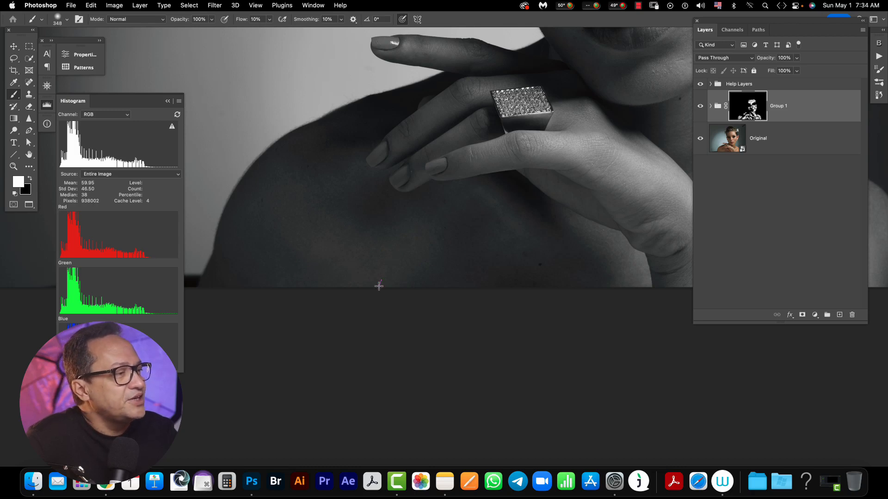
{"action": "scroll", "coordinate": [419, 305], "scroll_direction": "up", "scroll_amount": 5}
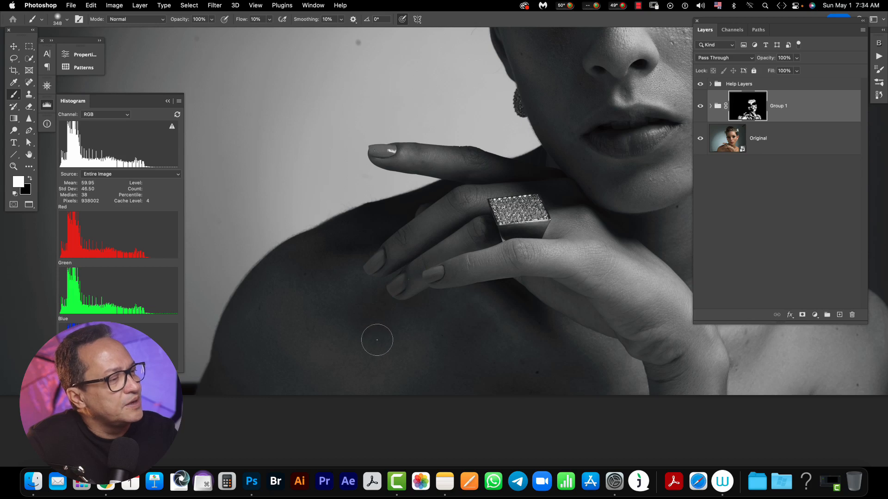
{"action": "scroll", "coordinate": [383, 313], "scroll_direction": "up", "scroll_amount": 3}
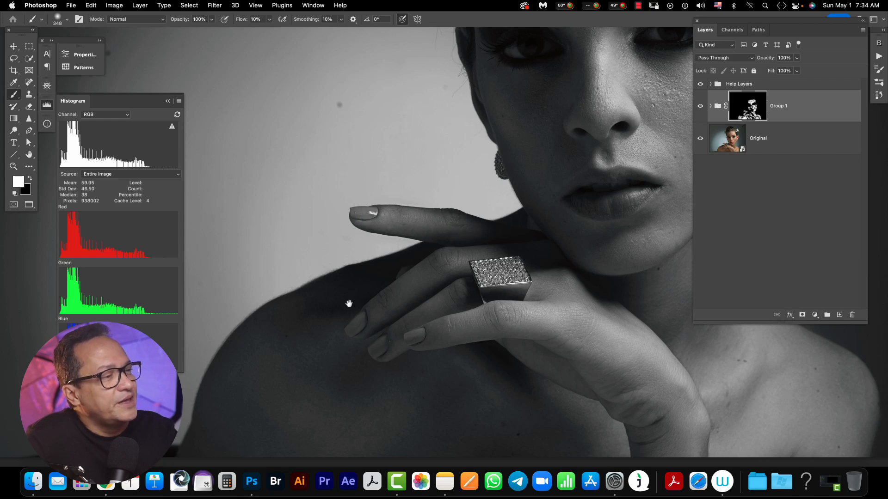
{"action": "scroll", "coordinate": [349, 303], "scroll_direction": "down", "scroll_amount": 4}
{"action": "scroll", "coordinate": [349, 303], "scroll_direction": "left", "scroll_amount": 5}
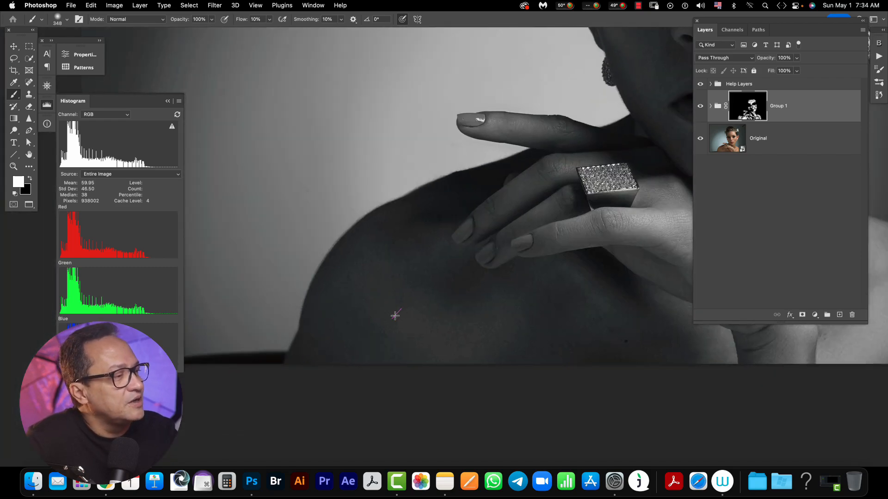
{"action": "mouse_move", "coordinate": [525, 331]}
{"action": "left_mouse_down"}
{"action": "mouse_move", "coordinate": [348, 298]}
{"action": "mouse_move", "coordinate": [347, 307]}
{"action": "left_mouse_up"}
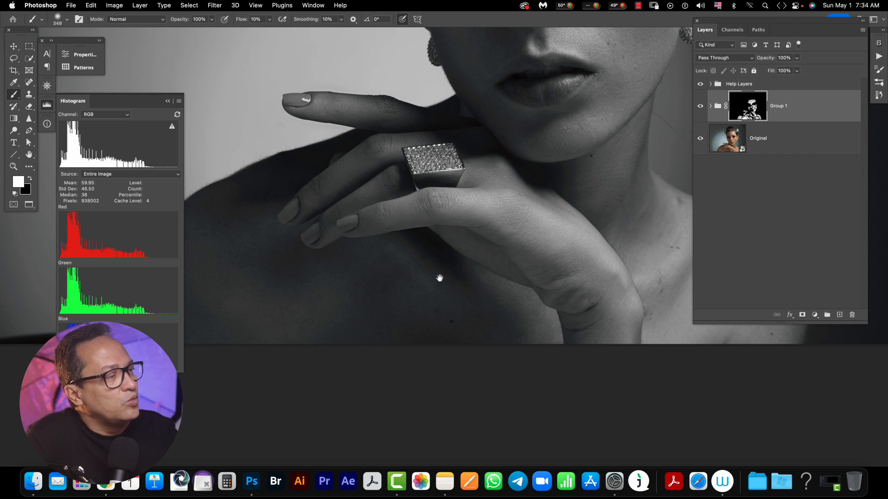
Paint white on Group 1's mask over the upper chest, the cheek beside the mouth, the temple and the chin.
{"action": "left_click_drag", "start_coordinate": [437, 277], "coordinate": [263, 297]}
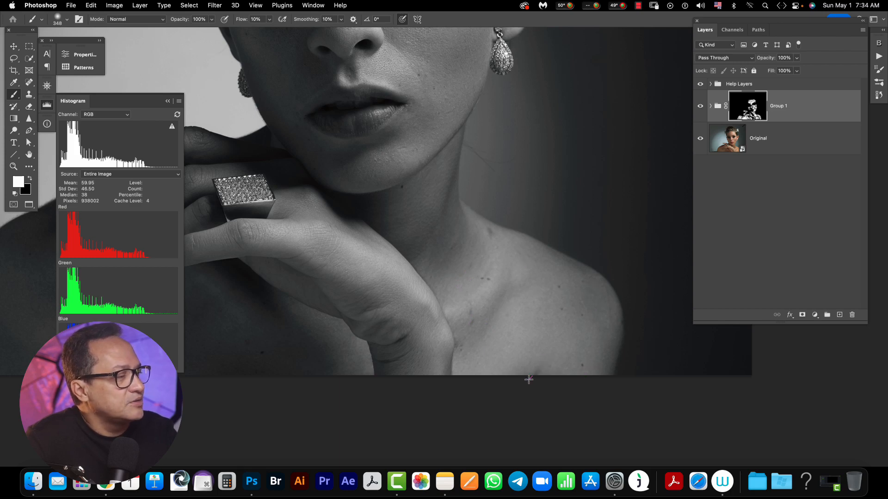
{"action": "scroll", "coordinate": [482, 197], "scroll_direction": "up", "scroll_amount": 6}
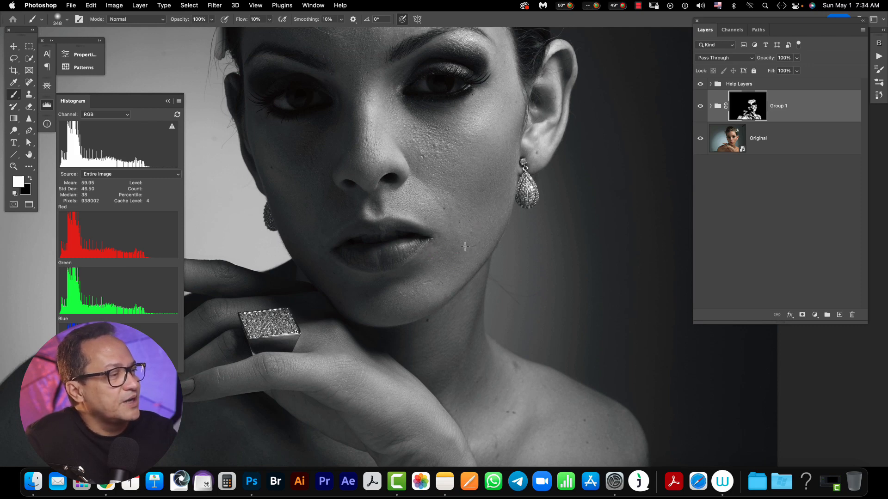
{"action": "scroll", "coordinate": [475, 183], "scroll_direction": "up", "scroll_amount": 7}
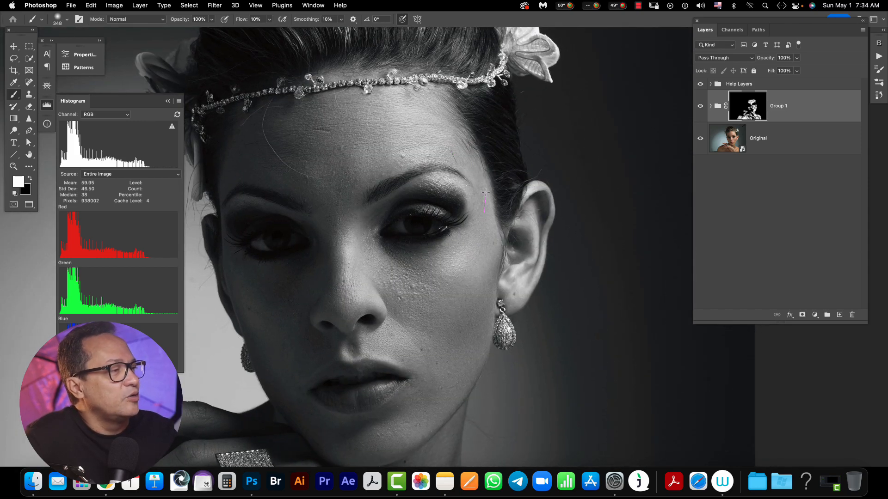
{"action": "scroll", "coordinate": [482, 204], "scroll_direction": "left", "scroll_amount": 5}
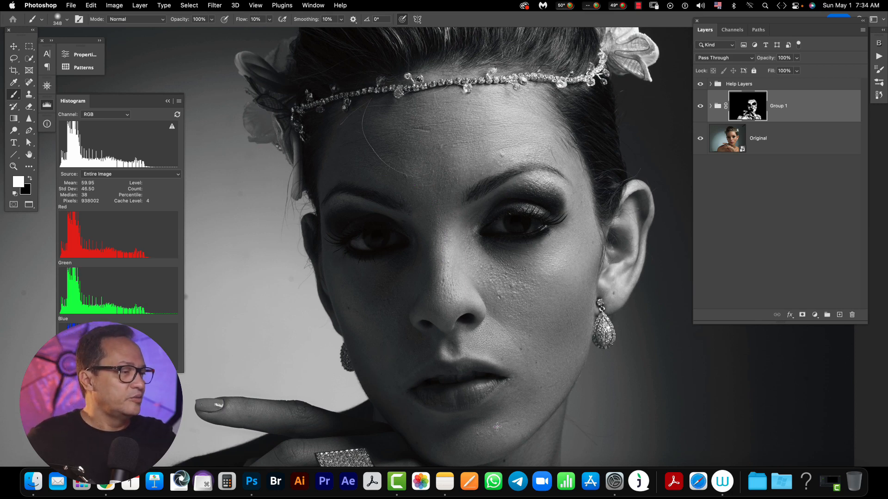
Hide the Help Layers group and compare the portrait with Group 1 off and on, leaving Group 1 visible.
{"action": "left_click", "coordinate": [700, 84]}
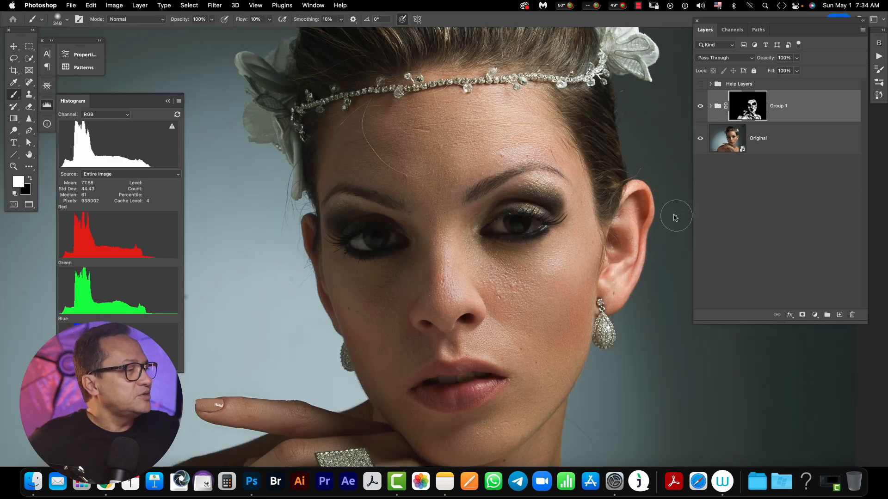
{"action": "left_click", "coordinate": [700, 106]}
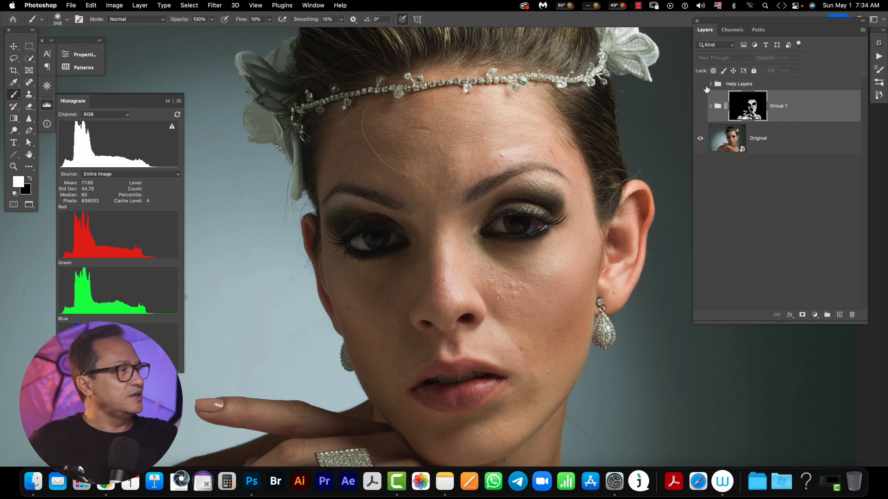
{"action": "left_click", "coordinate": [700, 84]}
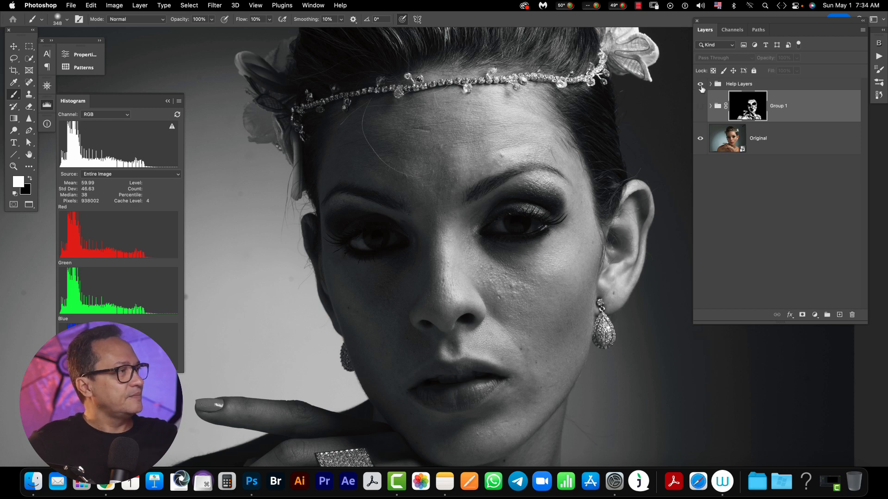
{"action": "left_click", "coordinate": [700, 84]}
{"action": "left_click", "coordinate": [701, 106]}
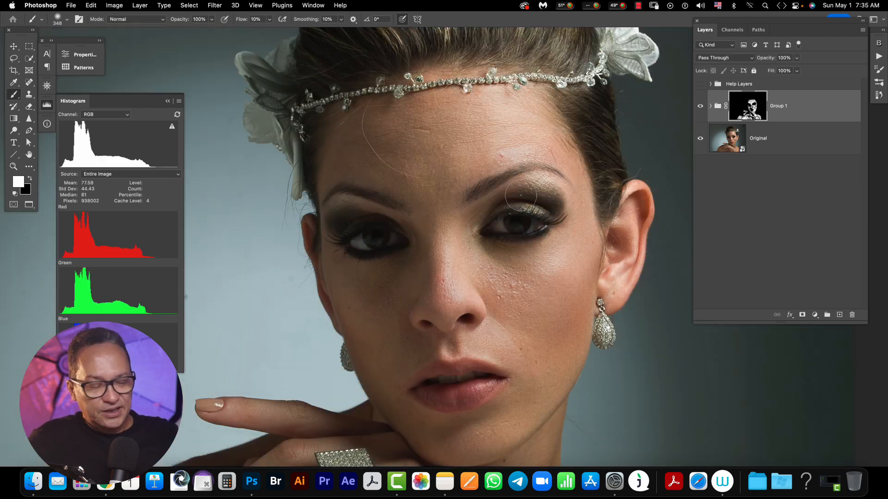
Zoom in on the nose and blemished cheek and compare the skin with Group 1 hidden and shown.
{"action": "key", "text": "z"}
{"action": "scroll", "coordinate": [490, 237], "scroll_direction": "down", "scroll_amount": 3}
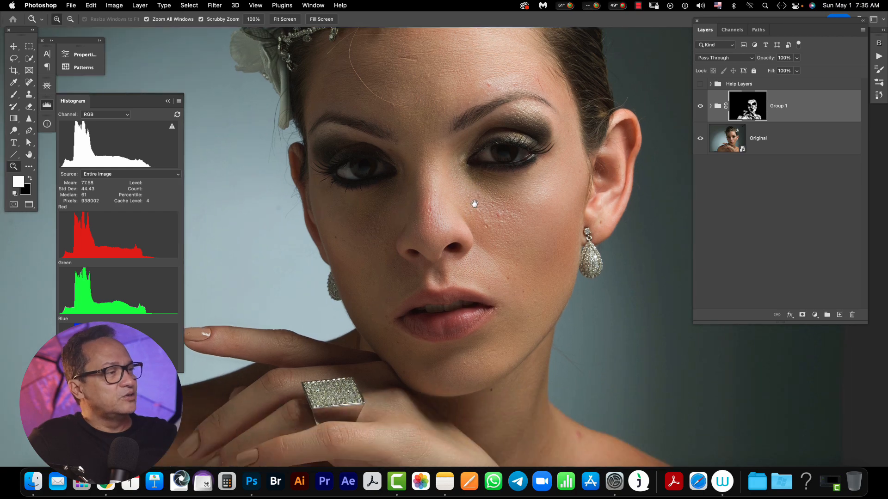
{"action": "left_click", "coordinate": [502, 221]}
{"action": "left_click", "coordinate": [492, 259]}
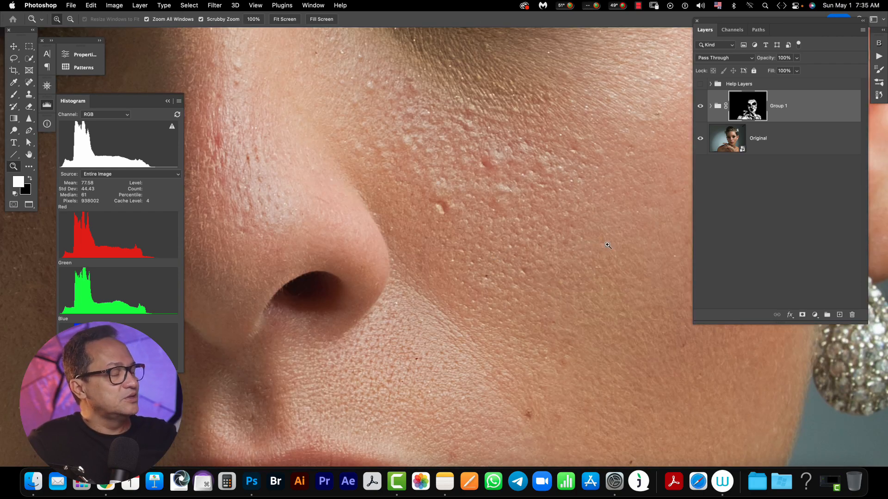
{"action": "left_click", "coordinate": [701, 107]}
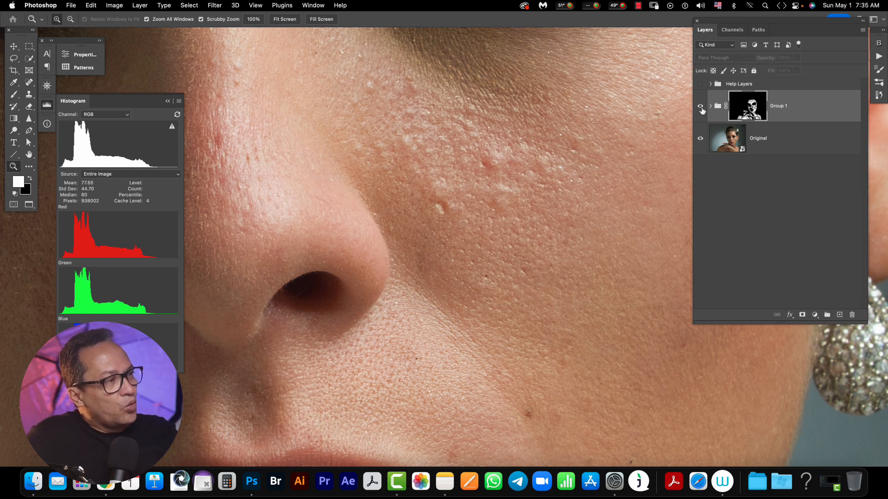
{"action": "left_click", "coordinate": [701, 107]}
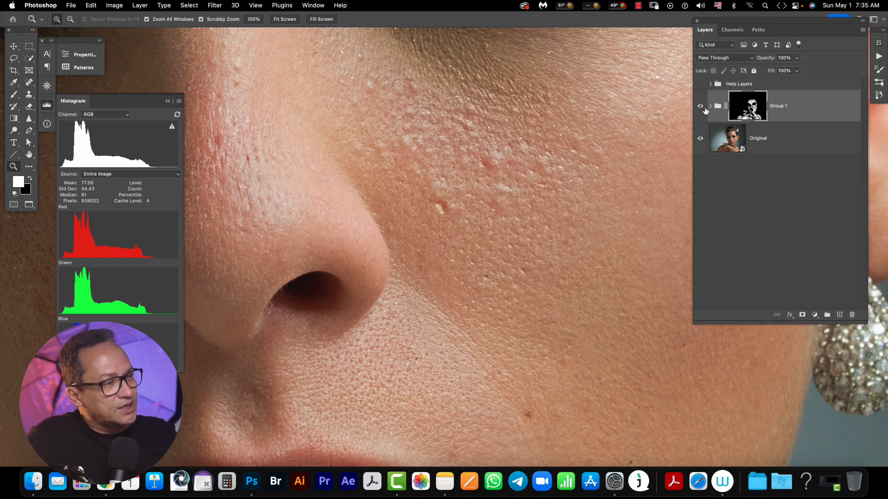
{"action": "left_click", "coordinate": [705, 109]}
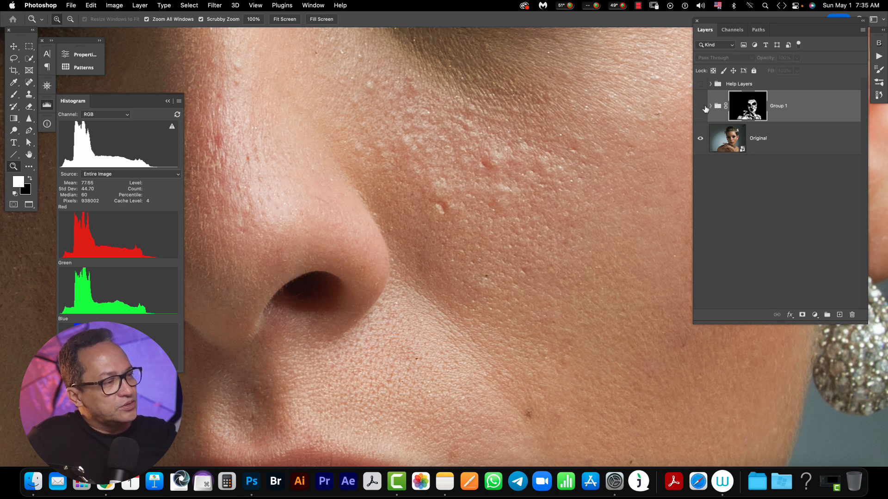
{"action": "left_click", "coordinate": [704, 110]}
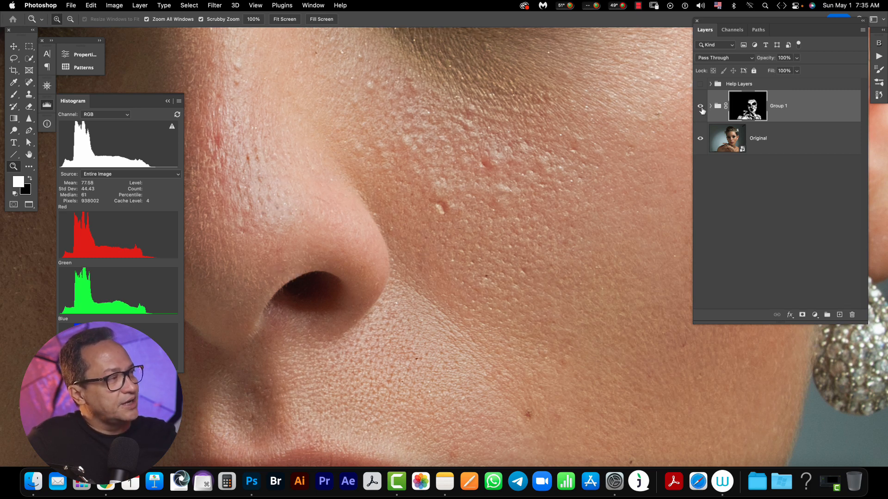
{"action": "left_click", "coordinate": [701, 110]}
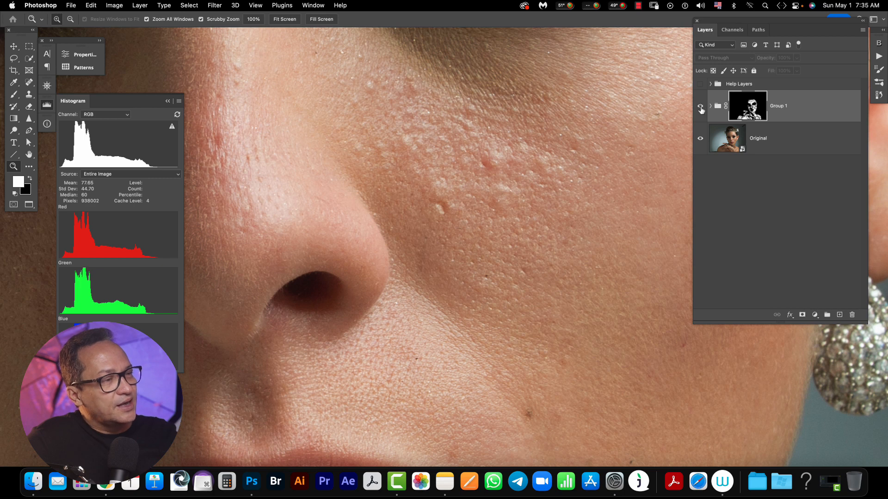
{"action": "left_click", "coordinate": [700, 108]}
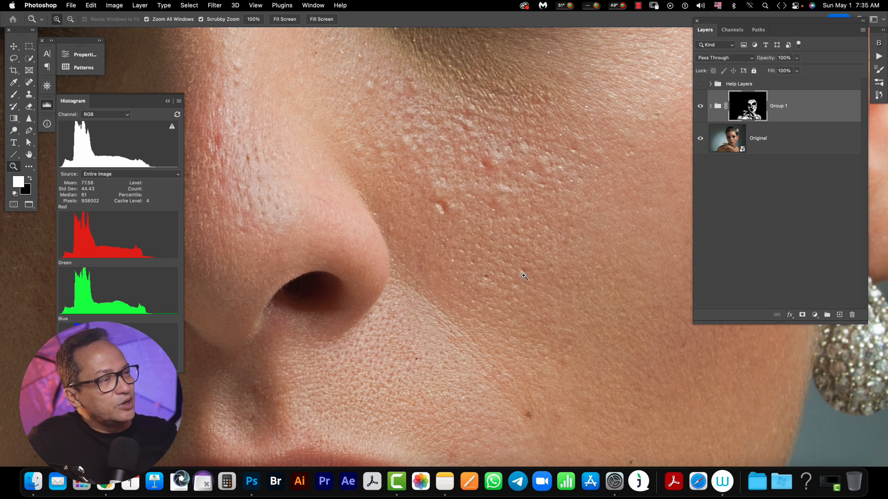
Examine the softened skin around the mouth, forehead, eye and cheek up close, finishing with the whole portrait in view.
{"action": "left_click", "coordinate": [420, 238], "text": "alt"}
{"action": "left_click", "coordinate": [420, 238], "text": "alt"}
{"action": "left_click_drag", "start_coordinate": [404, 293], "coordinate": [432, 202]}
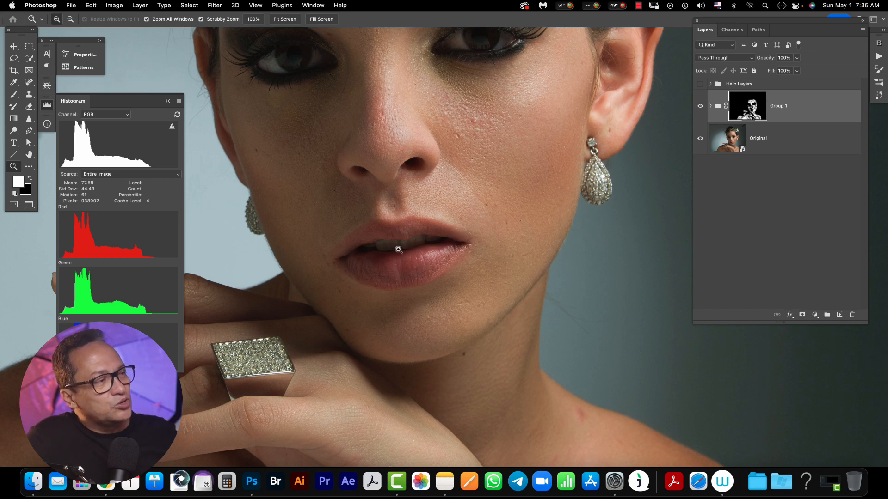
{"action": "left_click_drag", "start_coordinate": [361, 195], "coordinate": [467, 270]}
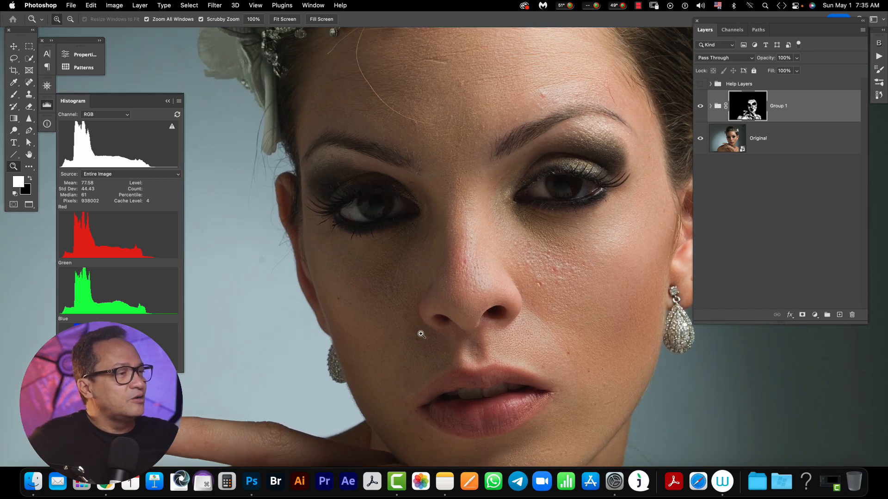
{"action": "left_click", "coordinate": [471, 145]}
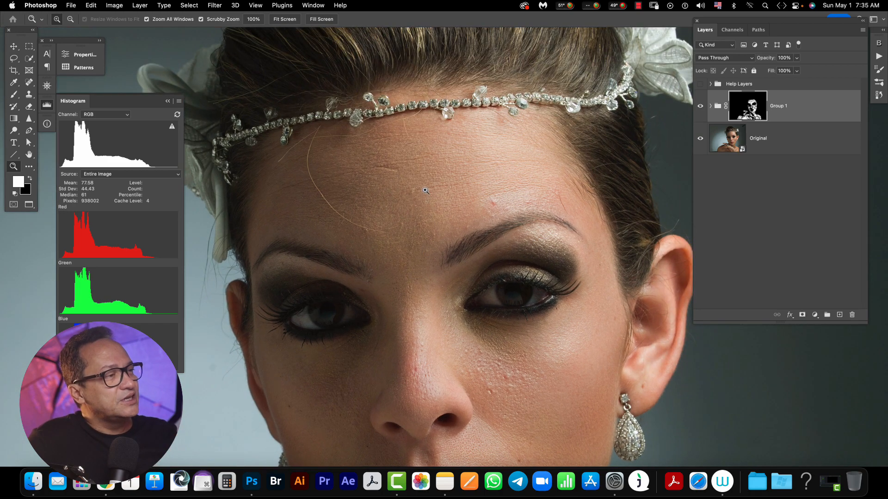
{"action": "left_click", "coordinate": [483, 207]}
{"action": "left_click_drag", "start_coordinate": [518, 227], "coordinate": [534, 159]}
{"action": "left_click_drag", "start_coordinate": [525, 259], "coordinate": [481, 189]}
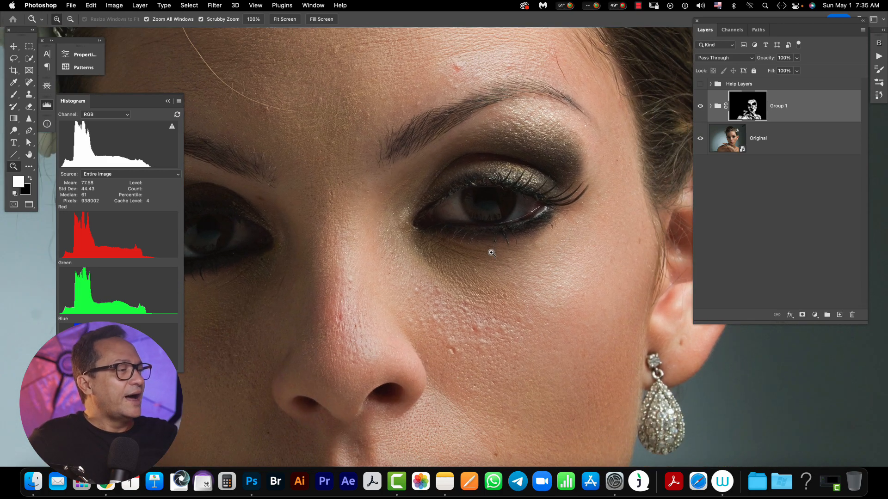
{"action": "left_click", "coordinate": [482, 314]}
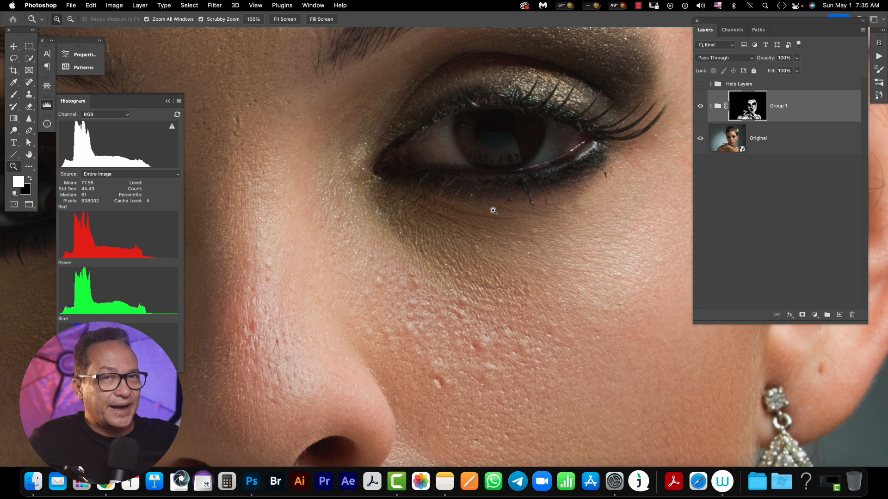
{"action": "key", "text": "super+0"}
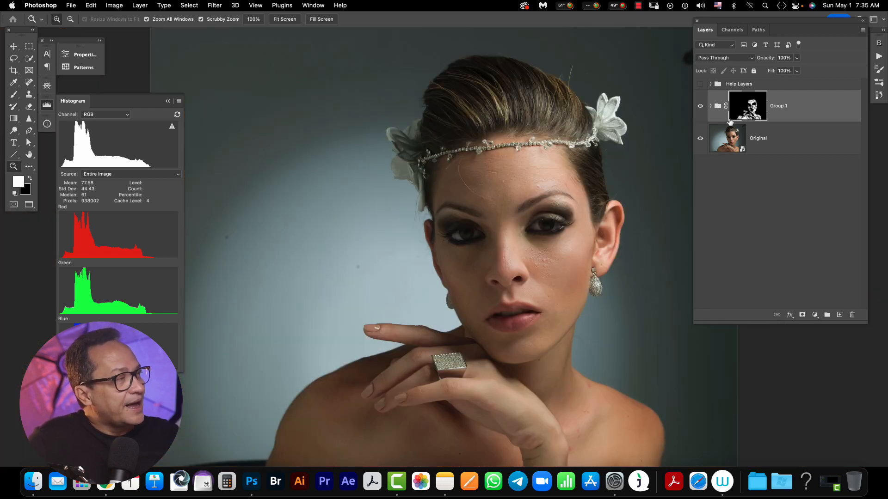
Compare the whole portrait, and the forehead and eyebrow up close, with Group 1 hidden and shown.
{"action": "left_click", "coordinate": [701, 106]}
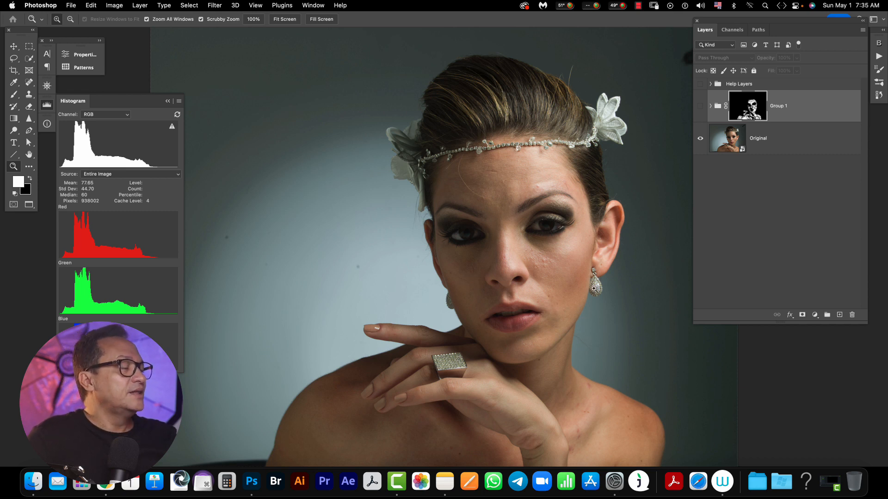
{"action": "left_click", "coordinate": [701, 106]}
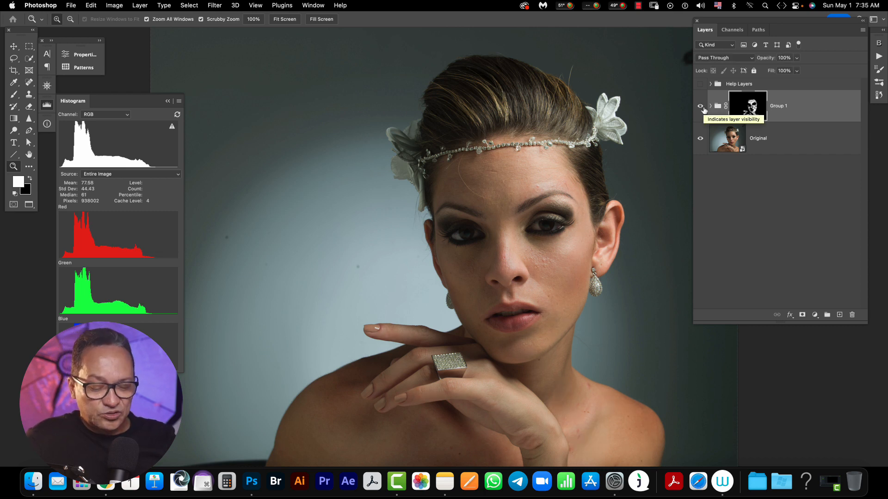
{"action": "left_click", "coordinate": [523, 199]}
{"action": "left_click", "coordinate": [525, 192]}
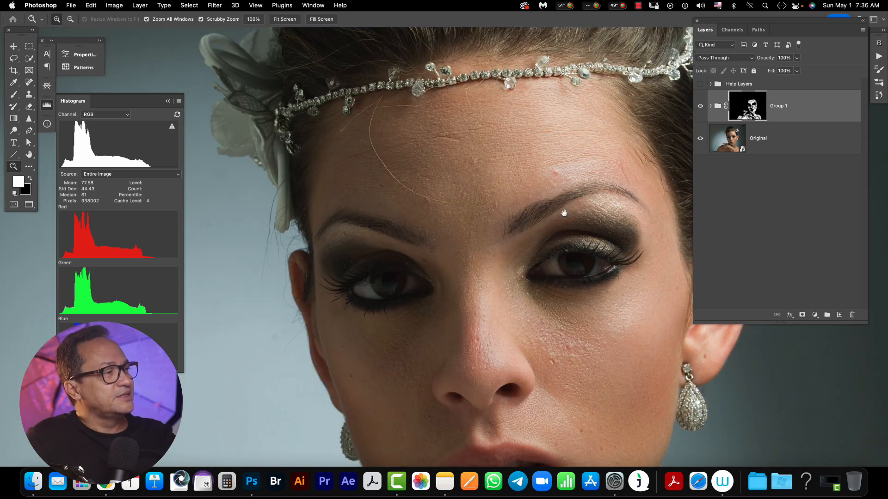
{"action": "left_click_drag", "start_coordinate": [539, 194], "coordinate": [481, 199]}
{"action": "left_click", "coordinate": [443, 202]}
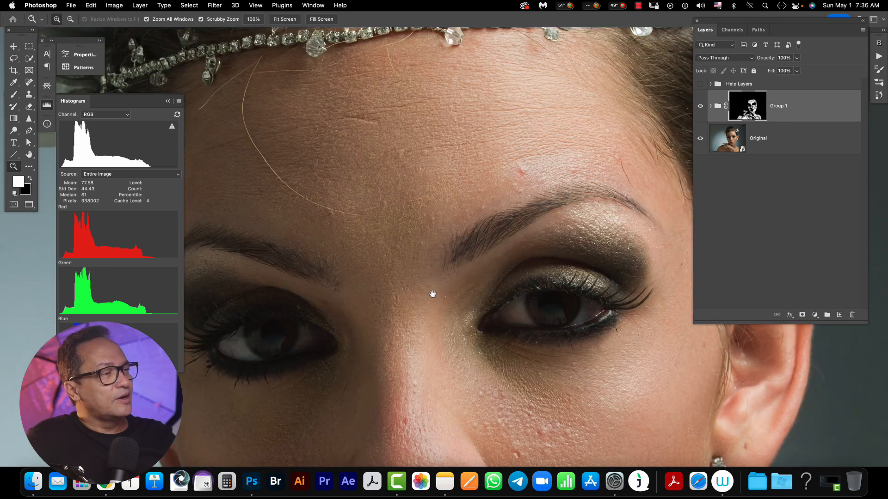
{"action": "left_click_drag", "start_coordinate": [388, 281], "coordinate": [392, 245]}
{"action": "left_click", "coordinate": [480, 177]}
{"action": "left_click", "coordinate": [482, 176]}
{"action": "left_click_drag", "start_coordinate": [511, 176], "coordinate": [456, 242]}
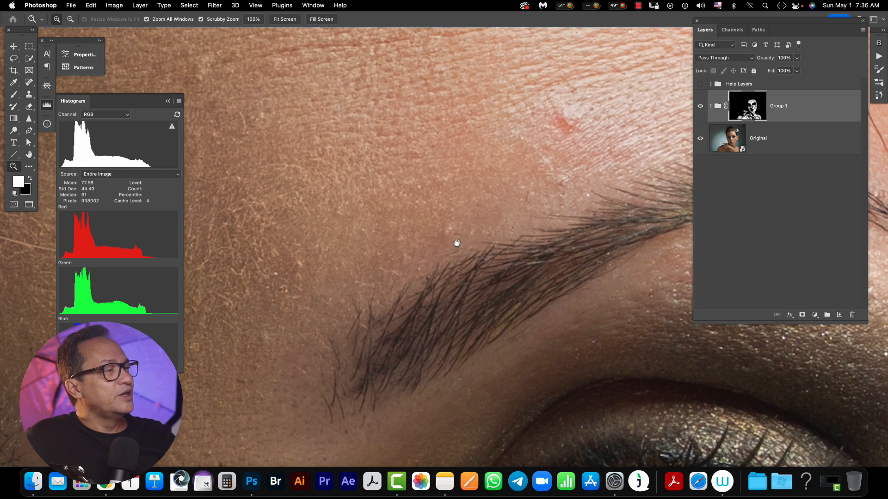
{"action": "left_click", "coordinate": [701, 106]}
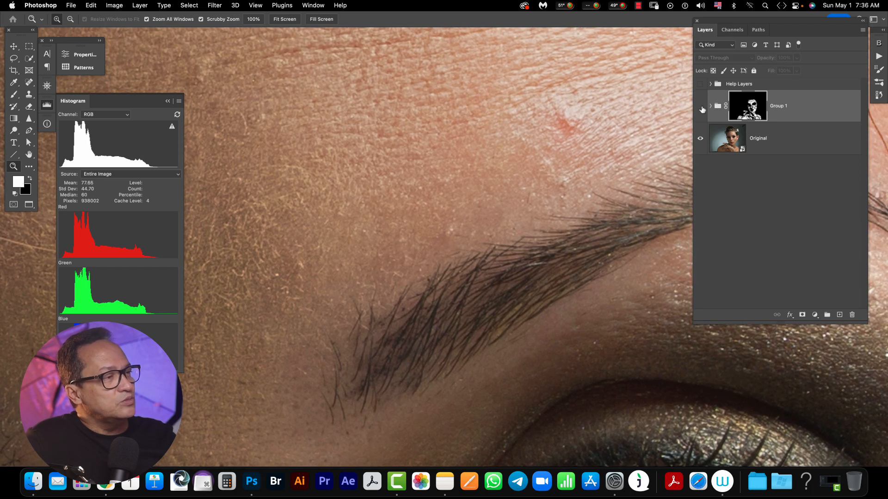
{"action": "left_click", "coordinate": [701, 111]}
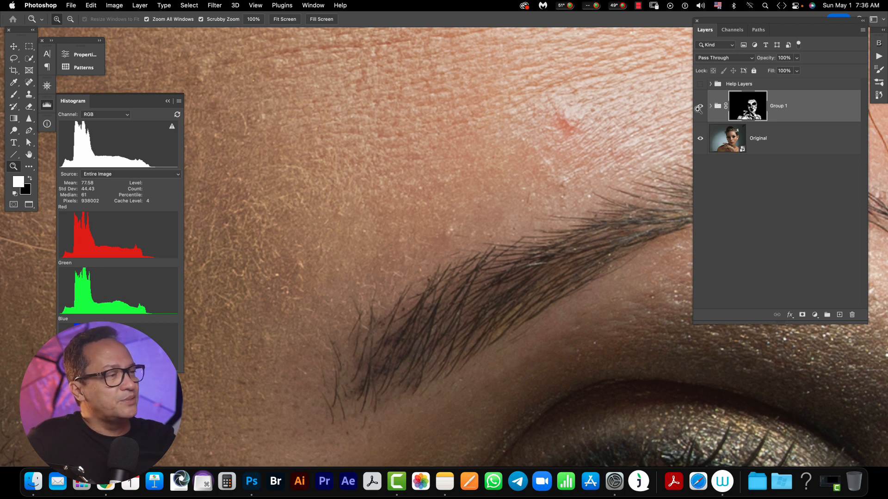
Examine the bridge of the nose and compare the blemished cheek below the eye with Group 1 hidden and shown.
{"action": "left_click_drag", "start_coordinate": [391, 263], "coordinate": [387, 204]}
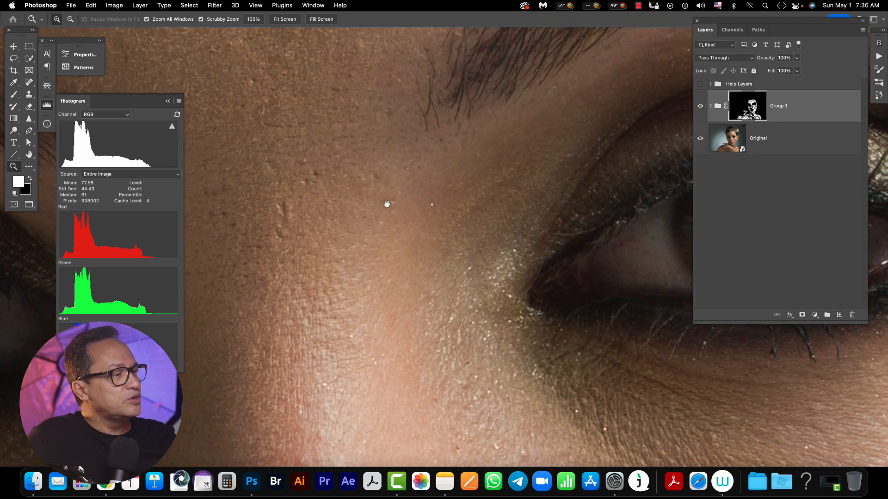
{"action": "left_click_drag", "start_coordinate": [581, 299], "coordinate": [432, 165]}
{"action": "left_click_drag", "start_coordinate": [444, 243], "coordinate": [443, 178]}
{"action": "left_click", "coordinate": [494, 217], "text": "alt"}
{"action": "left_click_drag", "start_coordinate": [526, 230], "coordinate": [497, 243]}
{"action": "left_click", "coordinate": [700, 107]}
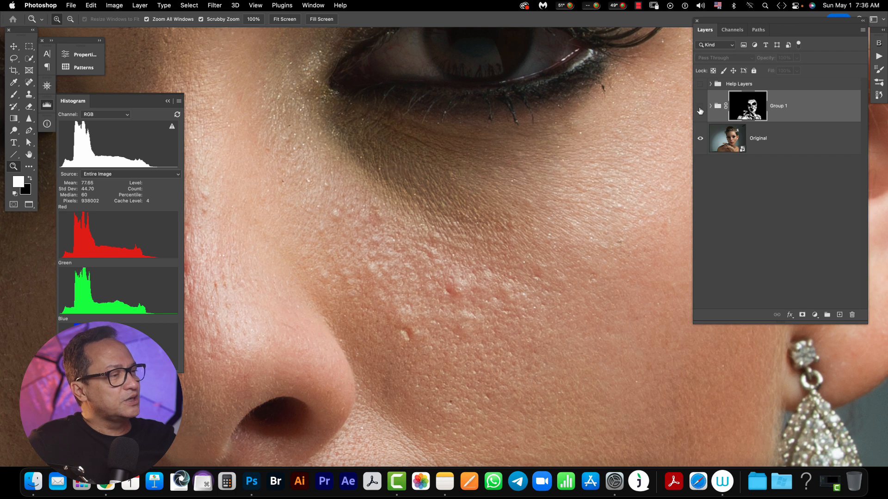
{"action": "left_click", "coordinate": [700, 106]}
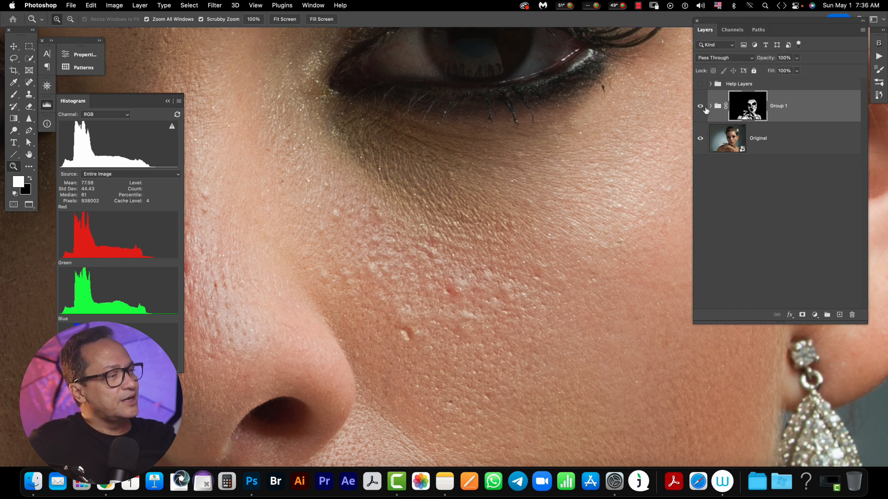
{"action": "left_click", "coordinate": [702, 109]}
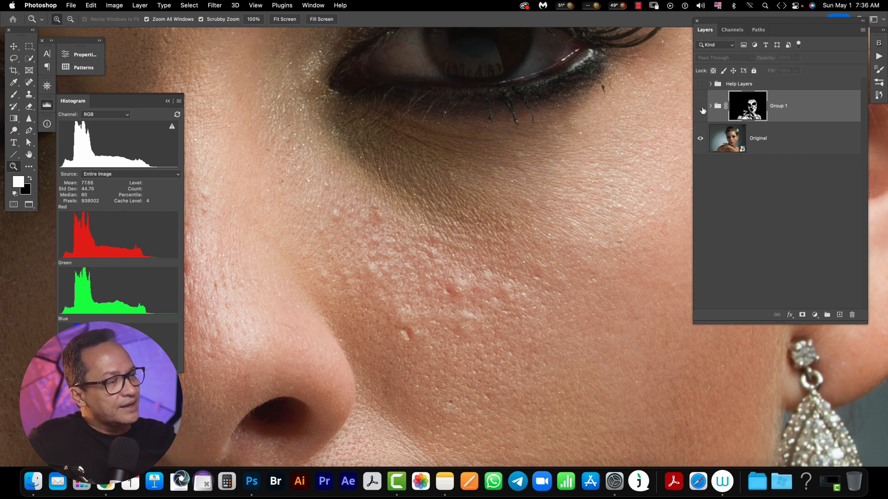
{"action": "left_click", "coordinate": [702, 110]}
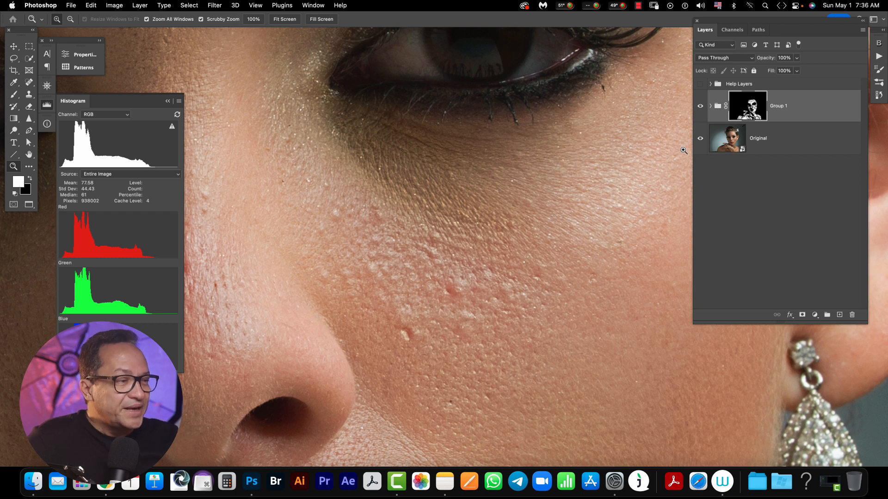
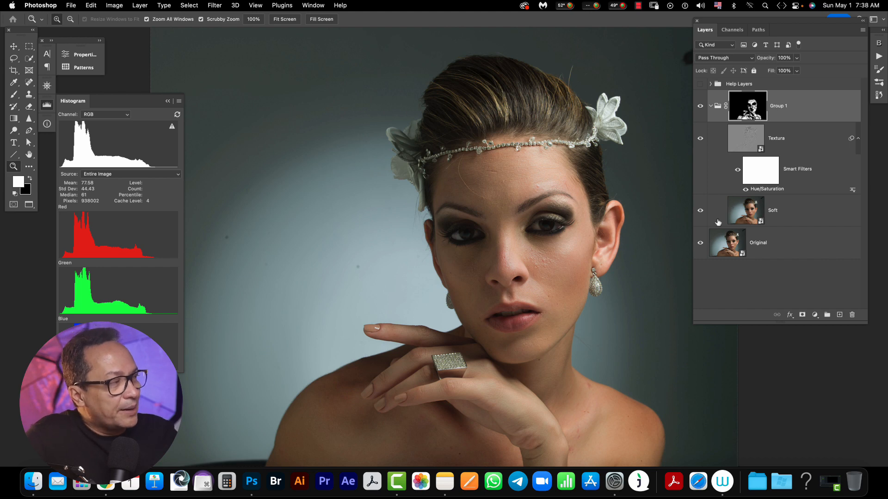
Open the Soft smart object's raw settings, inspect the softened forehead, eyes, mouth and chin, and leave without applying changes.
{"action": "left_click", "coordinate": [743, 214]}
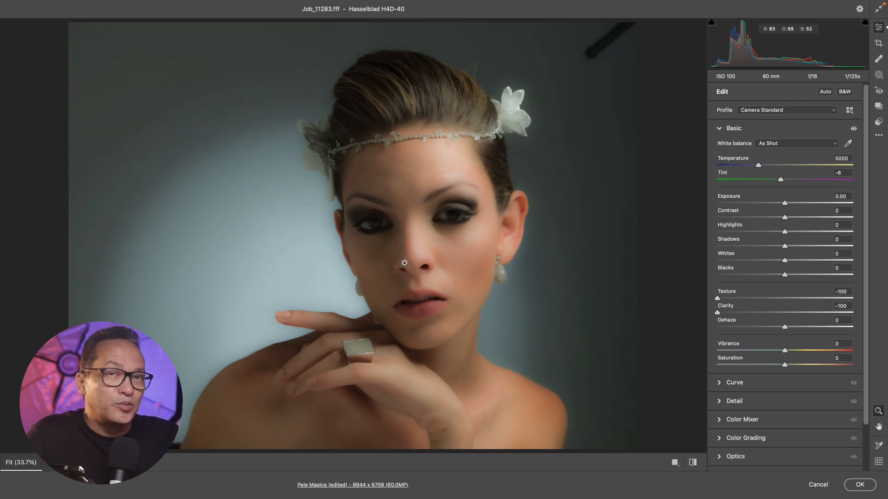
{"action": "left_click", "coordinate": [409, 176]}
{"action": "key", "text": "space"}
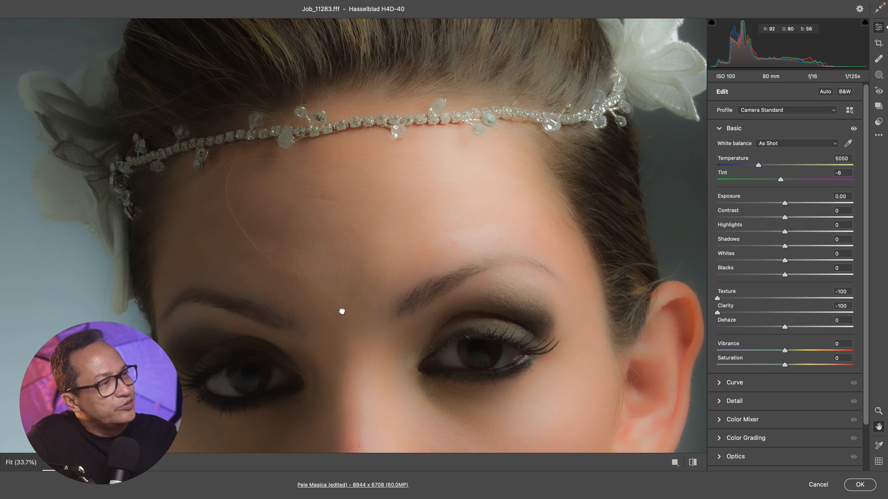
{"action": "left_click_drag", "start_coordinate": [343, 311], "coordinate": [379, 202]}
{"action": "scroll", "coordinate": [377, 208], "scroll_direction": "down", "scroll_amount": 2}
{"action": "scroll", "coordinate": [340, 241], "scroll_direction": "down", "scroll_amount": 4}
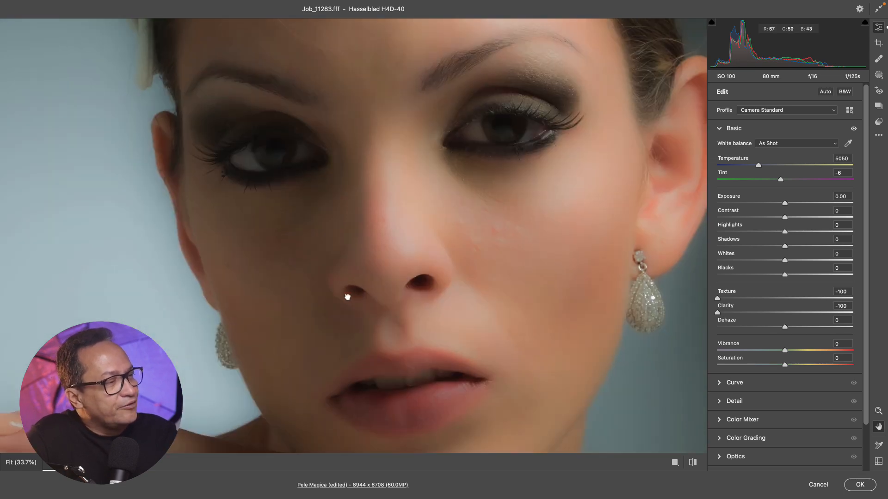
{"action": "scroll", "coordinate": [344, 288], "scroll_direction": "down", "scroll_amount": 3}
{"action": "scroll", "coordinate": [352, 307], "scroll_direction": "down", "scroll_amount": 2}
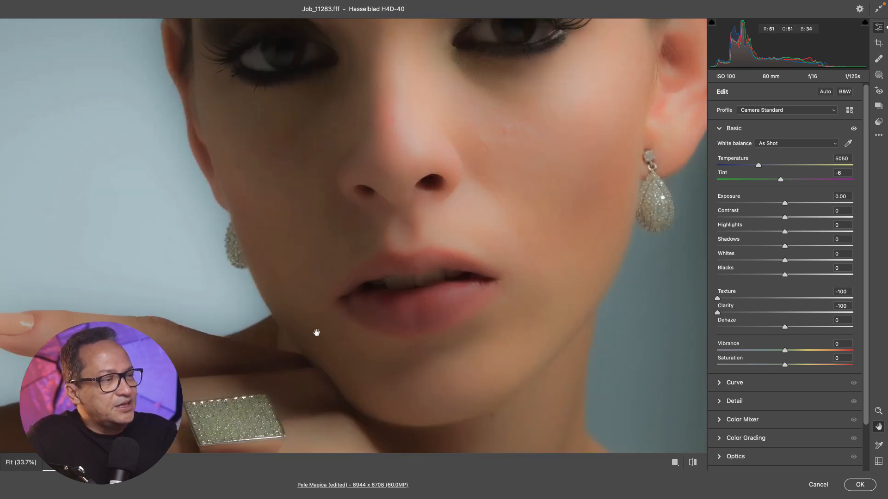
{"action": "left_click_drag", "start_coordinate": [315, 316], "coordinate": [356, 332]}
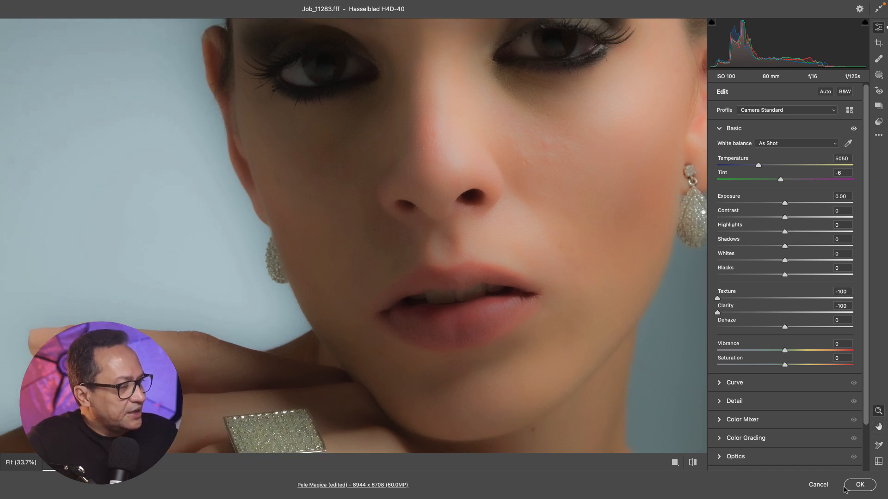
{"action": "left_click", "coordinate": [818, 485]}
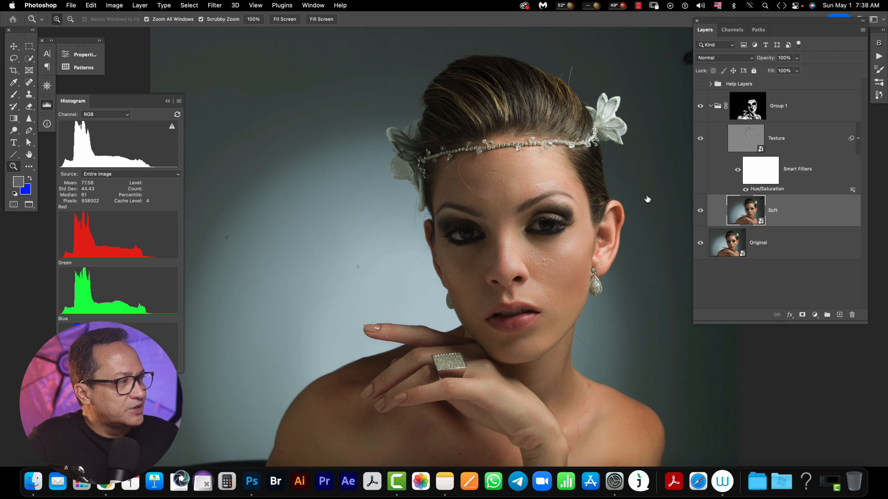
Try converting the Textura smart object to layers, look at its unpacked contents and undo the conversion.
{"action": "left_click", "coordinate": [791, 140]}
{"action": "right_click", "coordinate": [799, 138]}
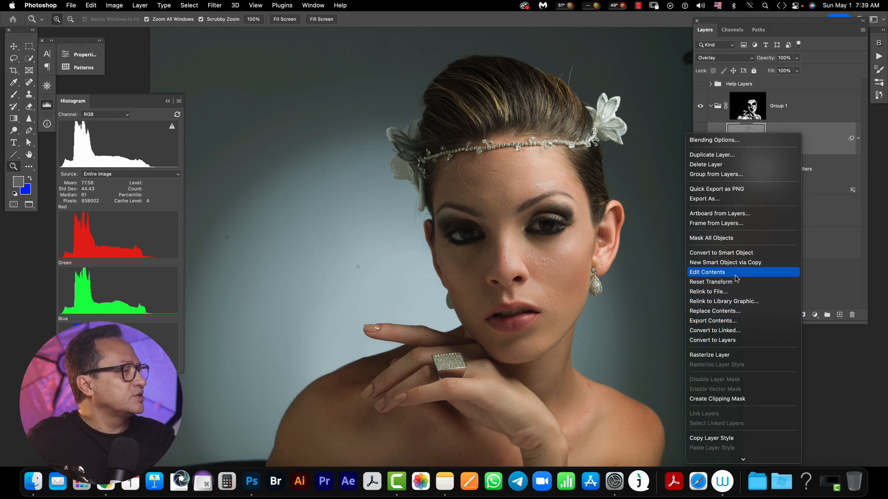
{"action": "left_click", "coordinate": [732, 341]}
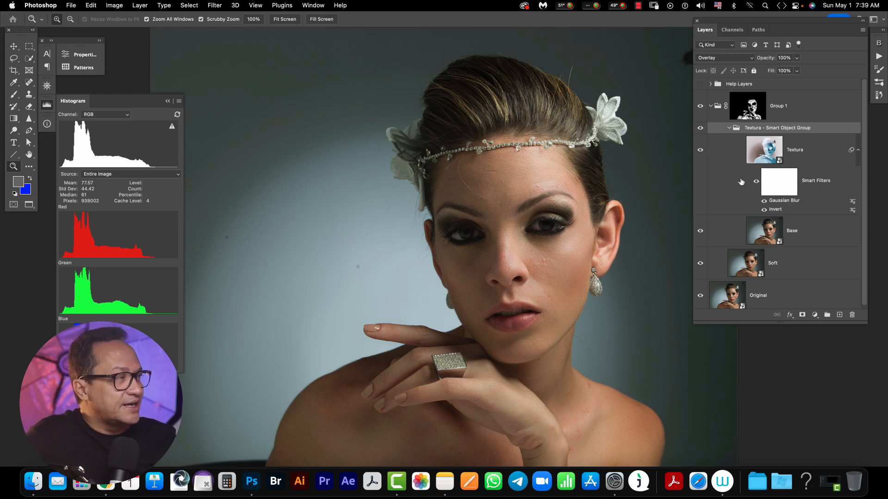
{"action": "key", "text": "super+z"}
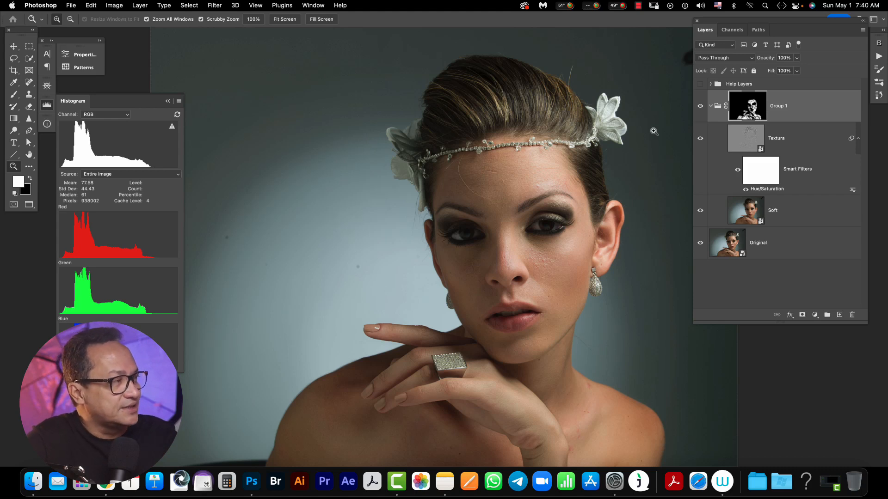
Set the Gaussian Blur radius to 9 pixels inside the Textura smart object after trying 15, and save its contents.
{"action": "left_click", "coordinate": [752, 144]}
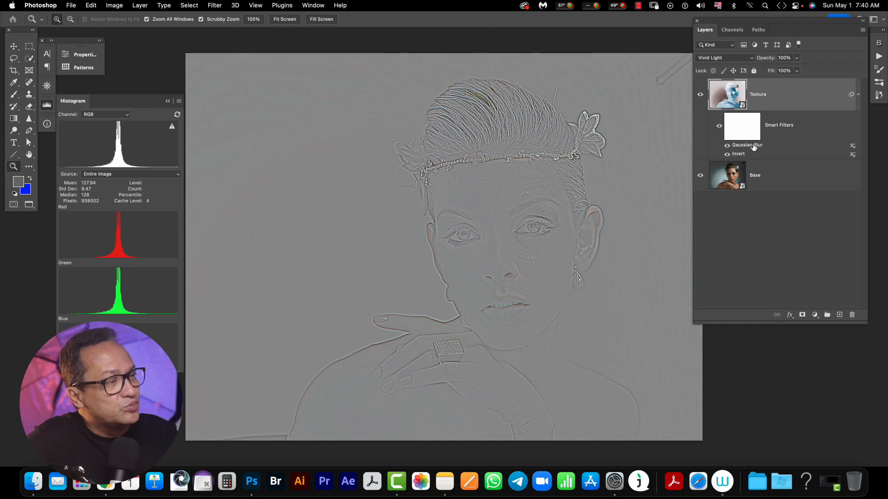
{"action": "double_click", "coordinate": [759, 147]}
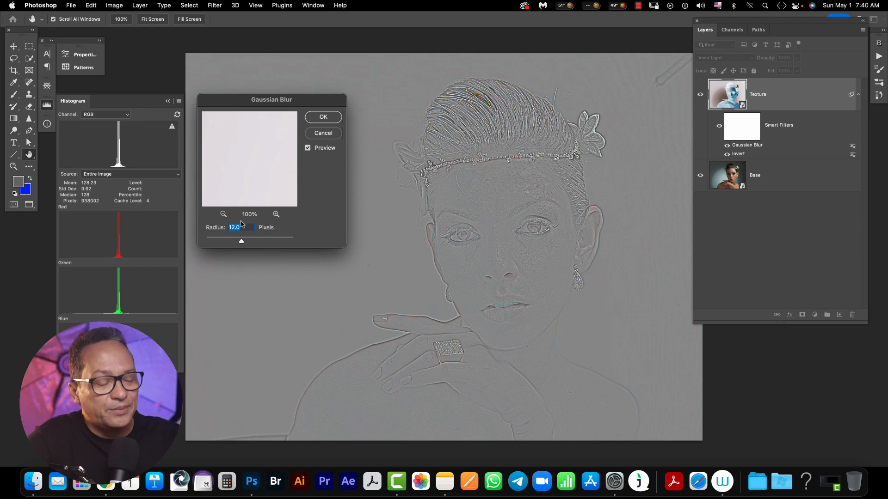
{"action": "type", "text": "9"}
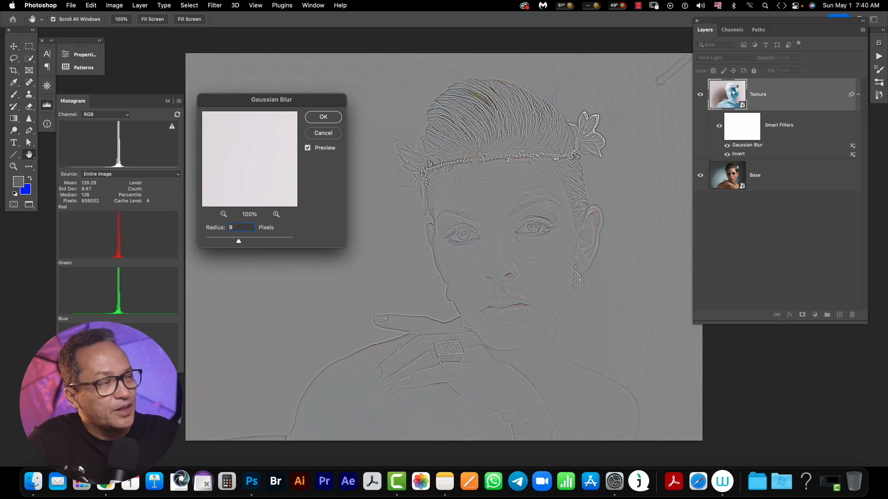
{"action": "type", "text": "15"}
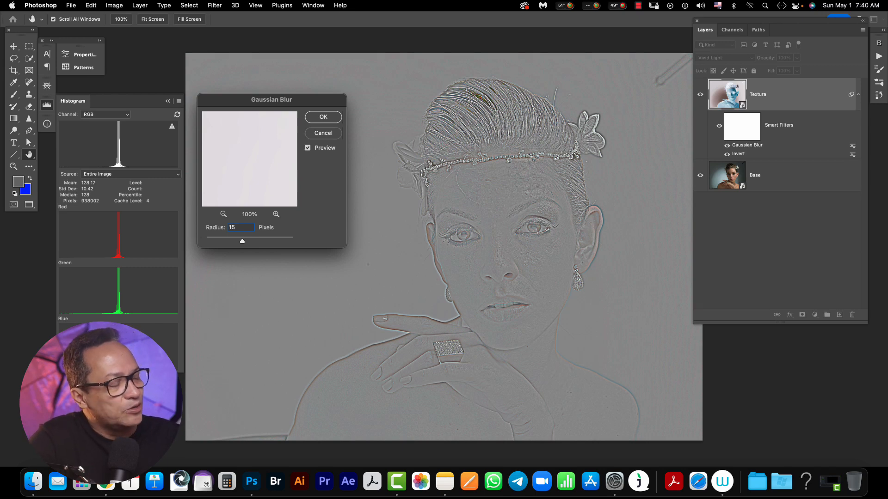
{"action": "key", "text": "BackSpace"}
{"action": "key", "text": "BackSpace"}
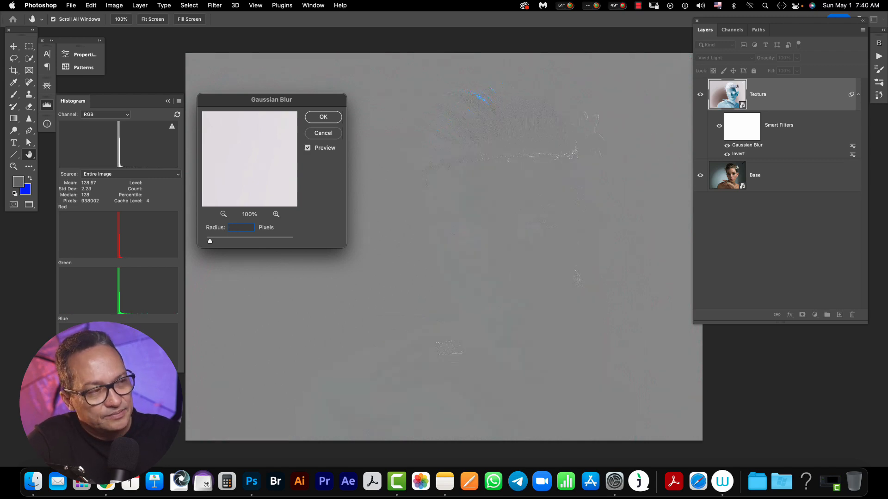
{"action": "type", "text": "9"}
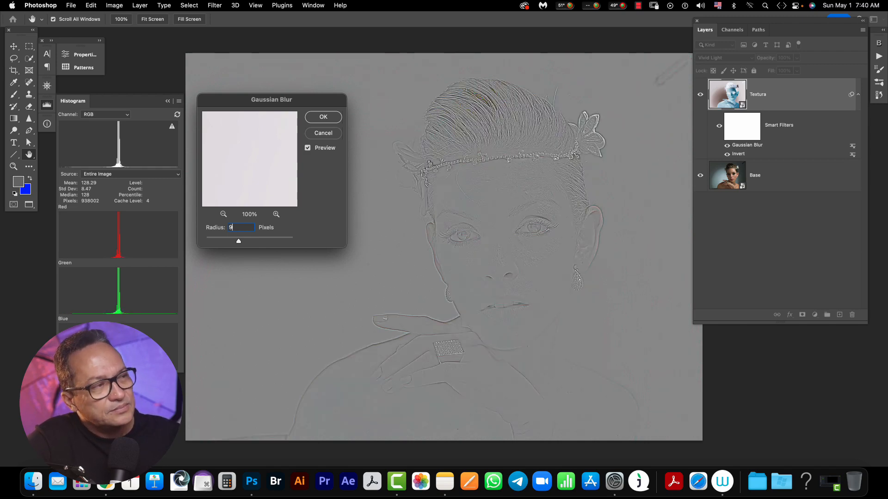
{"action": "left_click", "coordinate": [321, 117]}
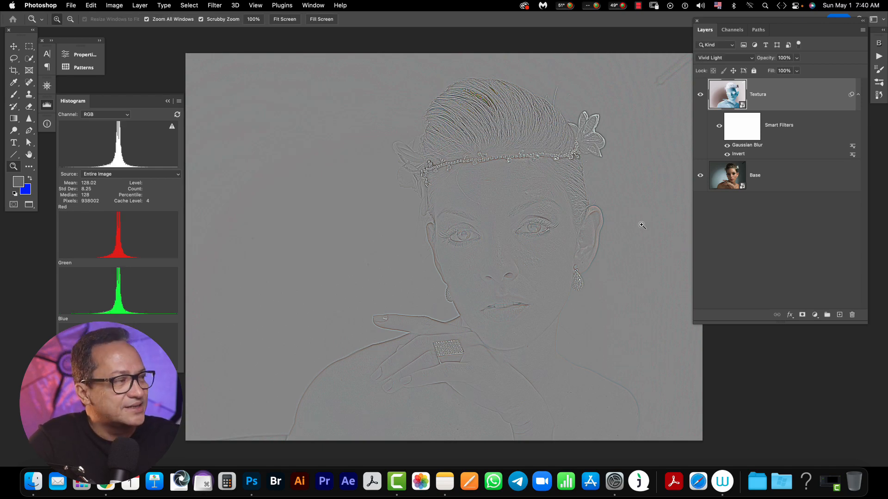
{"action": "key", "text": "super+w"}
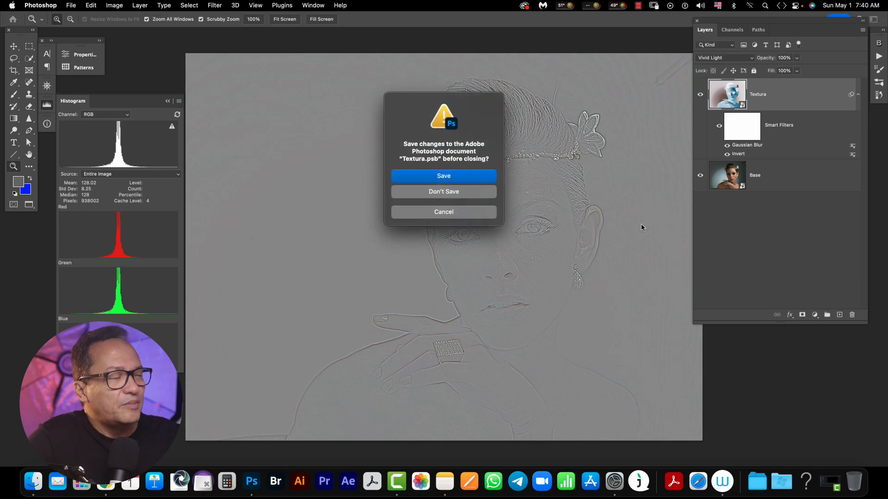
{"action": "left_click", "coordinate": [451, 179]}
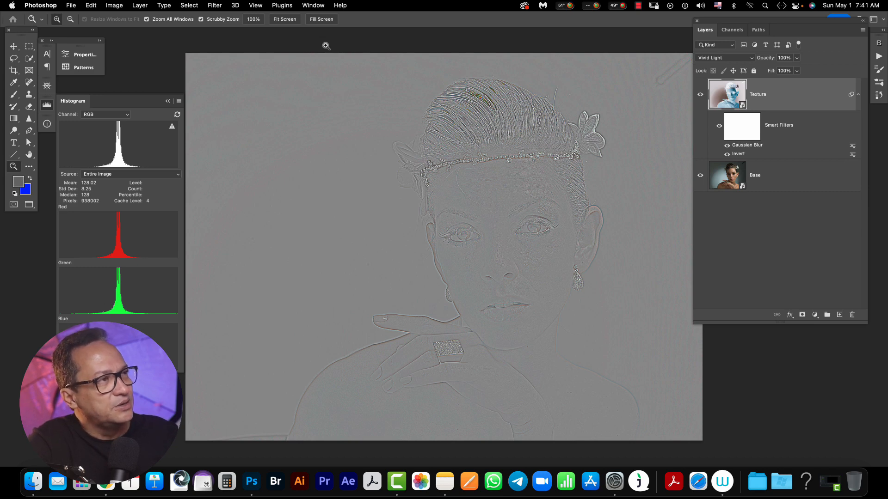
Switch from Textura.psb to the Job_1128-3 document and back to Textura.psb.
{"action": "left_click", "coordinate": [314, 5]}
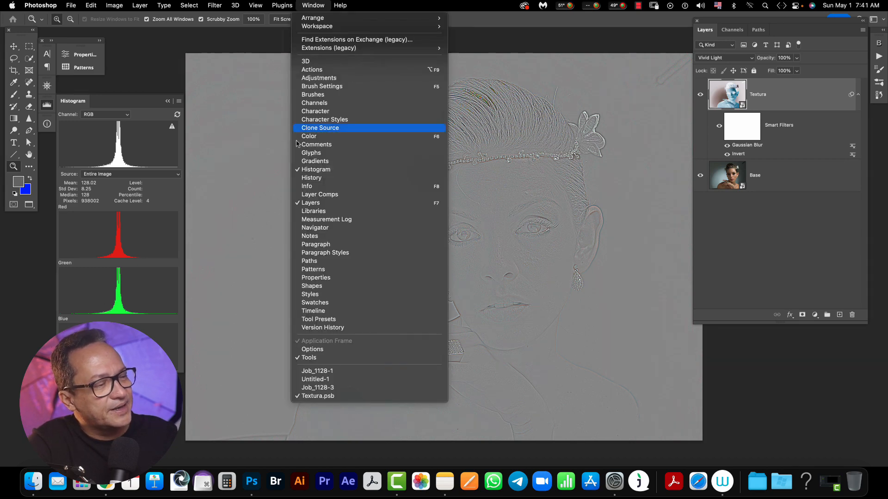
{"action": "left_click", "coordinate": [313, 388]}
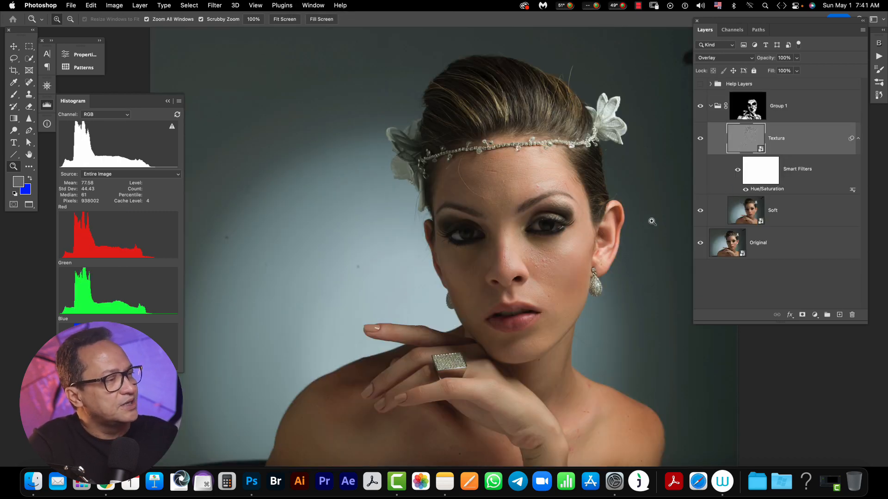
{"action": "left_click", "coordinate": [313, 5]}
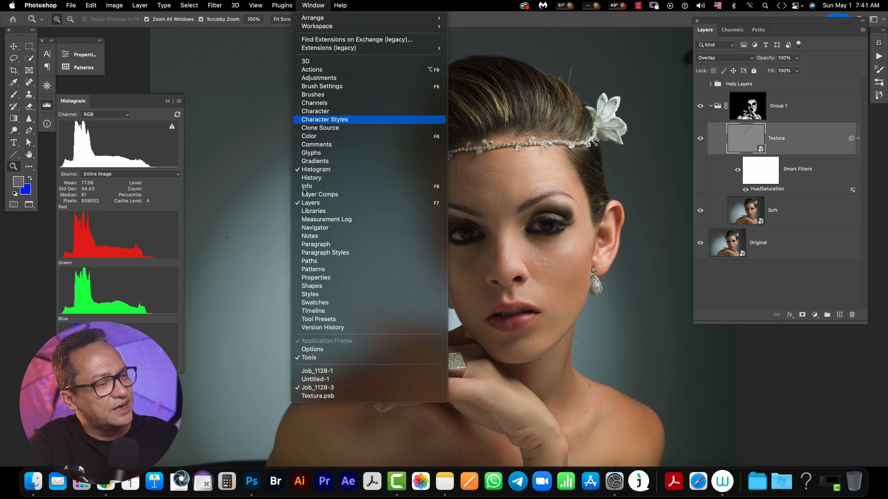
{"action": "left_click", "coordinate": [328, 397]}
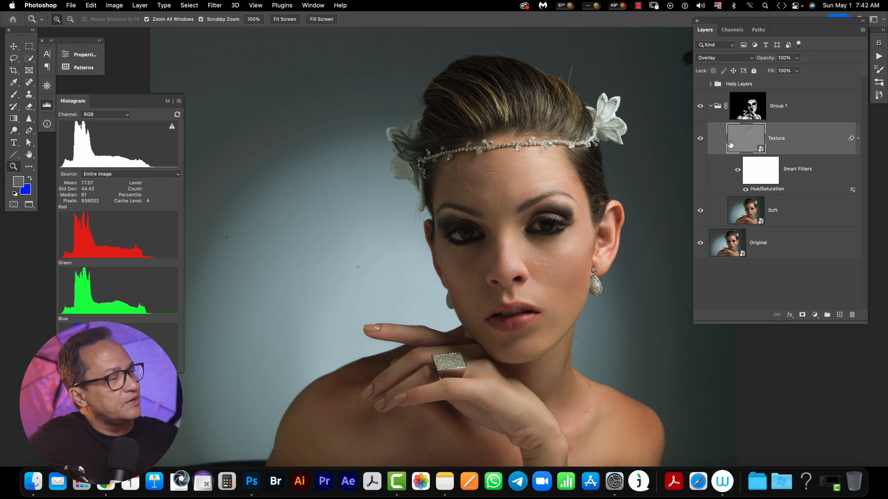
Compare the cheek and nose skin up close with Group 1 hidden and shown, and return to the full portrait.
{"action": "left_click", "coordinate": [537, 259]}
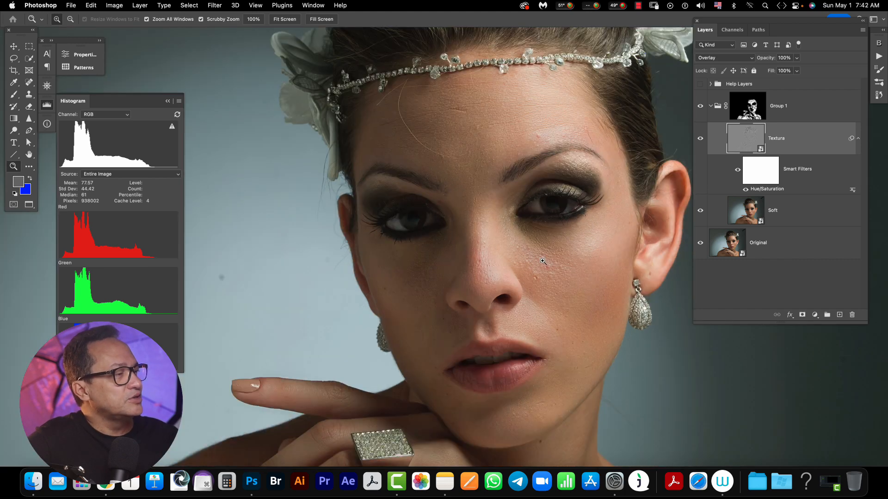
{"action": "left_click", "coordinate": [542, 261]}
{"action": "left_click", "coordinate": [540, 280]}
{"action": "left_click", "coordinate": [529, 277]}
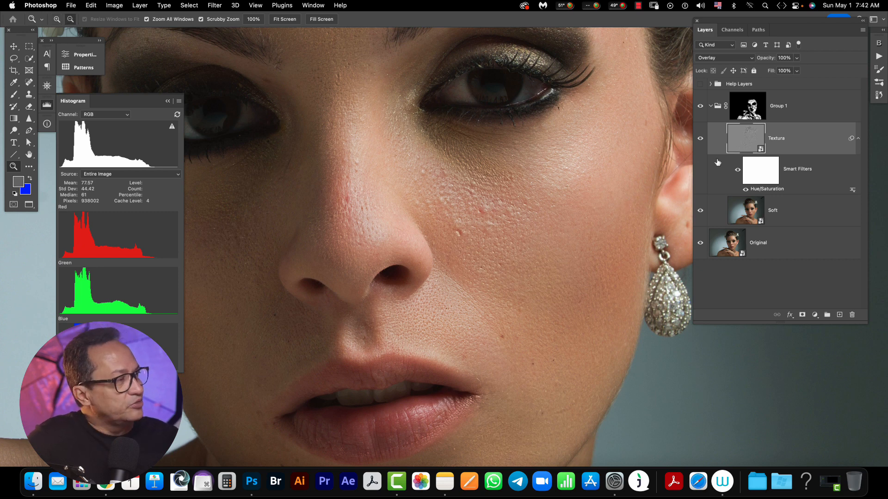
{"action": "left_click", "coordinate": [701, 110]}
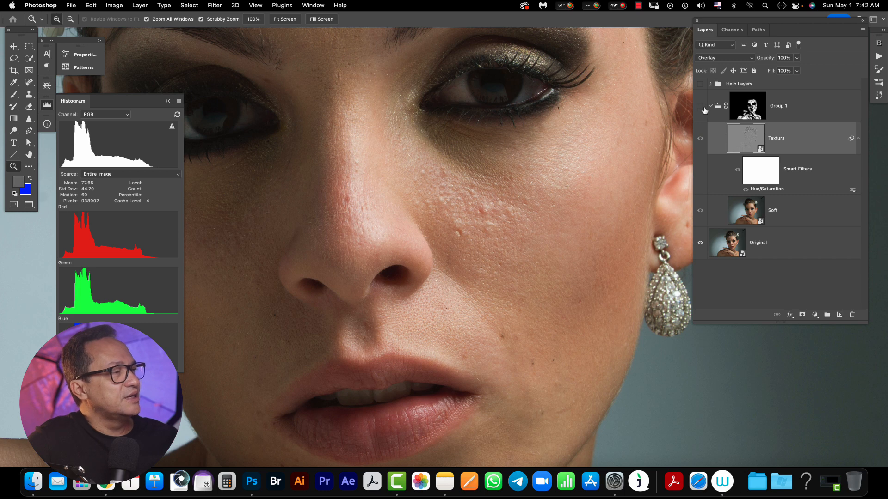
{"action": "left_click", "coordinate": [701, 108]}
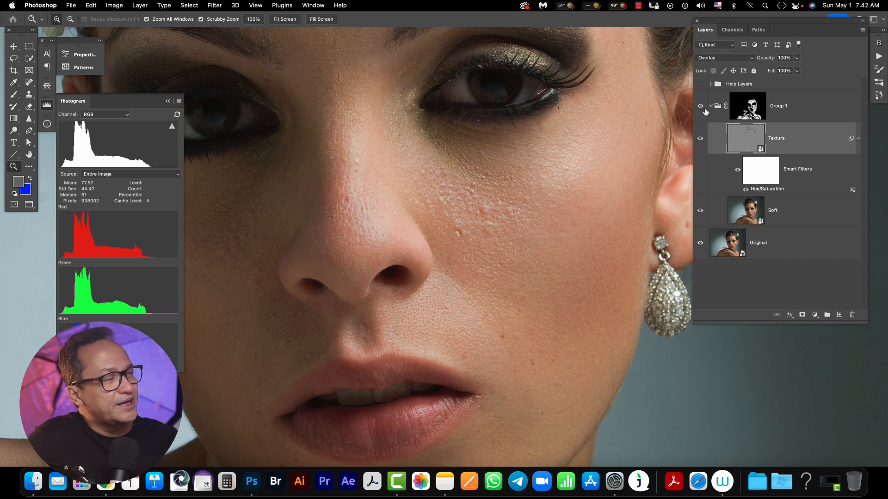
{"action": "key", "text": "super+0"}
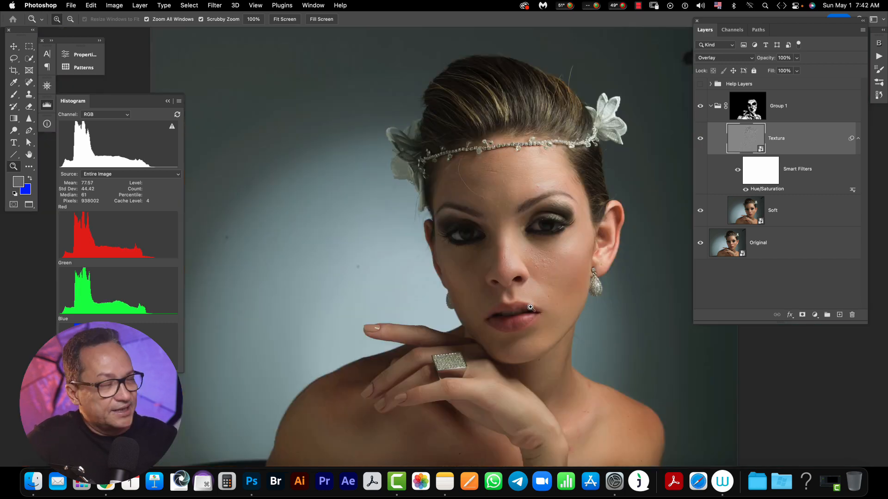
Examine the blemishes and texture on the cheek up close, and open the Textura smart object's contents.
{"action": "left_click", "coordinate": [547, 282]}
{"action": "left_click", "coordinate": [544, 277]}
{"action": "left_click", "coordinate": [541, 277]}
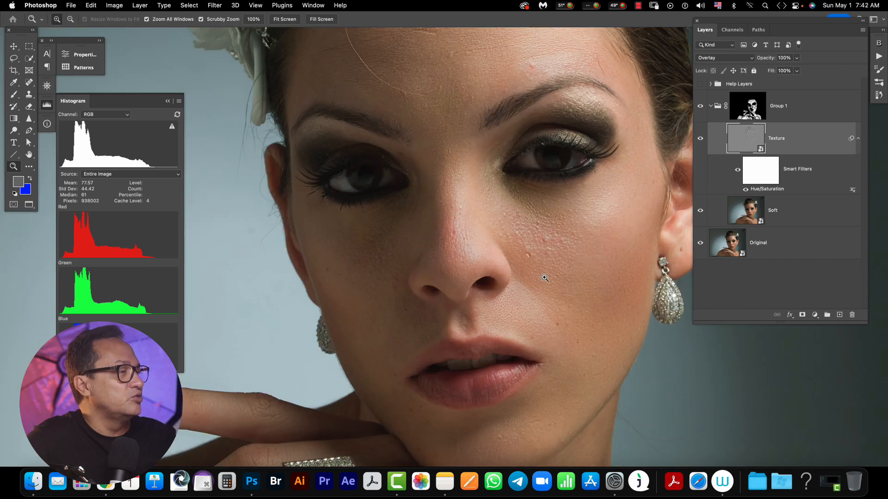
{"action": "left_click_drag", "start_coordinate": [538, 271], "coordinate": [426, 239]}
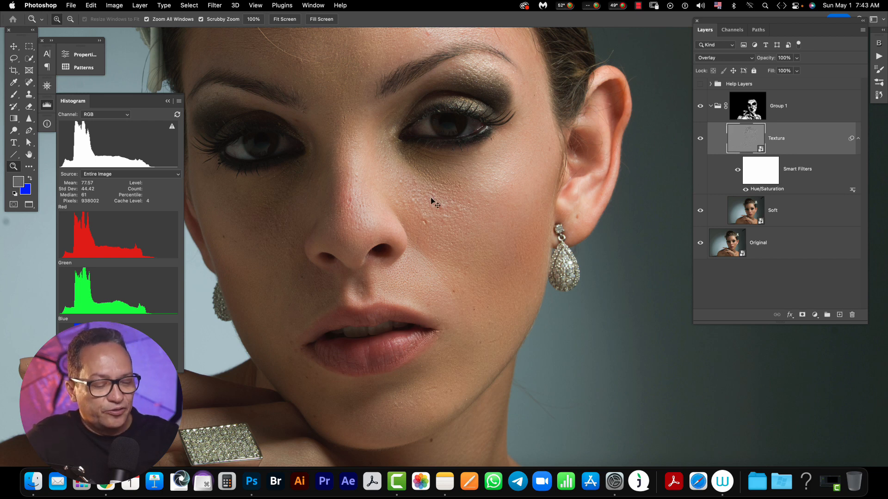
{"action": "key", "text": "super+0"}
{"action": "left_click_drag", "start_coordinate": [528, 227], "coordinate": [468, 189]}
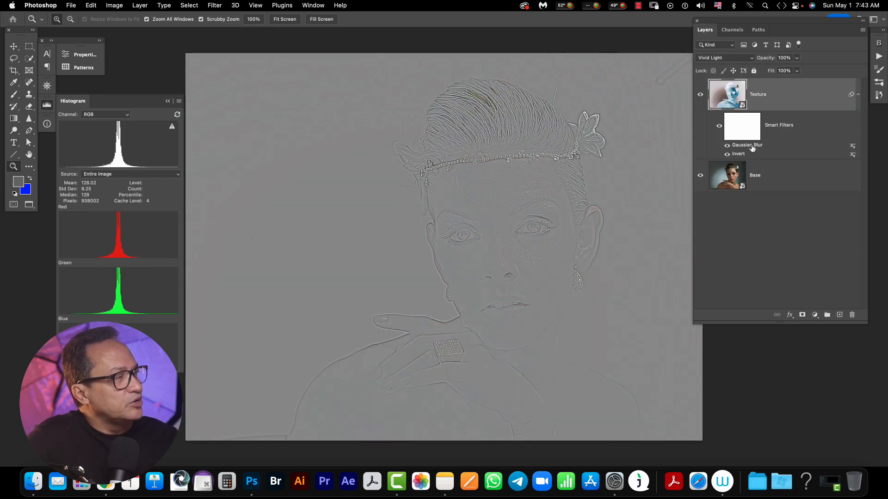
Set the radius of the Gaussian Blur smart filter on the Textura layer to 15 pixels.
{"action": "double_click", "coordinate": [748, 146]}
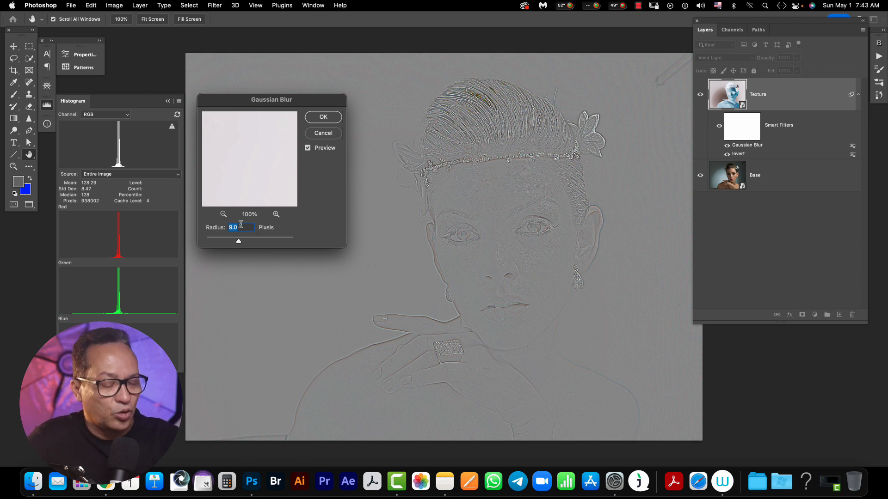
{"action": "type", "text": "15"}
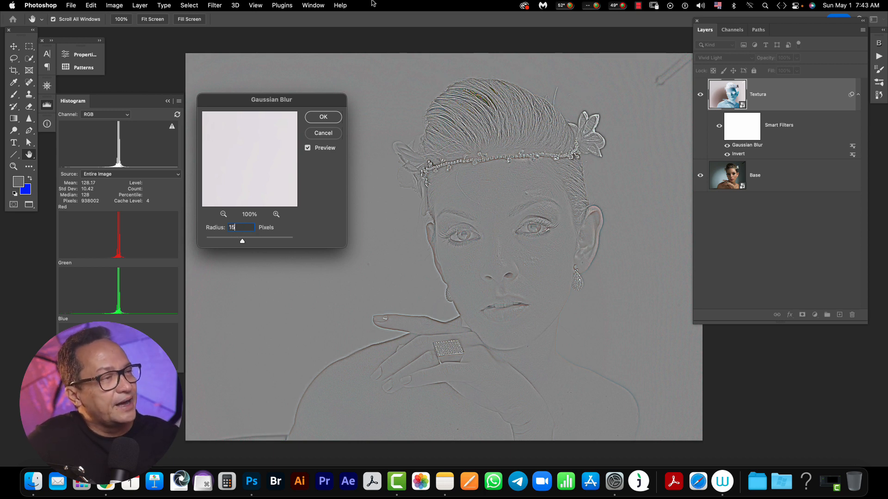
{"action": "left_click", "coordinate": [326, 116]}
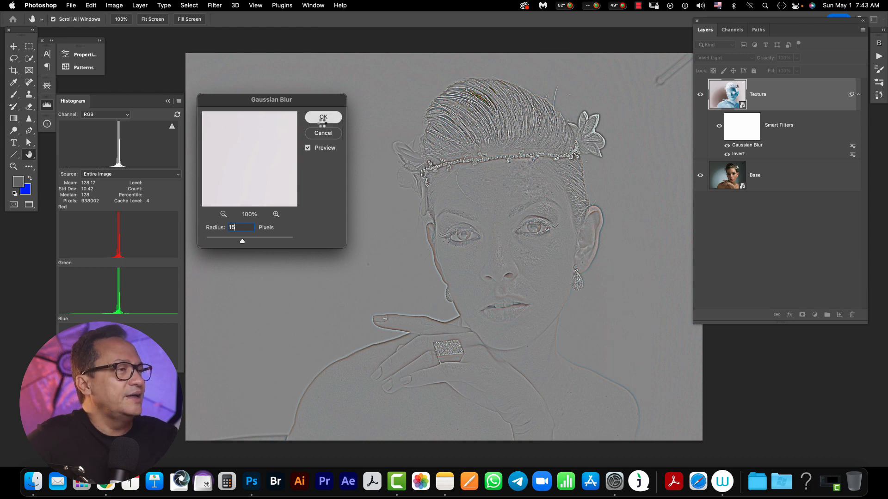
Inspect the extracted texture around the eyes, nose and cheeks, and close the Textura contents with the changes saved.
{"action": "key", "text": "z"}
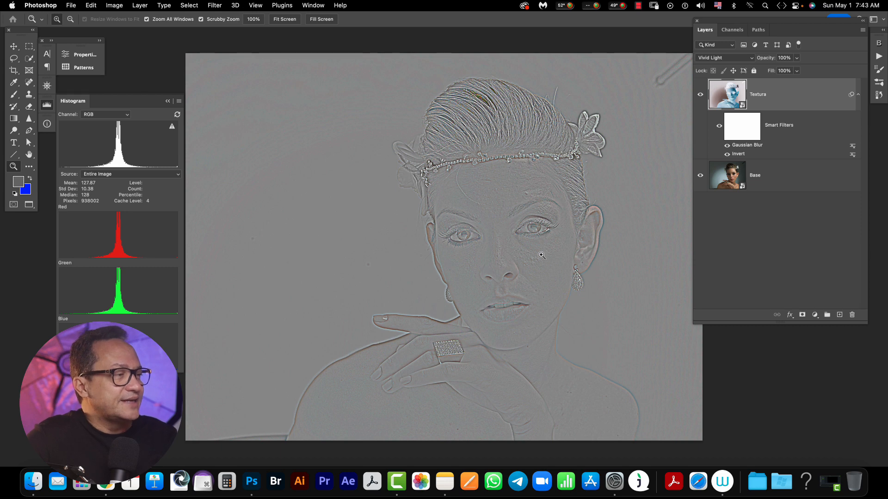
{"action": "left_click", "coordinate": [536, 273]}
{"action": "left_click", "coordinate": [544, 268]}
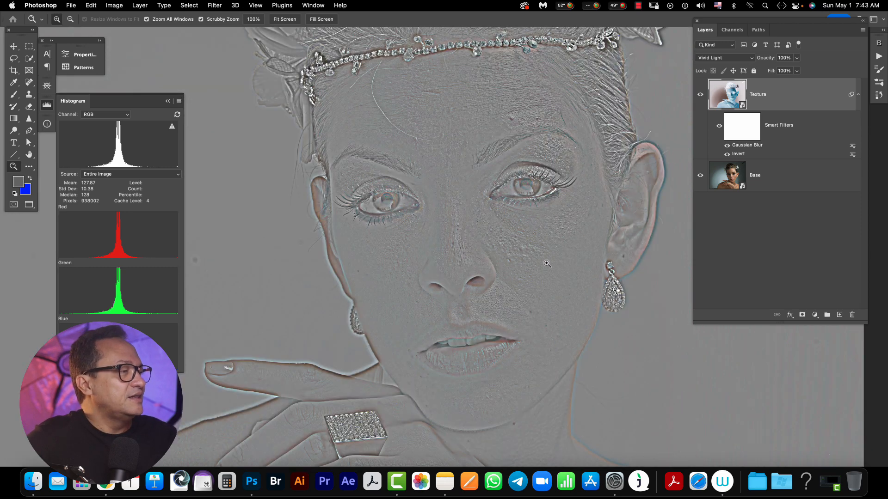
{"action": "left_click", "coordinate": [547, 266]}
{"action": "left_click", "coordinate": [542, 265]}
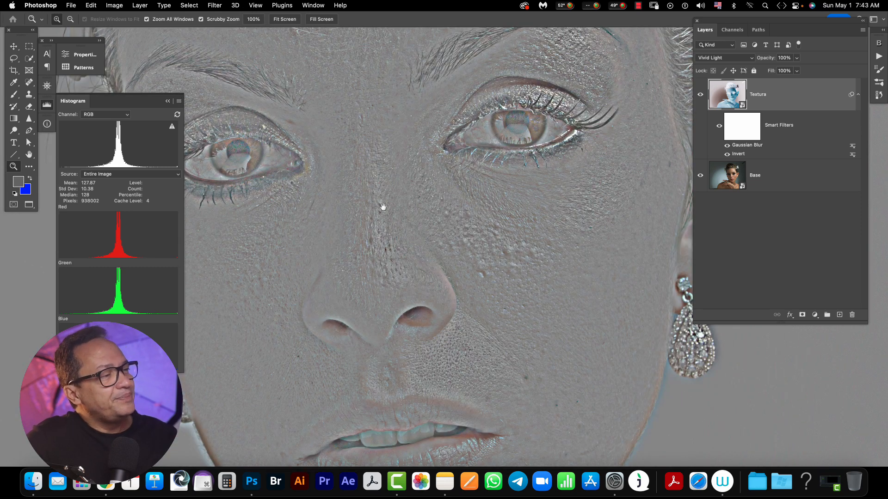
{"action": "left_click_drag", "start_coordinate": [382, 206], "coordinate": [492, 217]}
{"action": "left_click_drag", "start_coordinate": [552, 262], "coordinate": [426, 238]}
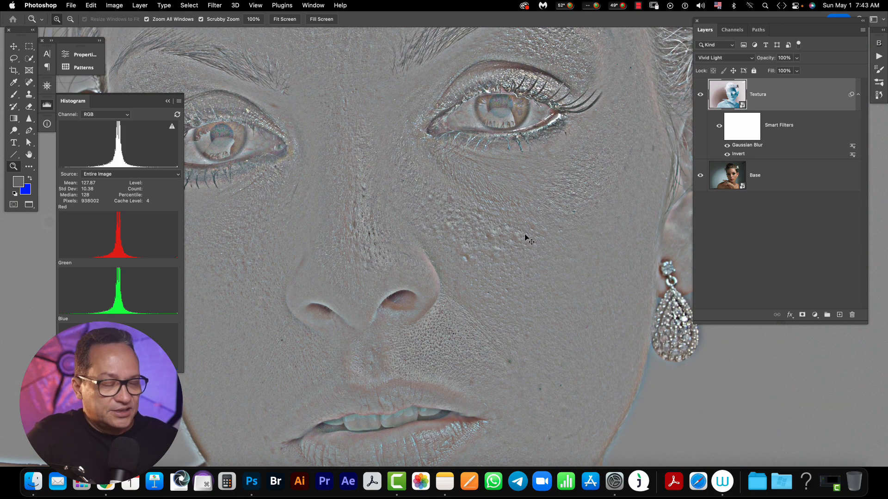
{"action": "key", "text": "super+w"}
Examine the updated skin texture on the cheek, nose and forehead in the main portrait document.
{"action": "left_click", "coordinate": [443, 176]}
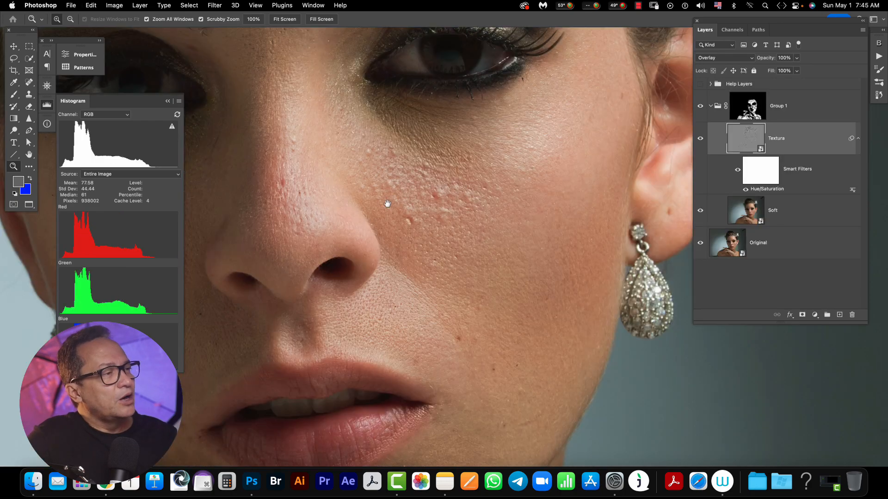
{"action": "left_click_drag", "start_coordinate": [387, 198], "coordinate": [508, 227]}
{"action": "left_click_drag", "start_coordinate": [417, 289], "coordinate": [338, 216]}
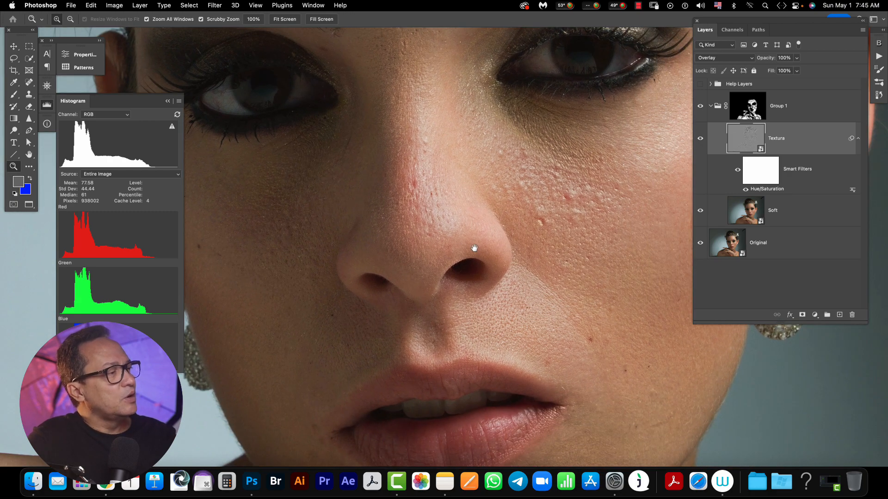
{"action": "left_click_drag", "start_coordinate": [474, 248], "coordinate": [449, 238]}
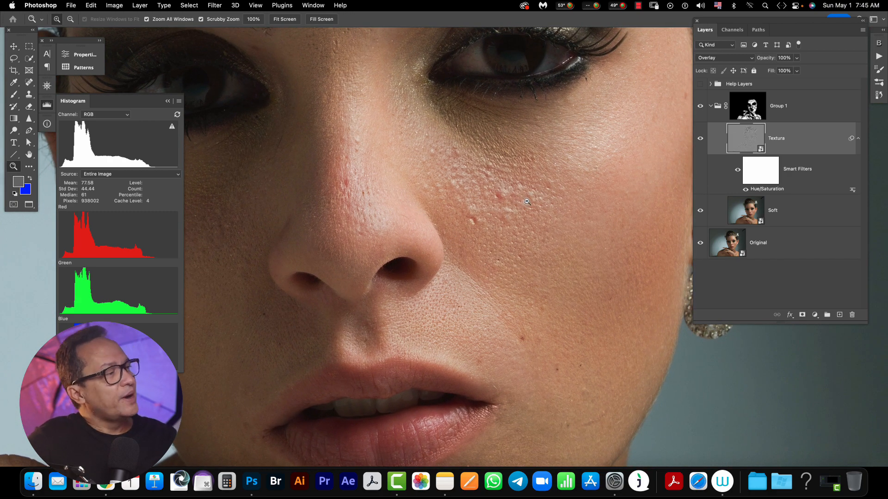
{"action": "left_click_drag", "start_coordinate": [526, 202], "coordinate": [506, 244]}
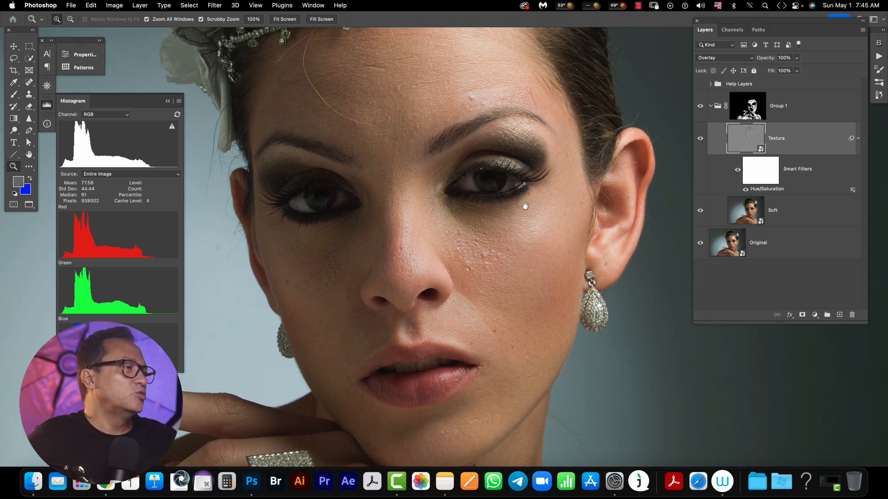
{"action": "scroll", "coordinate": [481, 224], "scroll_direction": "up", "scroll_amount": 5}
{"action": "left_click", "coordinate": [484, 203]}
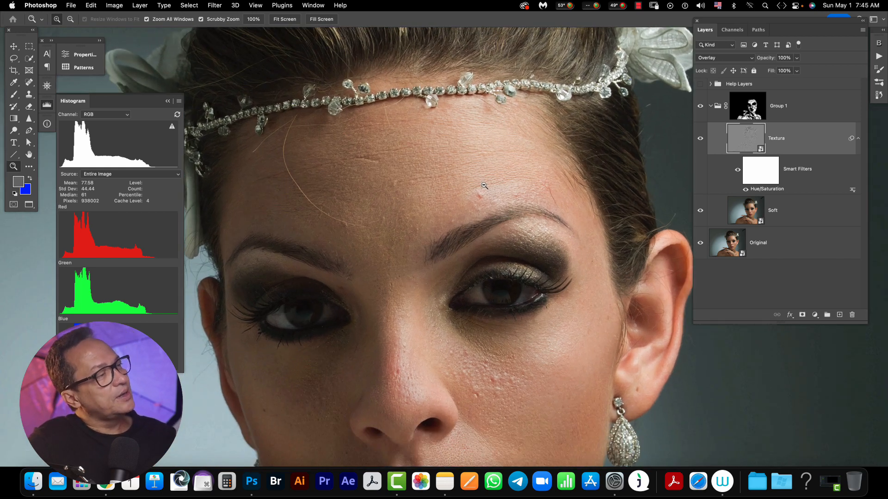
{"action": "left_click", "coordinate": [499, 188], "text": "alt"}
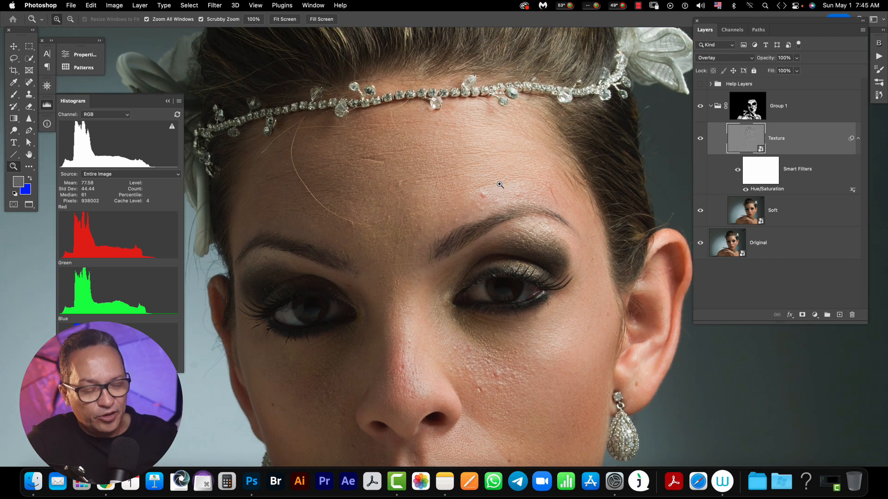
{"action": "left_click", "coordinate": [499, 184], "text": "alt"}
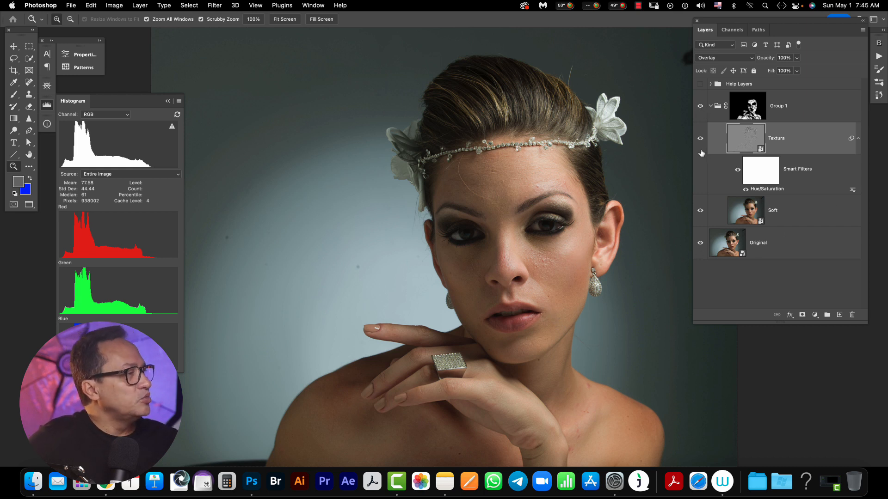
Toggle Group 1's visibility repeatedly to compare the whole portrait before and after softening.
{"action": "left_click", "coordinate": [700, 106]}
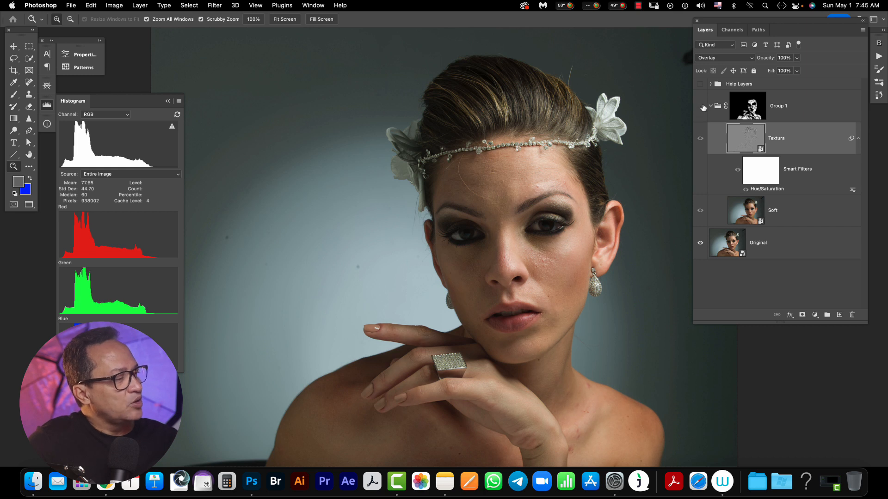
{"action": "left_click", "coordinate": [702, 106]}
{"action": "left_click", "coordinate": [702, 107]}
{"action": "left_click", "coordinate": [702, 107]}
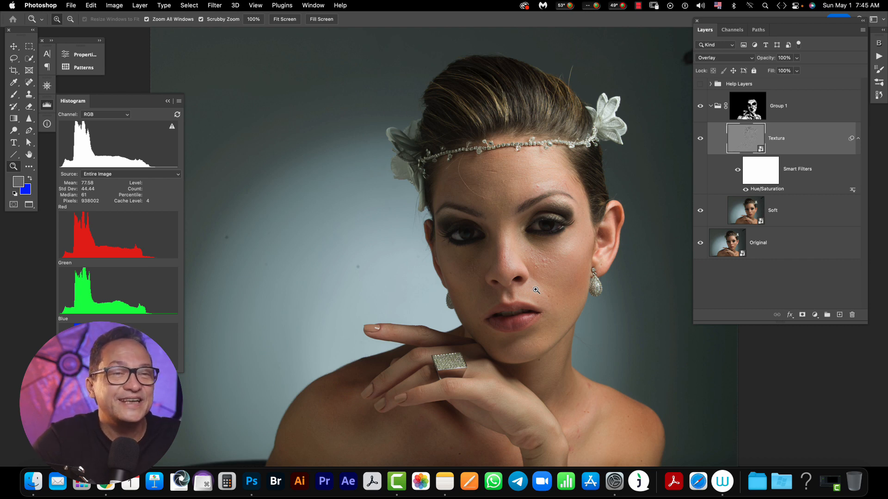
Examine the nose at high magnification and view Group 1's mask on its own before restoring the image view.
{"action": "left_click_drag", "start_coordinate": [495, 265], "coordinate": [443, 209]}
{"action": "left_click_drag", "start_coordinate": [393, 193], "coordinate": [477, 239]}
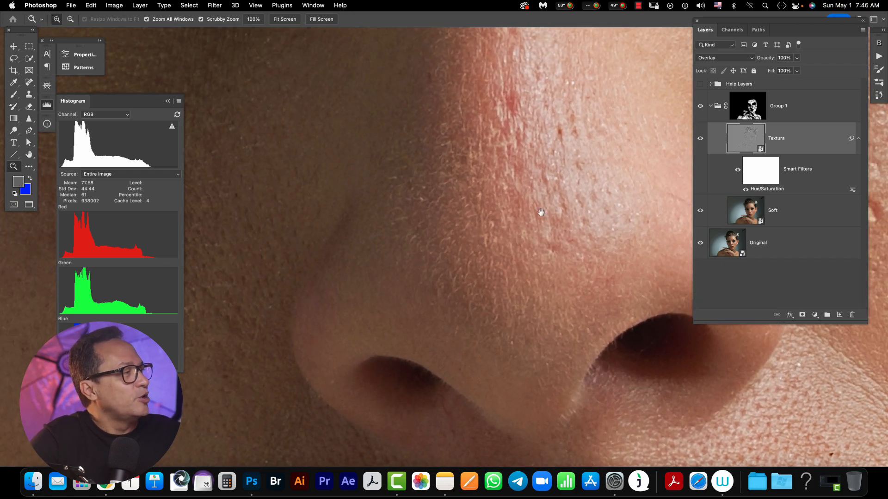
{"action": "left_click", "coordinate": [753, 114], "text": "alt"}
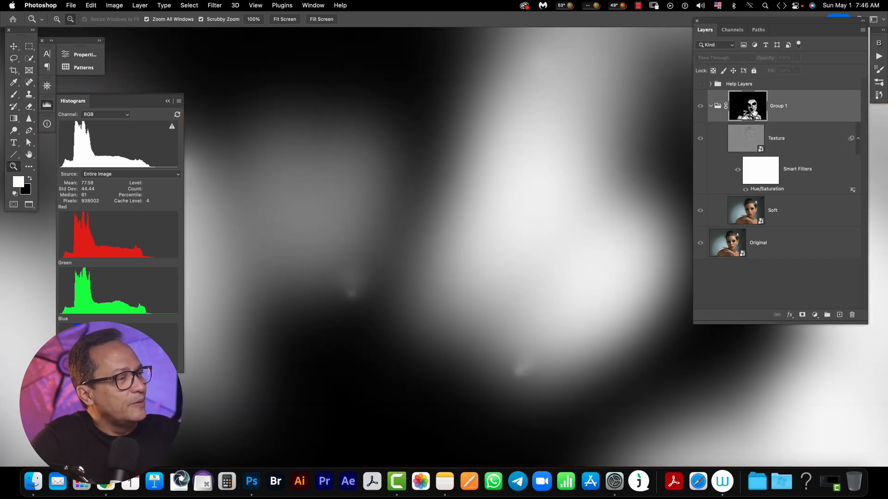
{"action": "left_click", "coordinate": [754, 114], "text": "alt"}
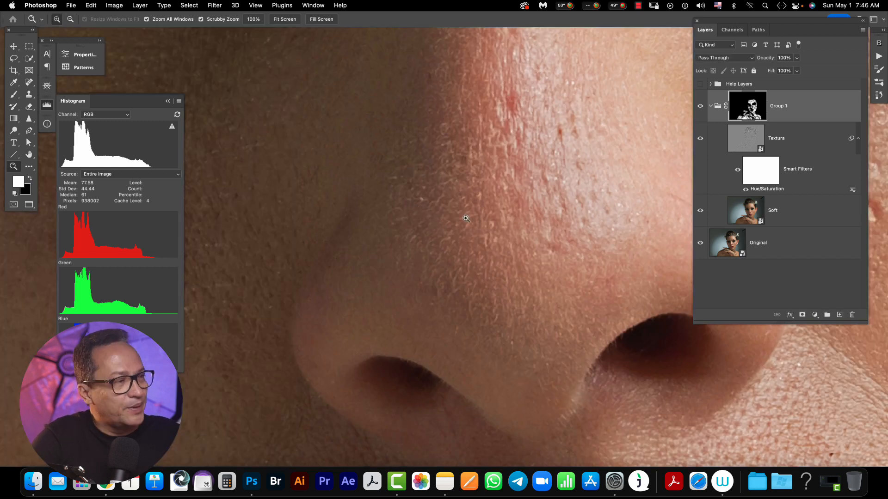
Brush white at 10% flow on Group 1's mask over the side of the nose and compare with the group hidden.
{"action": "key", "text": "b"}
{"action": "left_click_drag", "start_coordinate": [433, 246], "coordinate": [398, 247]}
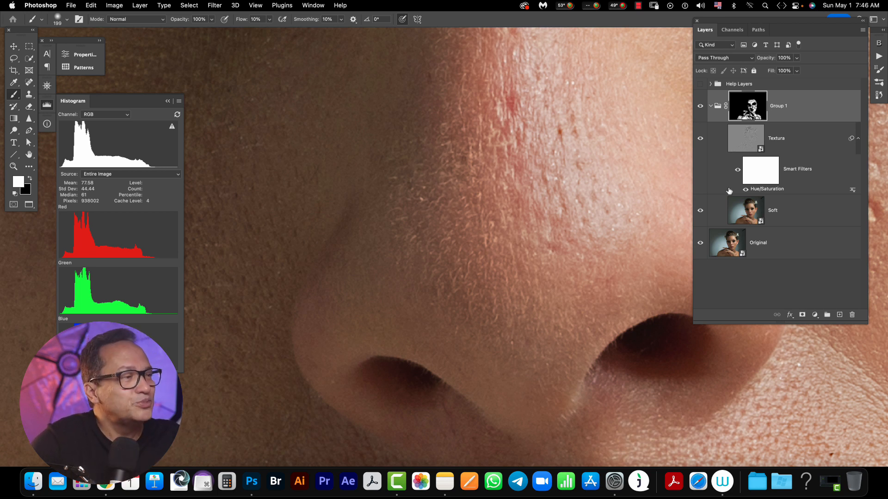
{"action": "left_click", "coordinate": [701, 106]}
{"action": "left_click", "coordinate": [701, 108]}
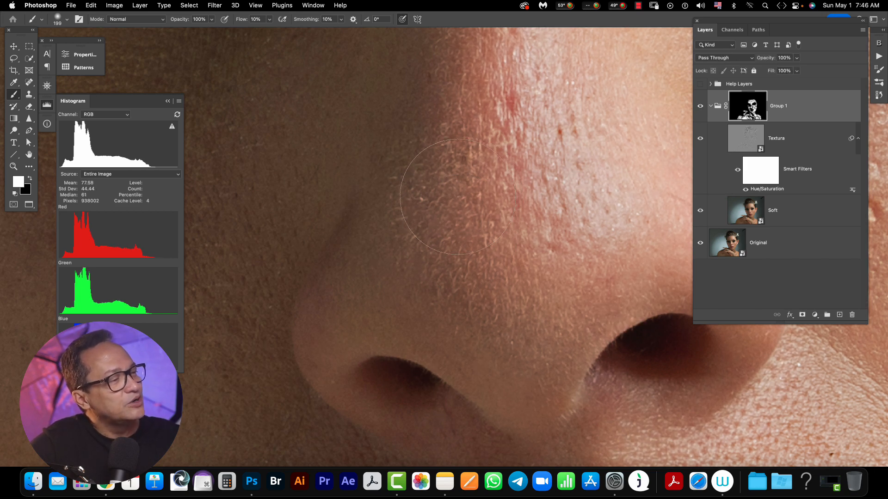
Inspect the nose tip and nostrils at high magnification and compare them with Group 1 hidden and shown.
{"action": "key", "text": "z"}
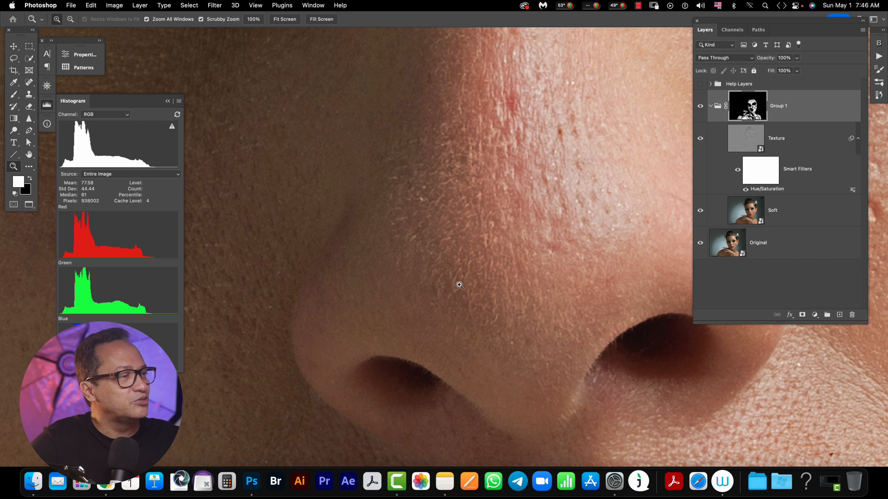
{"action": "mouse_move", "coordinate": [455, 284]}
{"action": "left_mouse_down"}
{"action": "mouse_move", "coordinate": [500, 283]}
{"action": "mouse_move", "coordinate": [474, 283]}
{"action": "mouse_move", "coordinate": [503, 199]}
{"action": "left_mouse_up"}
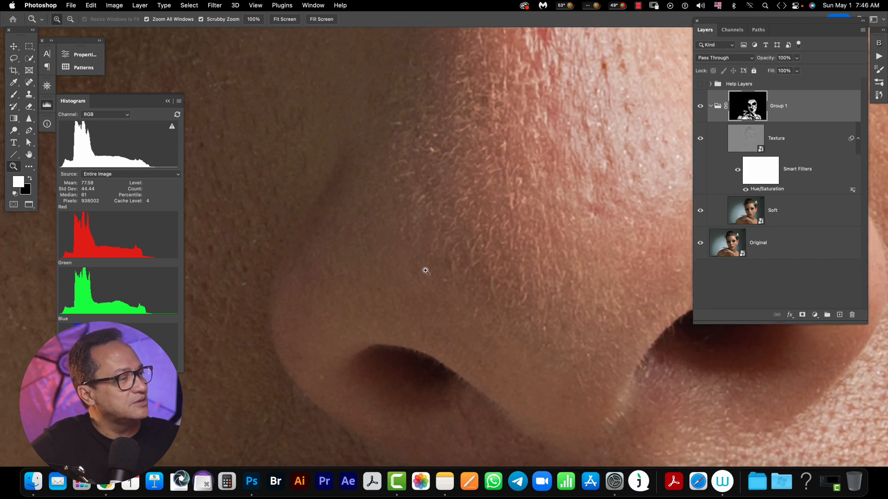
{"action": "left_click_drag", "start_coordinate": [609, 188], "coordinate": [527, 213]}
{"action": "left_click_drag", "start_coordinate": [613, 209], "coordinate": [525, 199]}
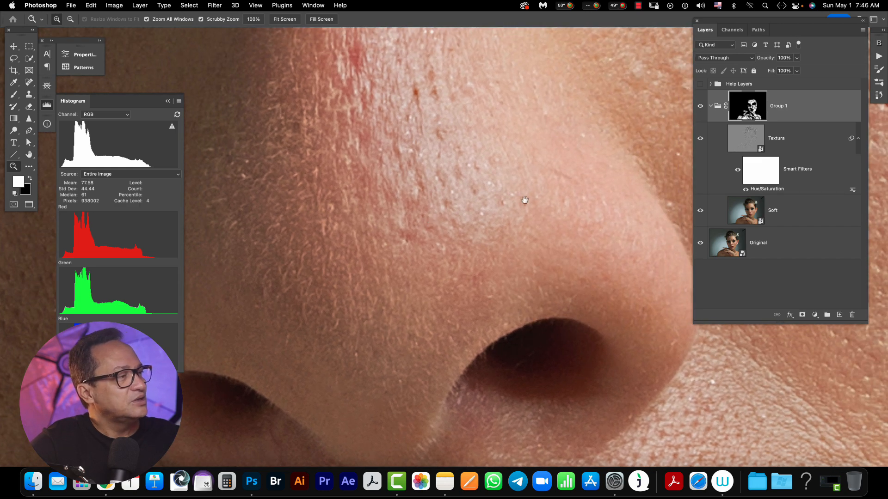
{"action": "left_click_drag", "start_coordinate": [571, 219], "coordinate": [465, 147]}
{"action": "left_click_drag", "start_coordinate": [527, 264], "coordinate": [565, 281]}
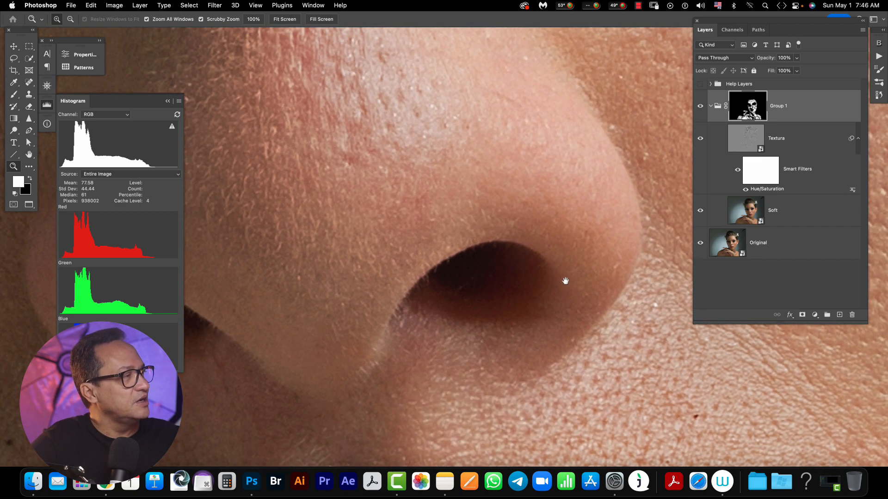
{"action": "left_click", "coordinate": [703, 107]}
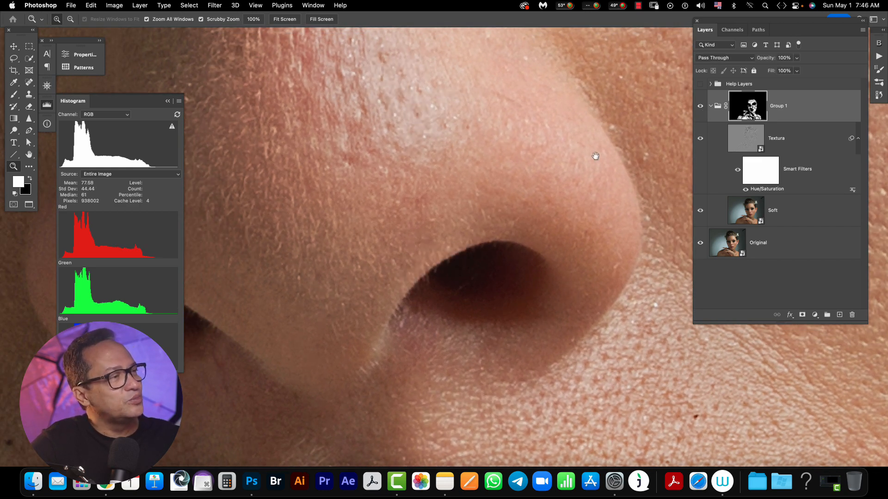
Examine the skin above the upper lip, view Group 1's mask there, and compare with the group hidden and shown.
{"action": "mouse_move", "coordinate": [595, 153]}
{"action": "left_mouse_down"}
{"action": "mouse_move", "coordinate": [595, 198]}
{"action": "mouse_move", "coordinate": [609, 150]}
{"action": "left_mouse_up"}
{"action": "left_click_drag", "start_coordinate": [538, 235], "coordinate": [462, 177]}
{"action": "left_click_drag", "start_coordinate": [539, 252], "coordinate": [463, 151]}
{"action": "left_click_drag", "start_coordinate": [566, 192], "coordinate": [506, 127]}
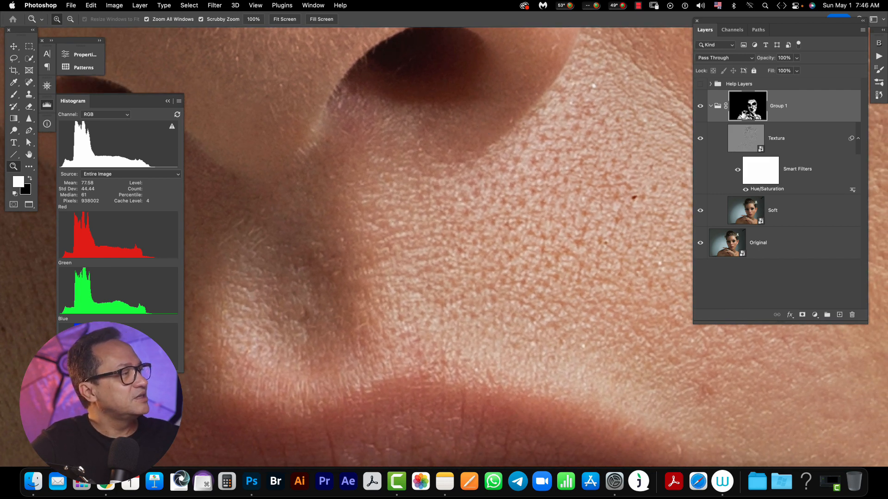
{"action": "left_click", "coordinate": [757, 115], "text": "alt"}
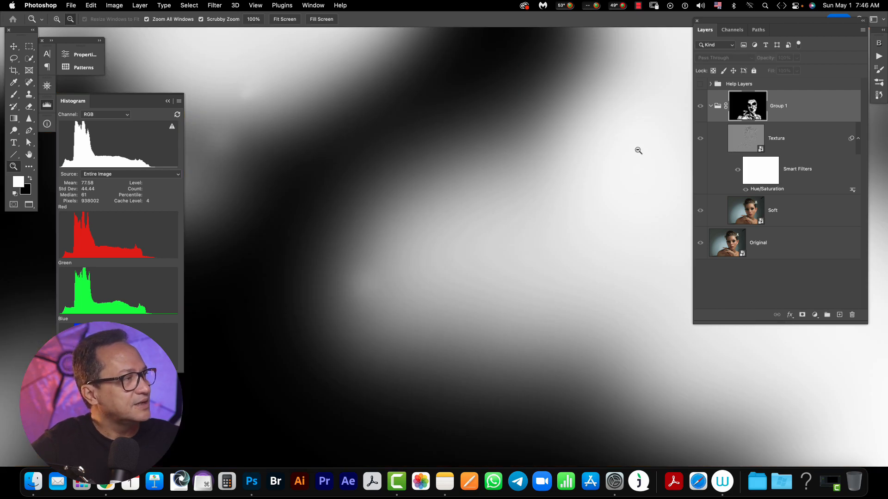
{"action": "left_click", "coordinate": [703, 109]}
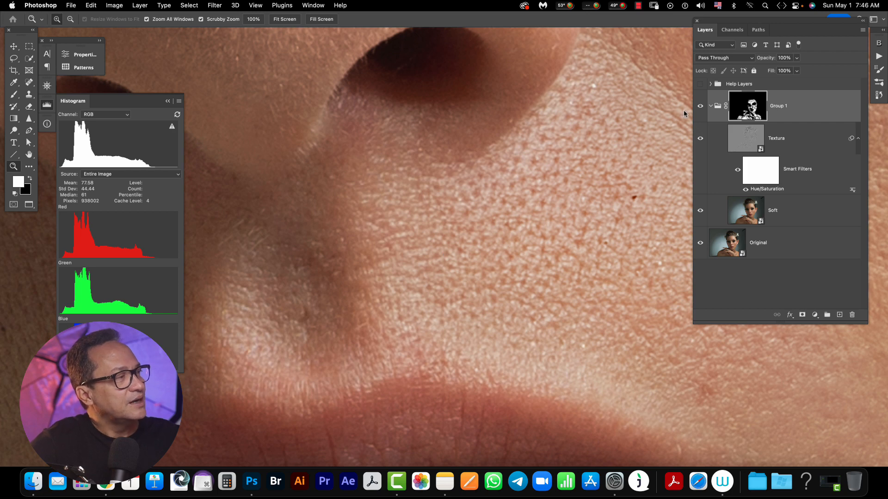
{"action": "left_click", "coordinate": [700, 108]}
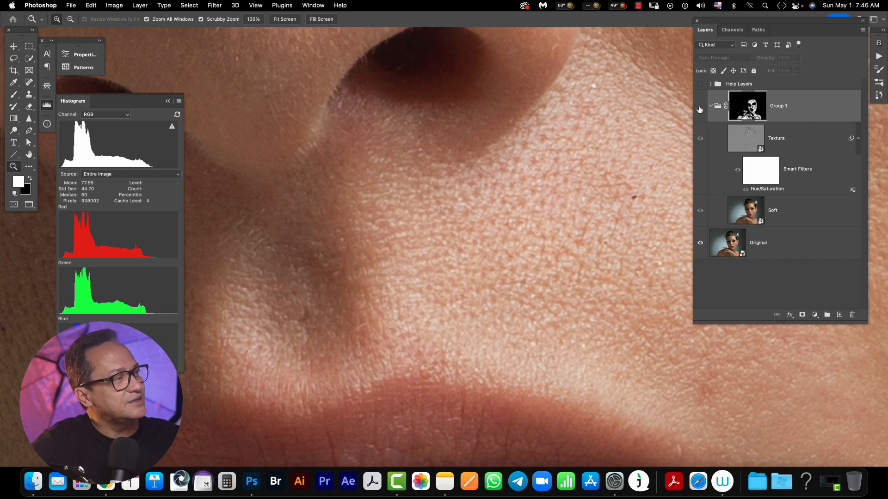
{"action": "left_click", "coordinate": [699, 107]}
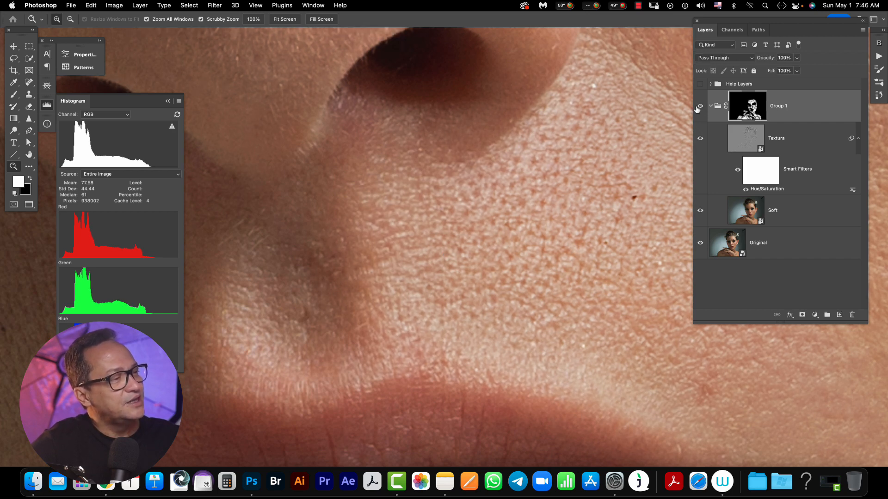